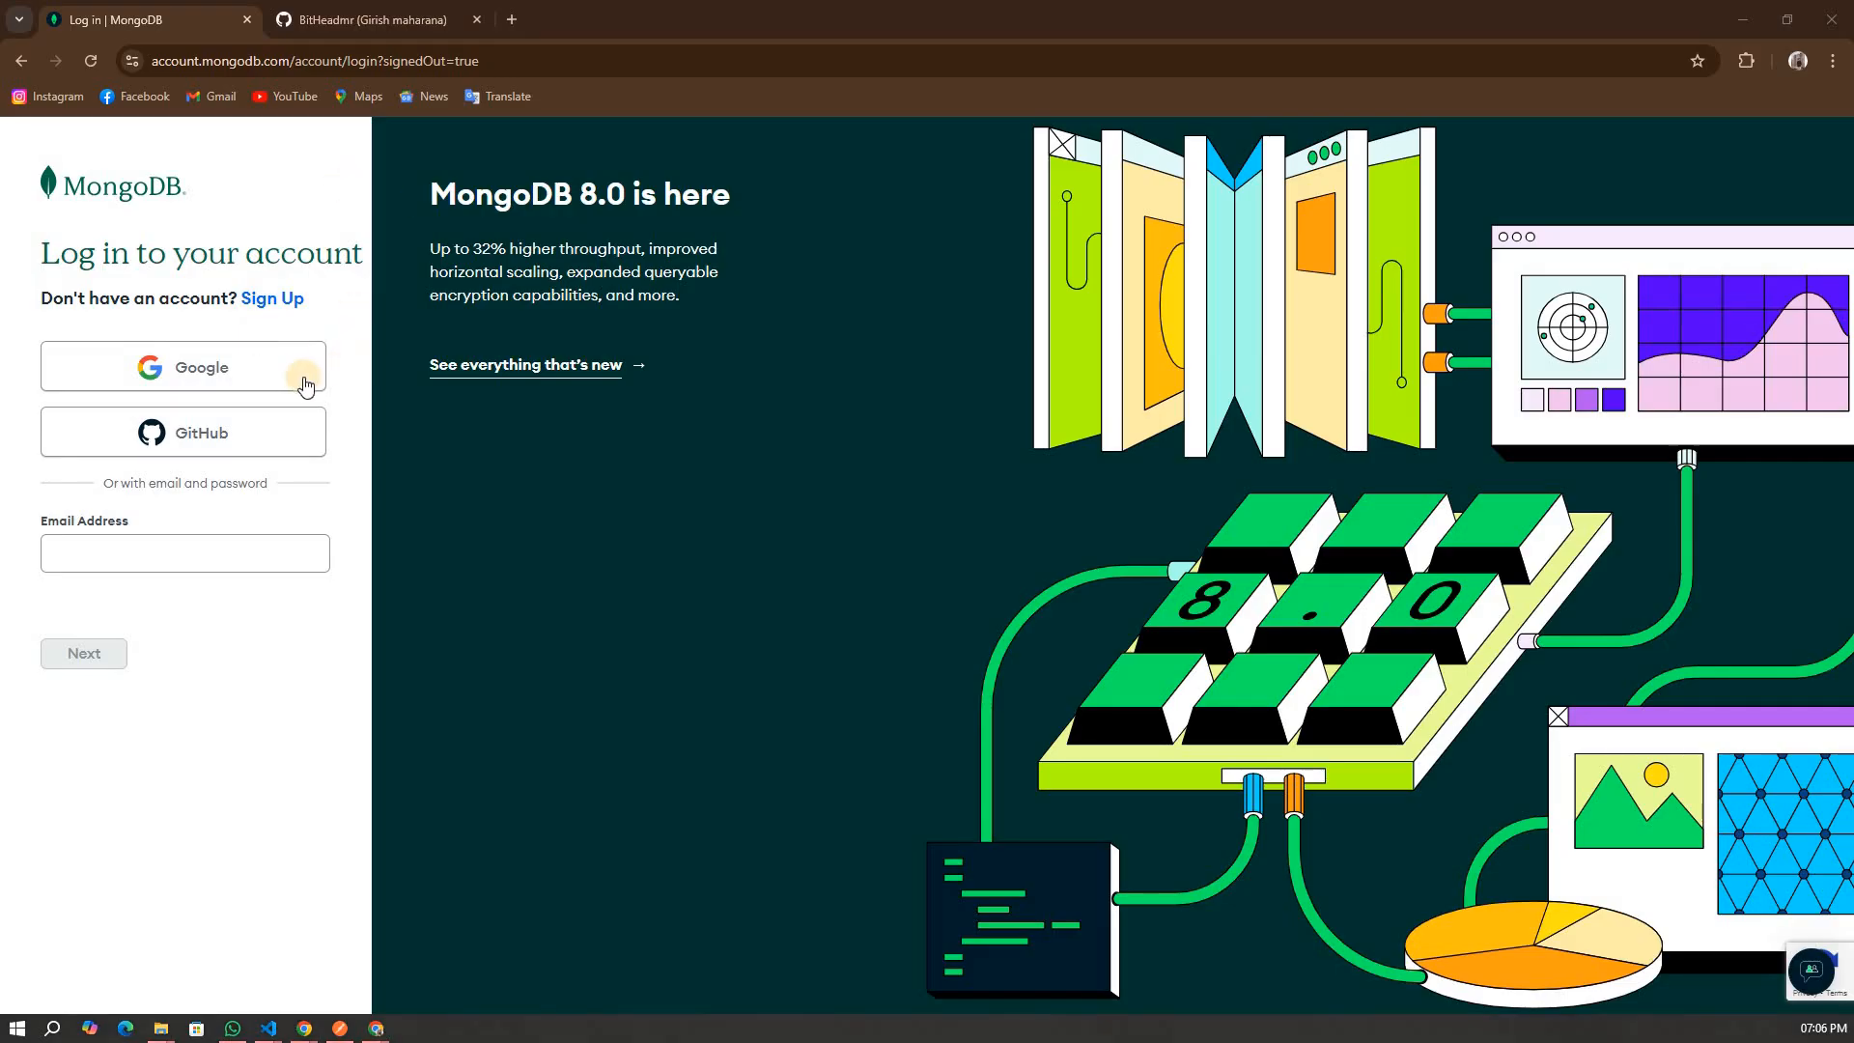
# - Sign in with Google and bring up the organisation list to switch organisations
pyautogui.click(323, 380)
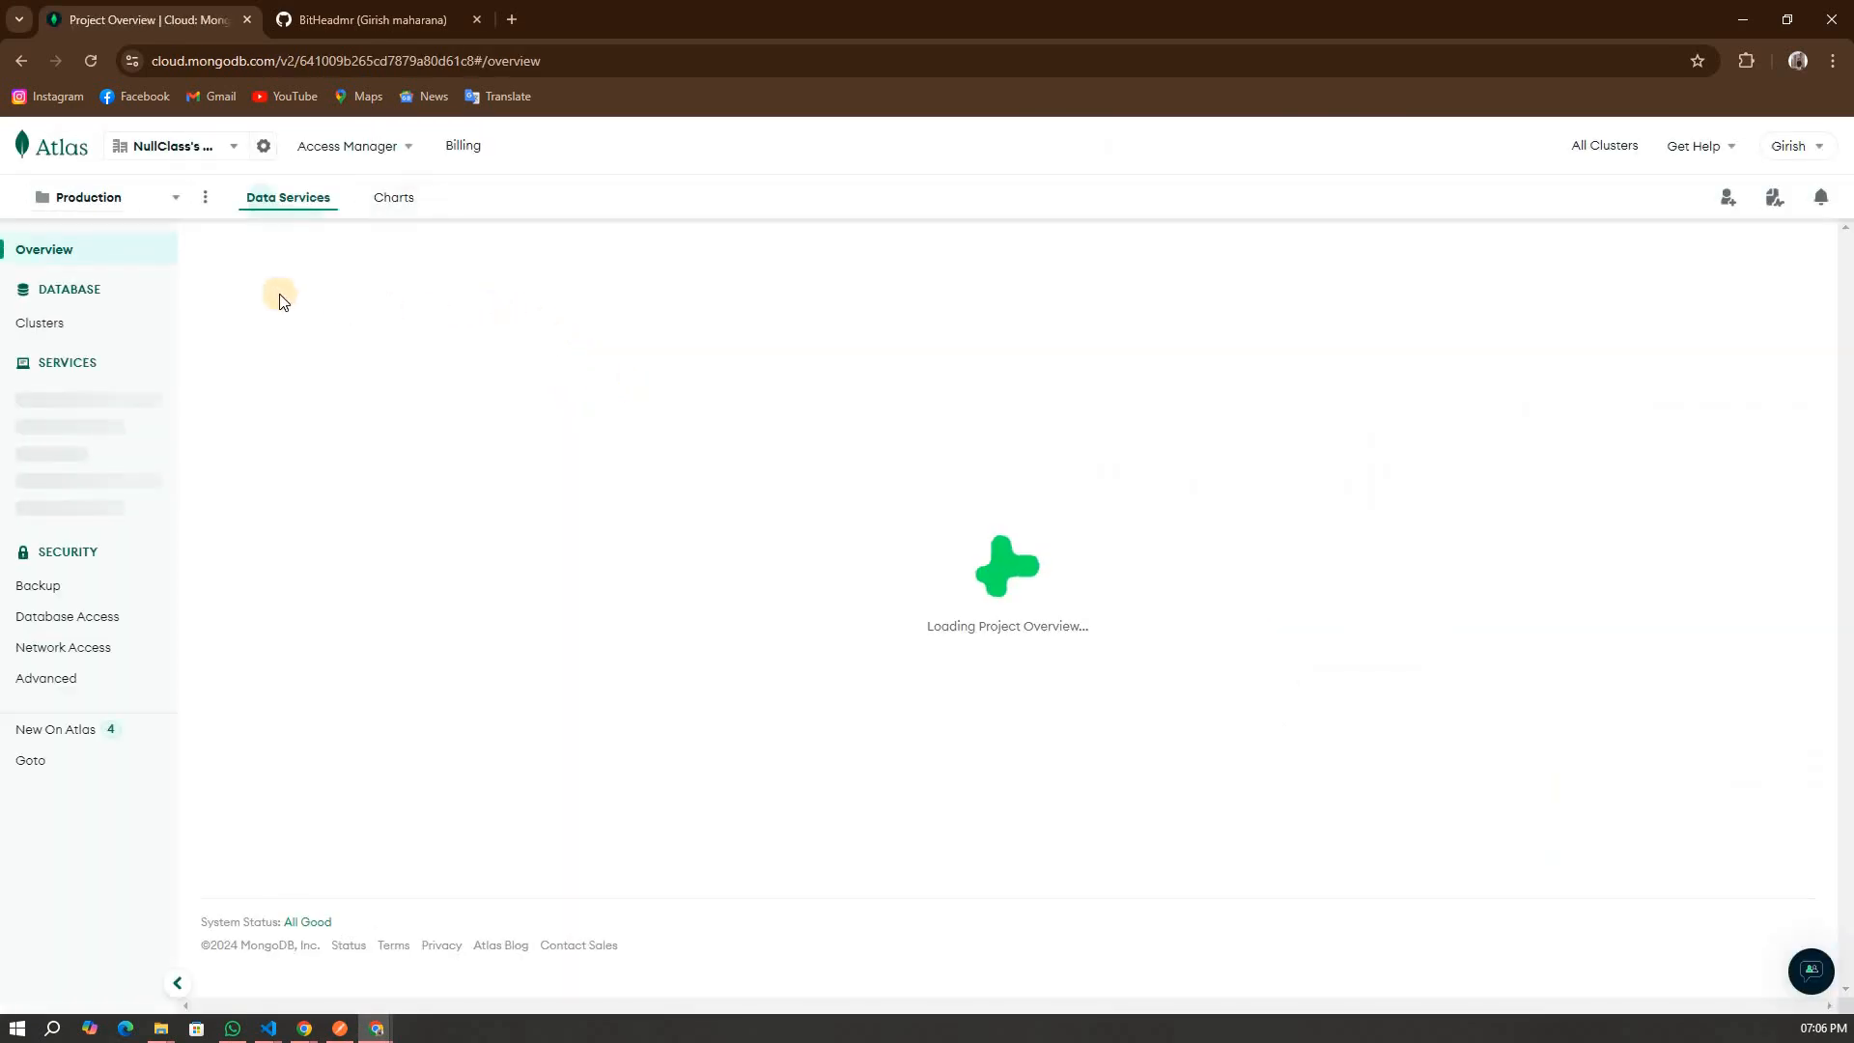
pyautogui.click(233, 146)
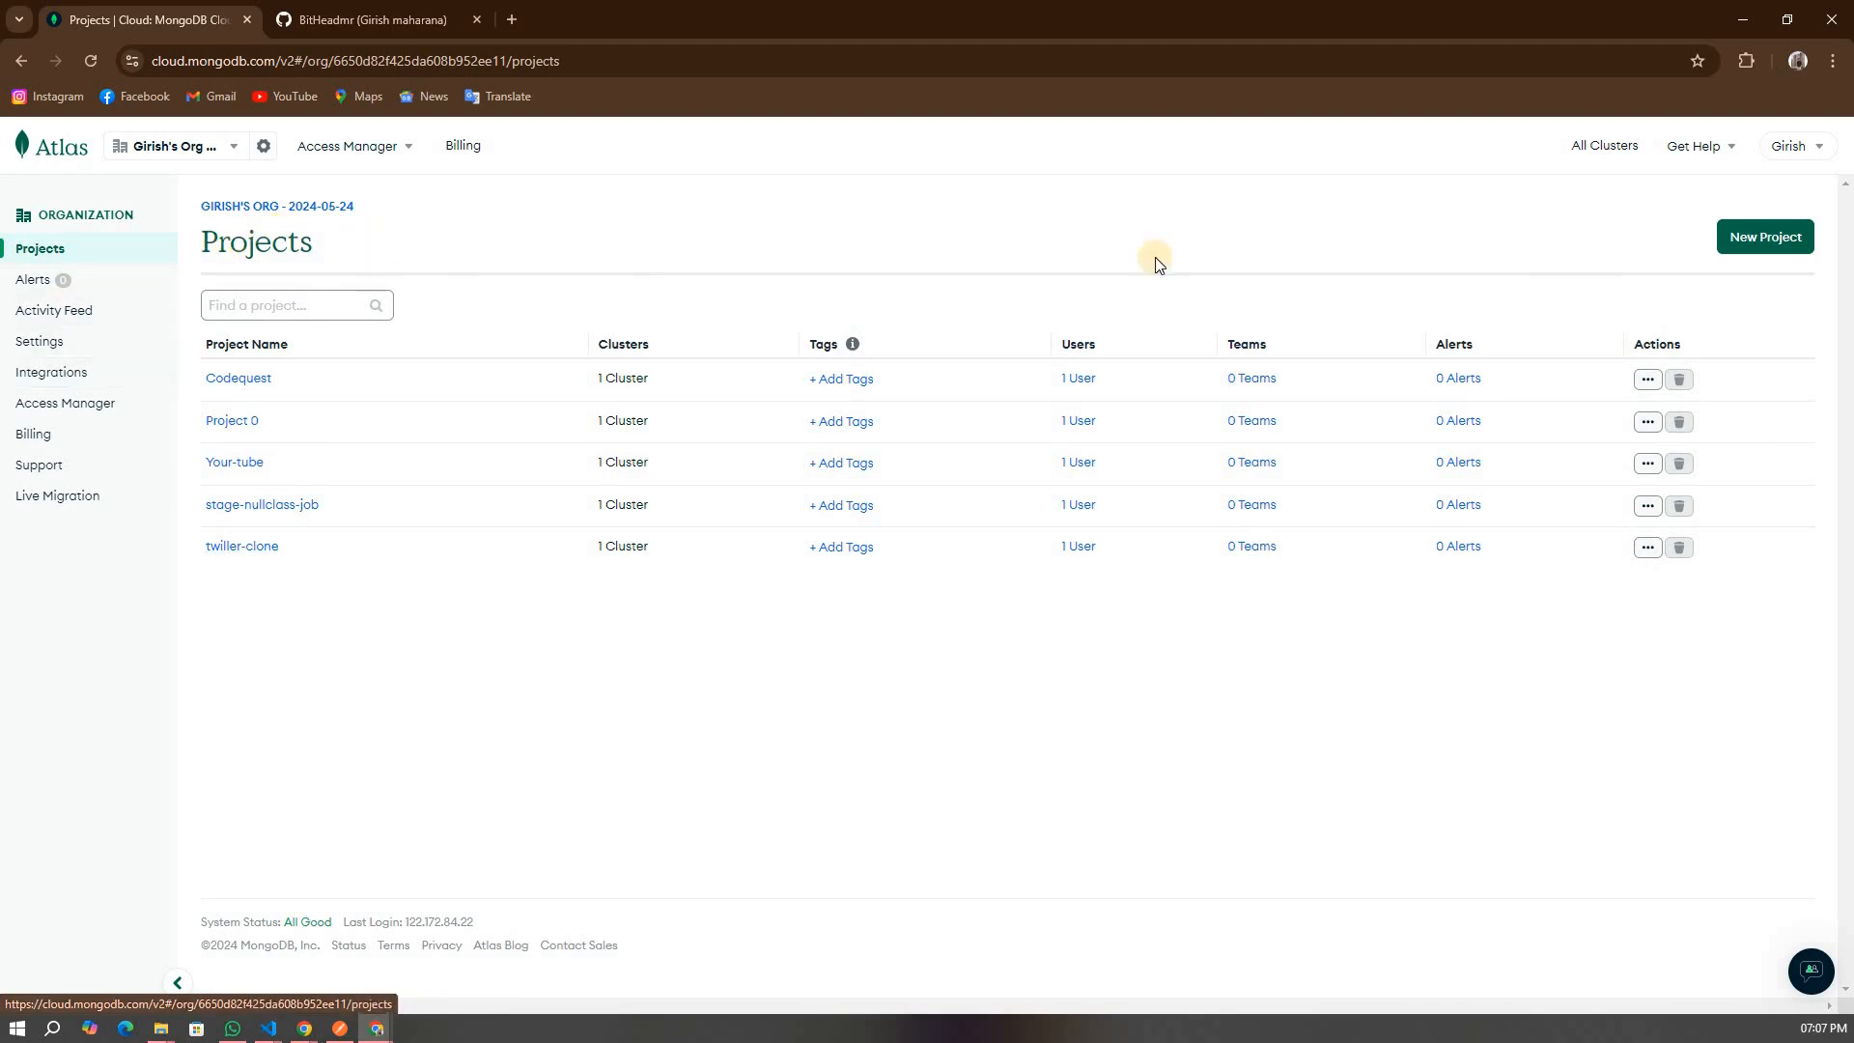
# - Create a new project named fdbdtbg, keeping yourself as Project Owner
pyautogui.click(1739, 239)
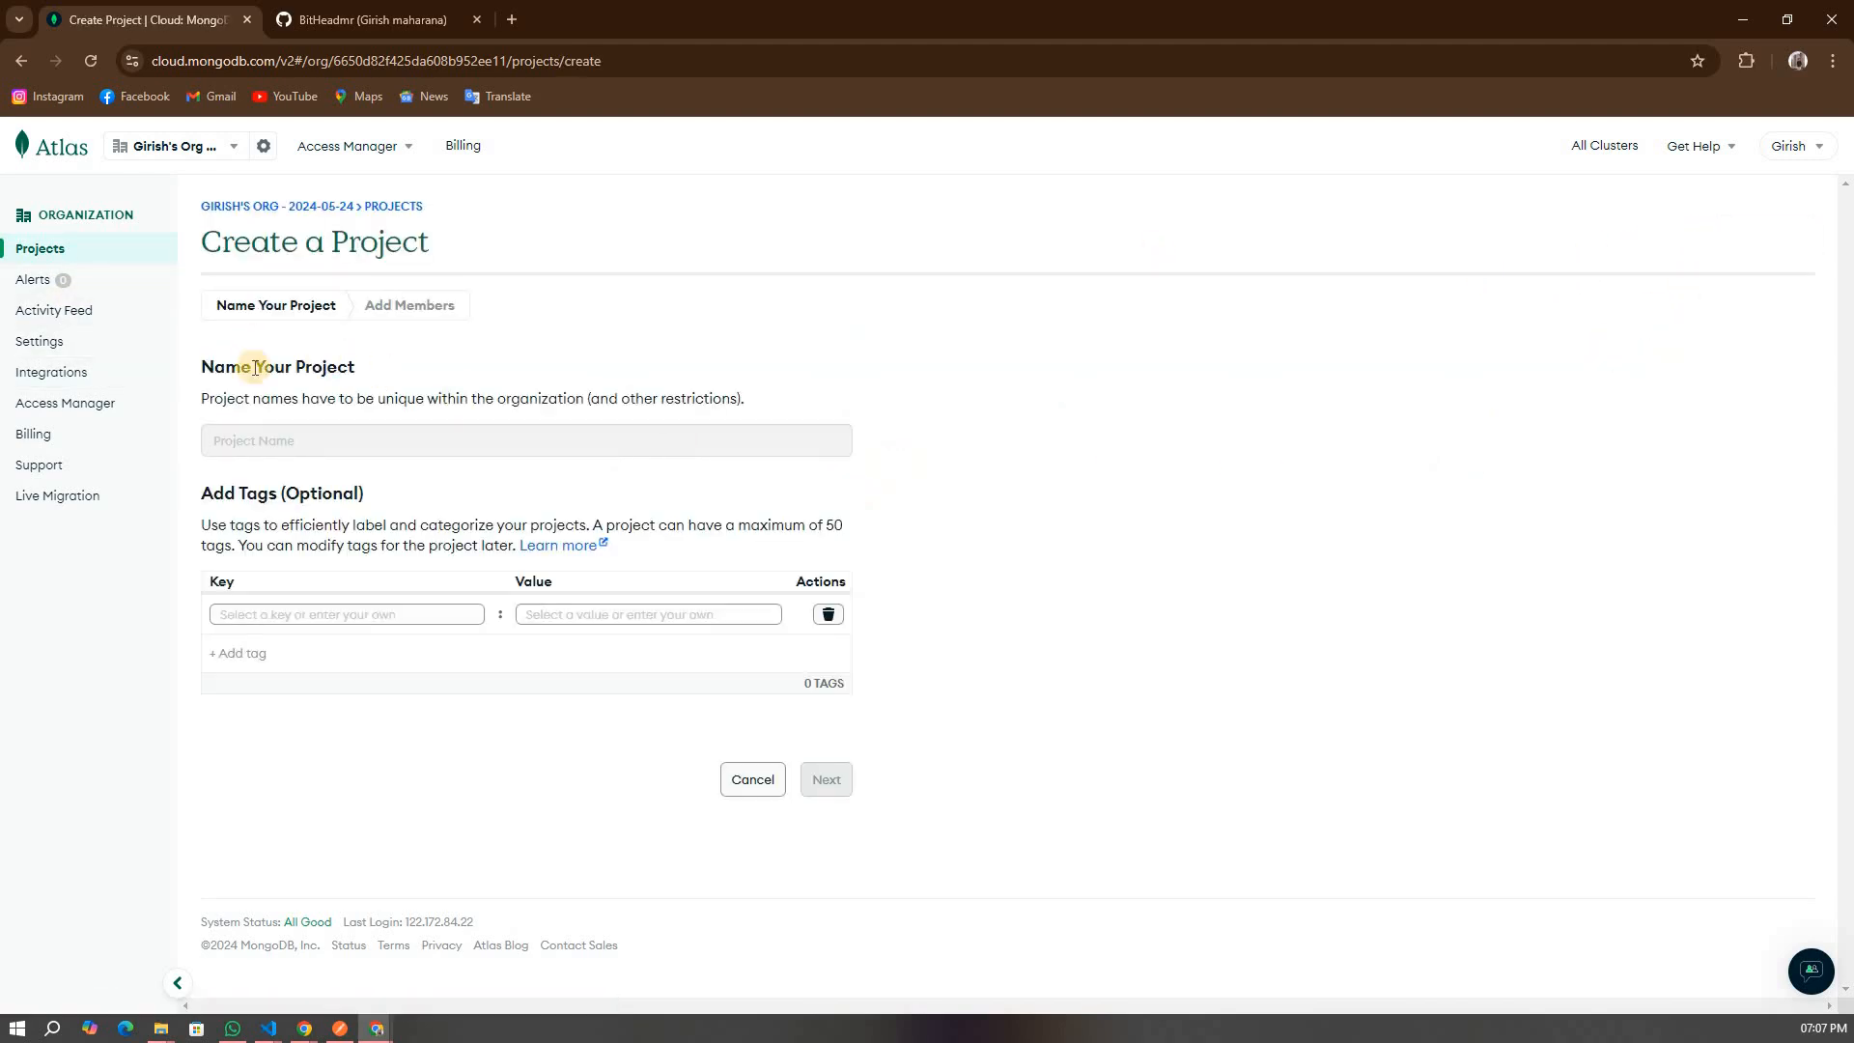
pyautogui.click(259, 444)
pyautogui.write('fdbdtbd')
pyautogui.click(826, 780)
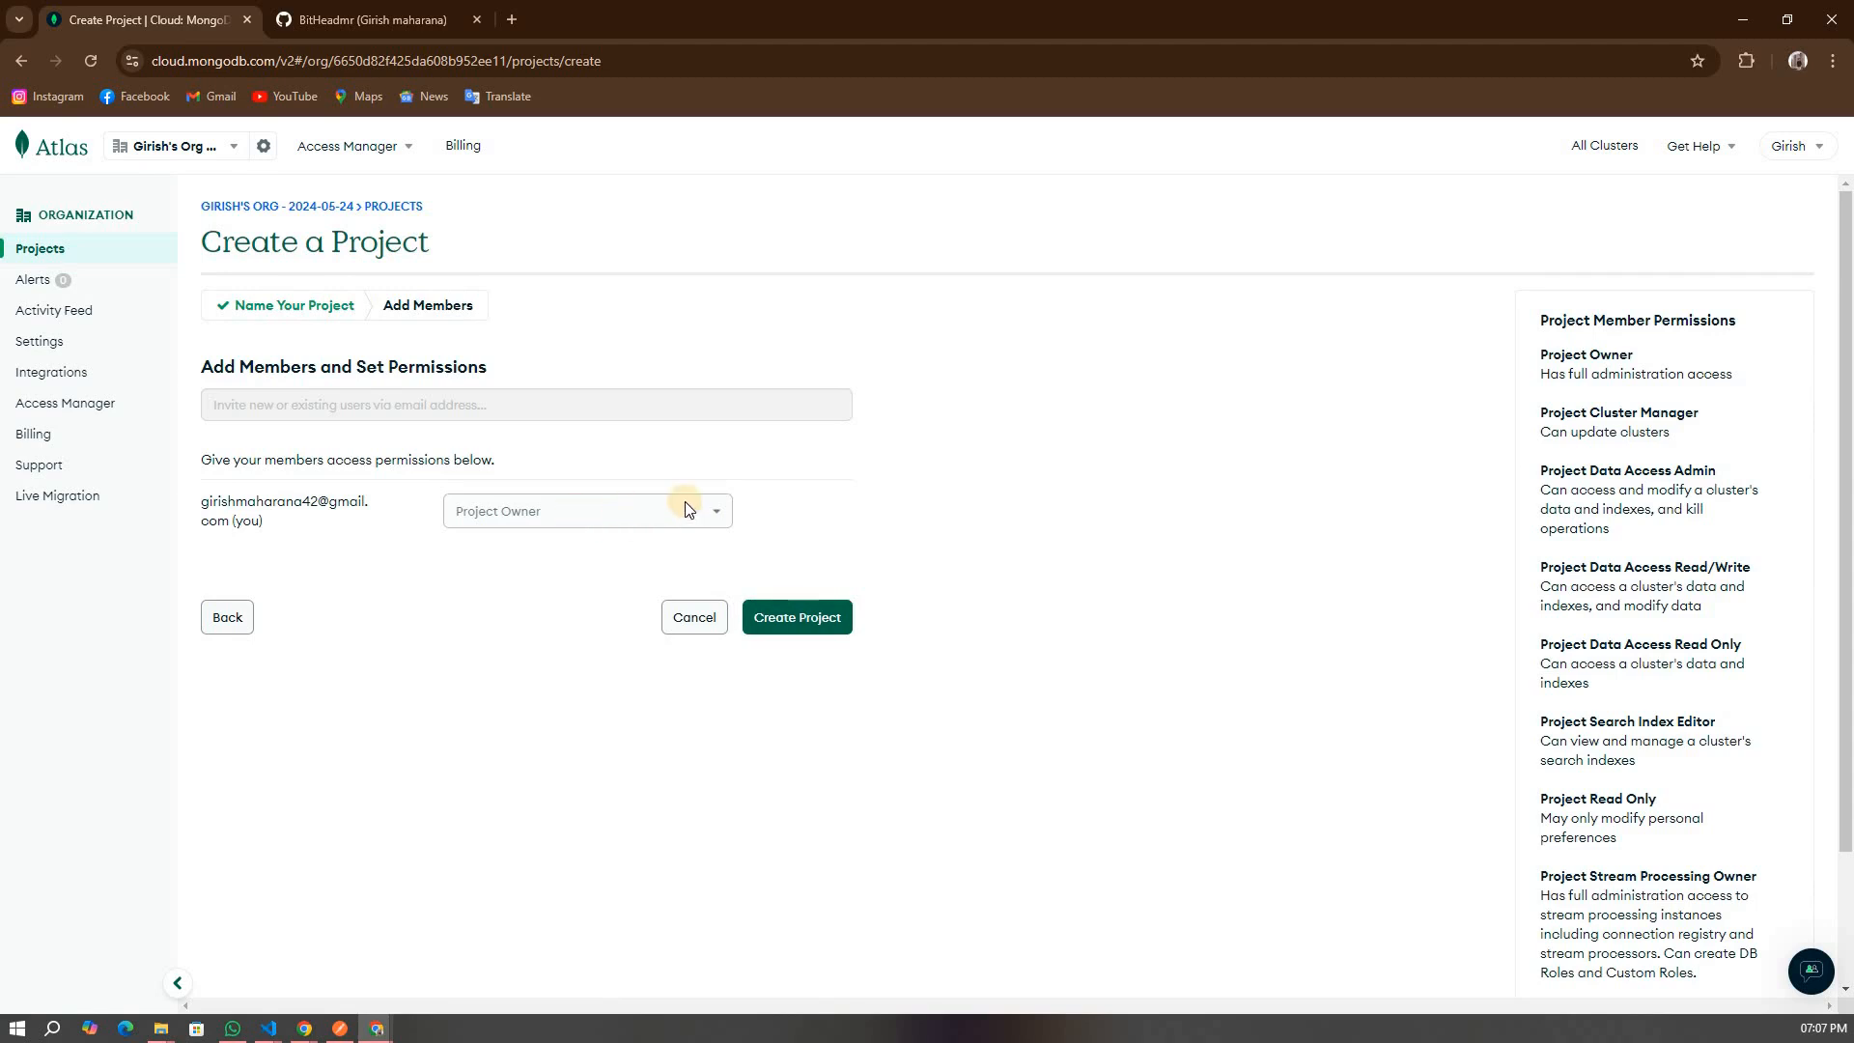
pyautogui.click(254, 404)
pyautogui.click(767, 624)
pyautogui.click(769, 621)
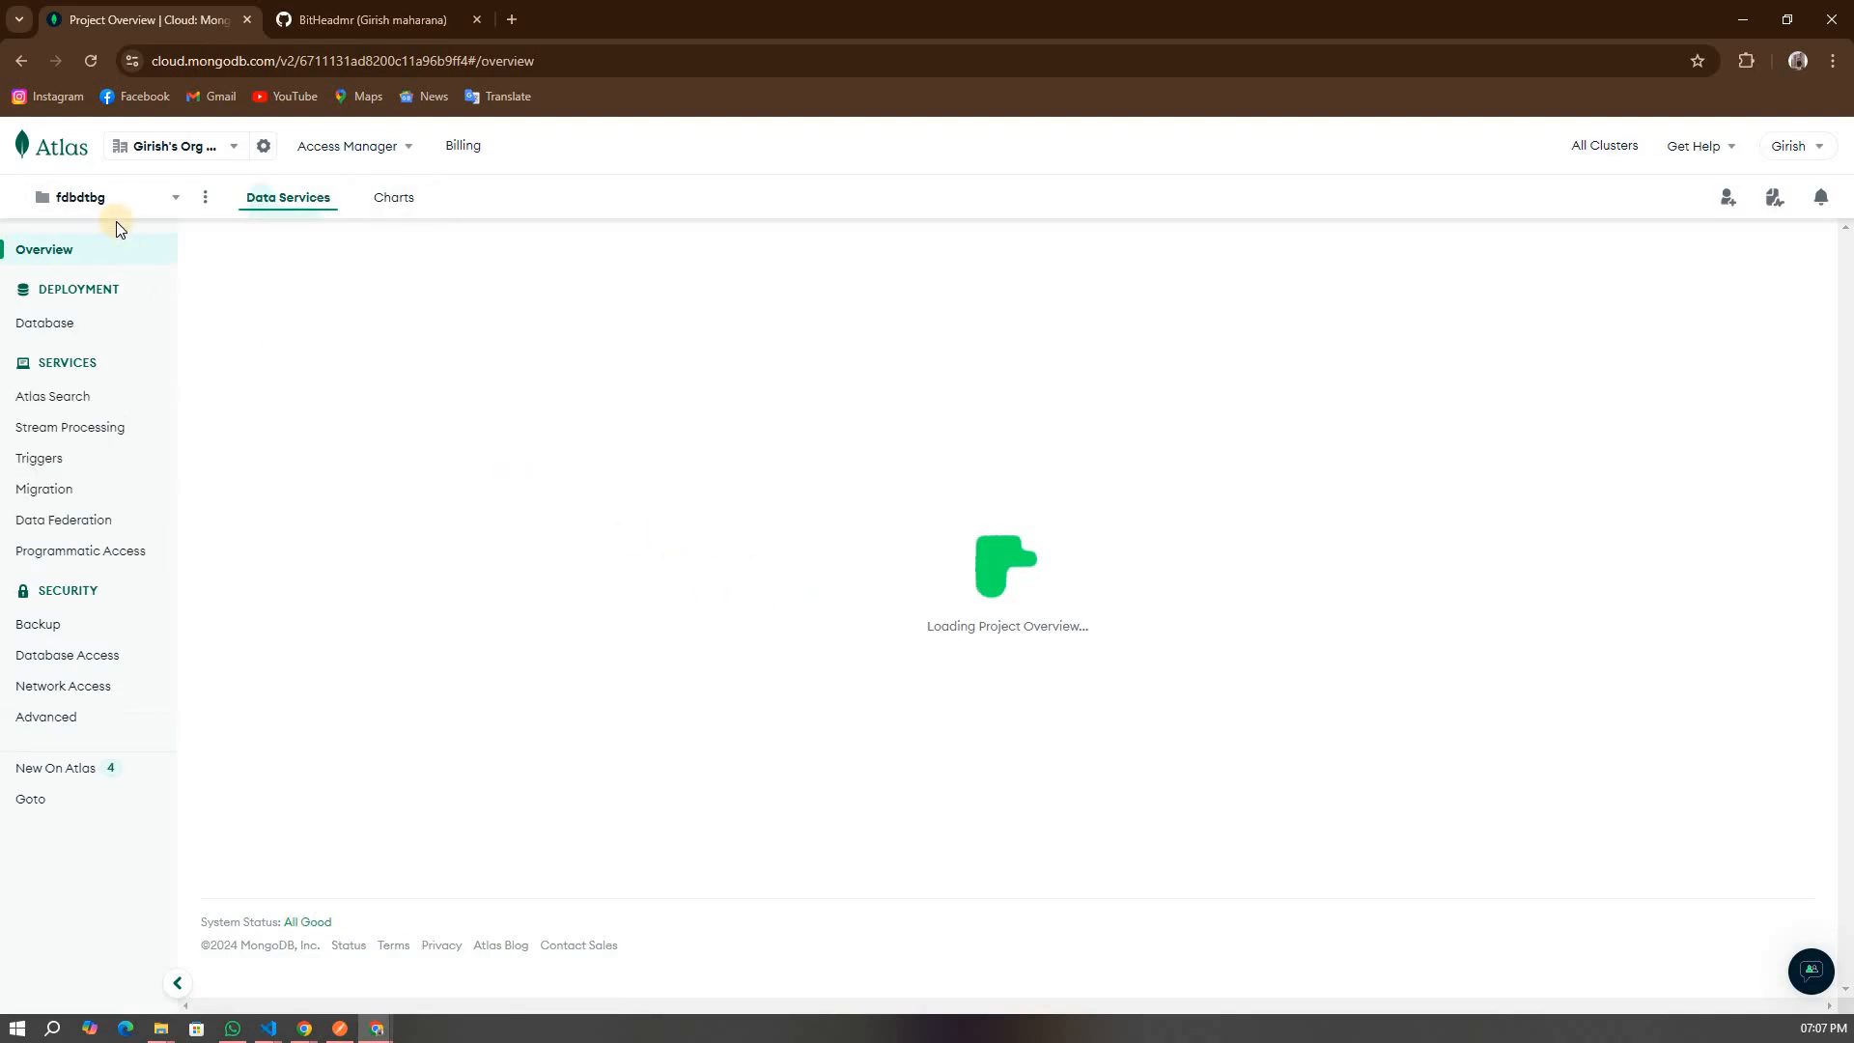
# - Start a new cluster for the project and choose the free M0 tier
pyautogui.click(127, 202)
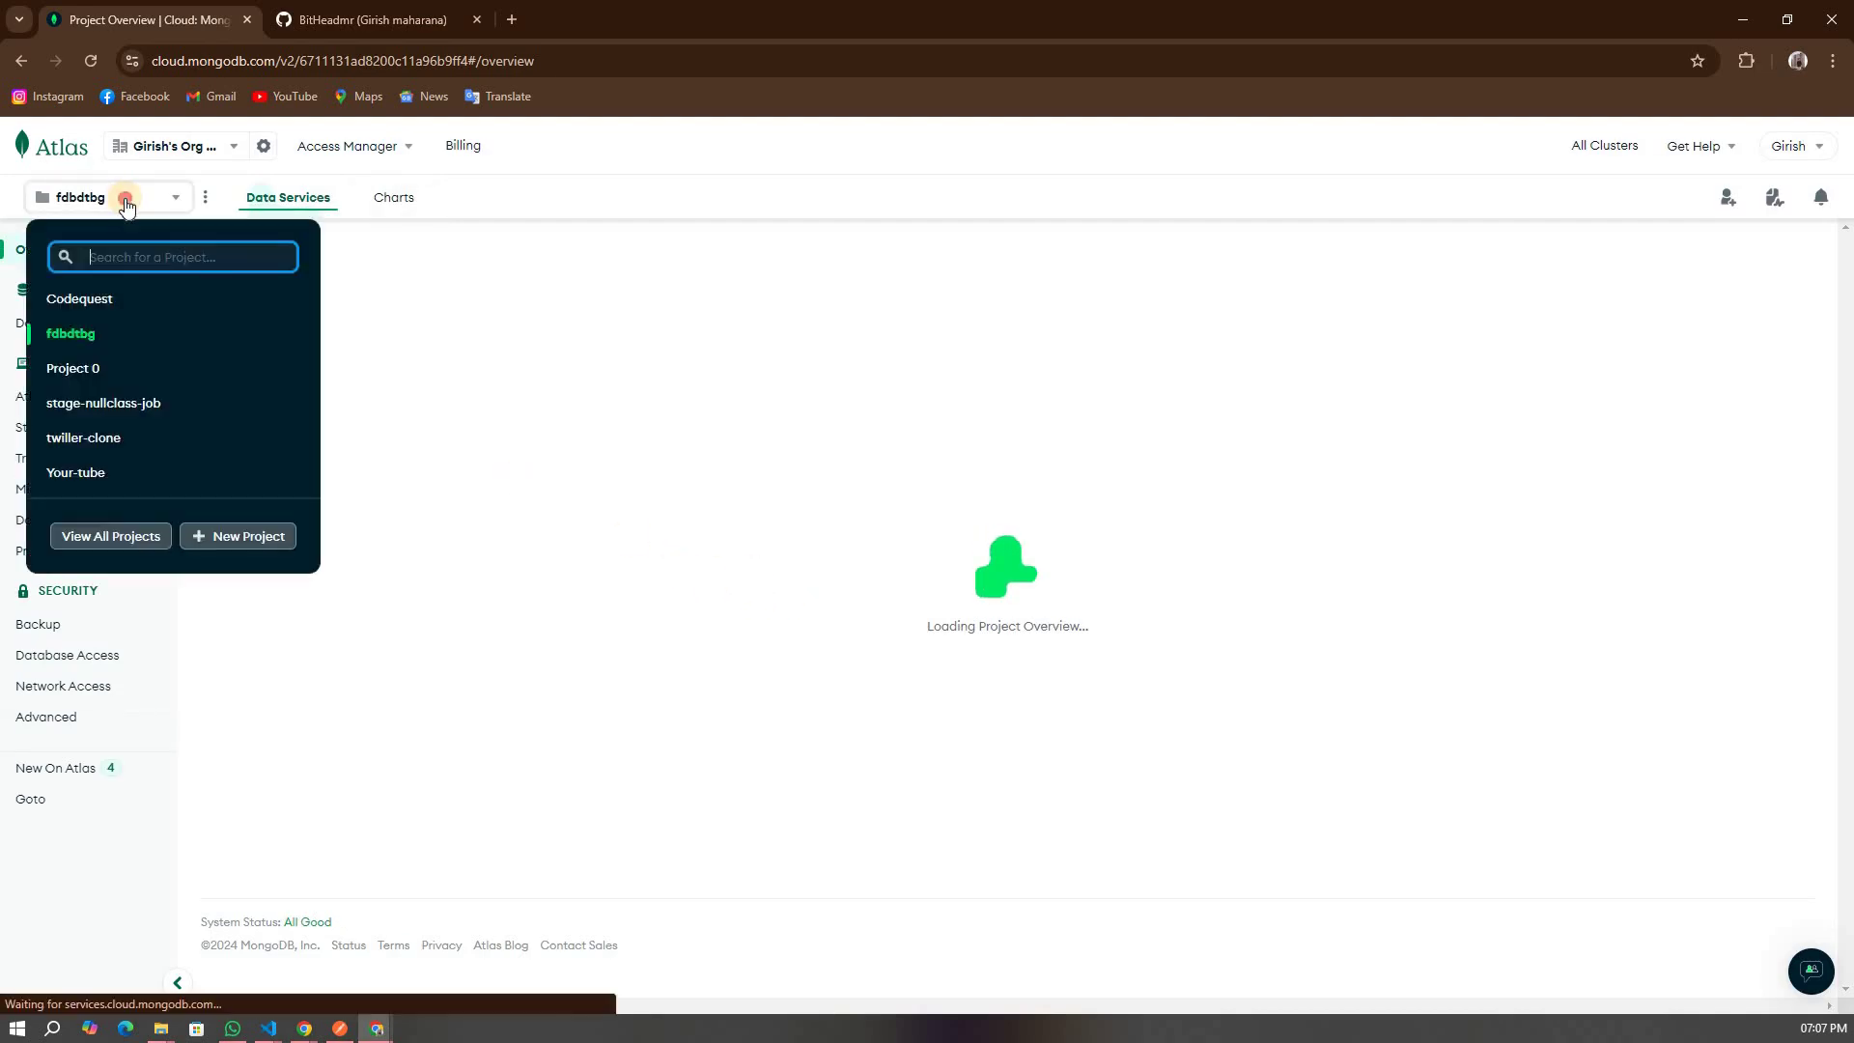
pyautogui.click(155, 313)
pyautogui.click(729, 686)
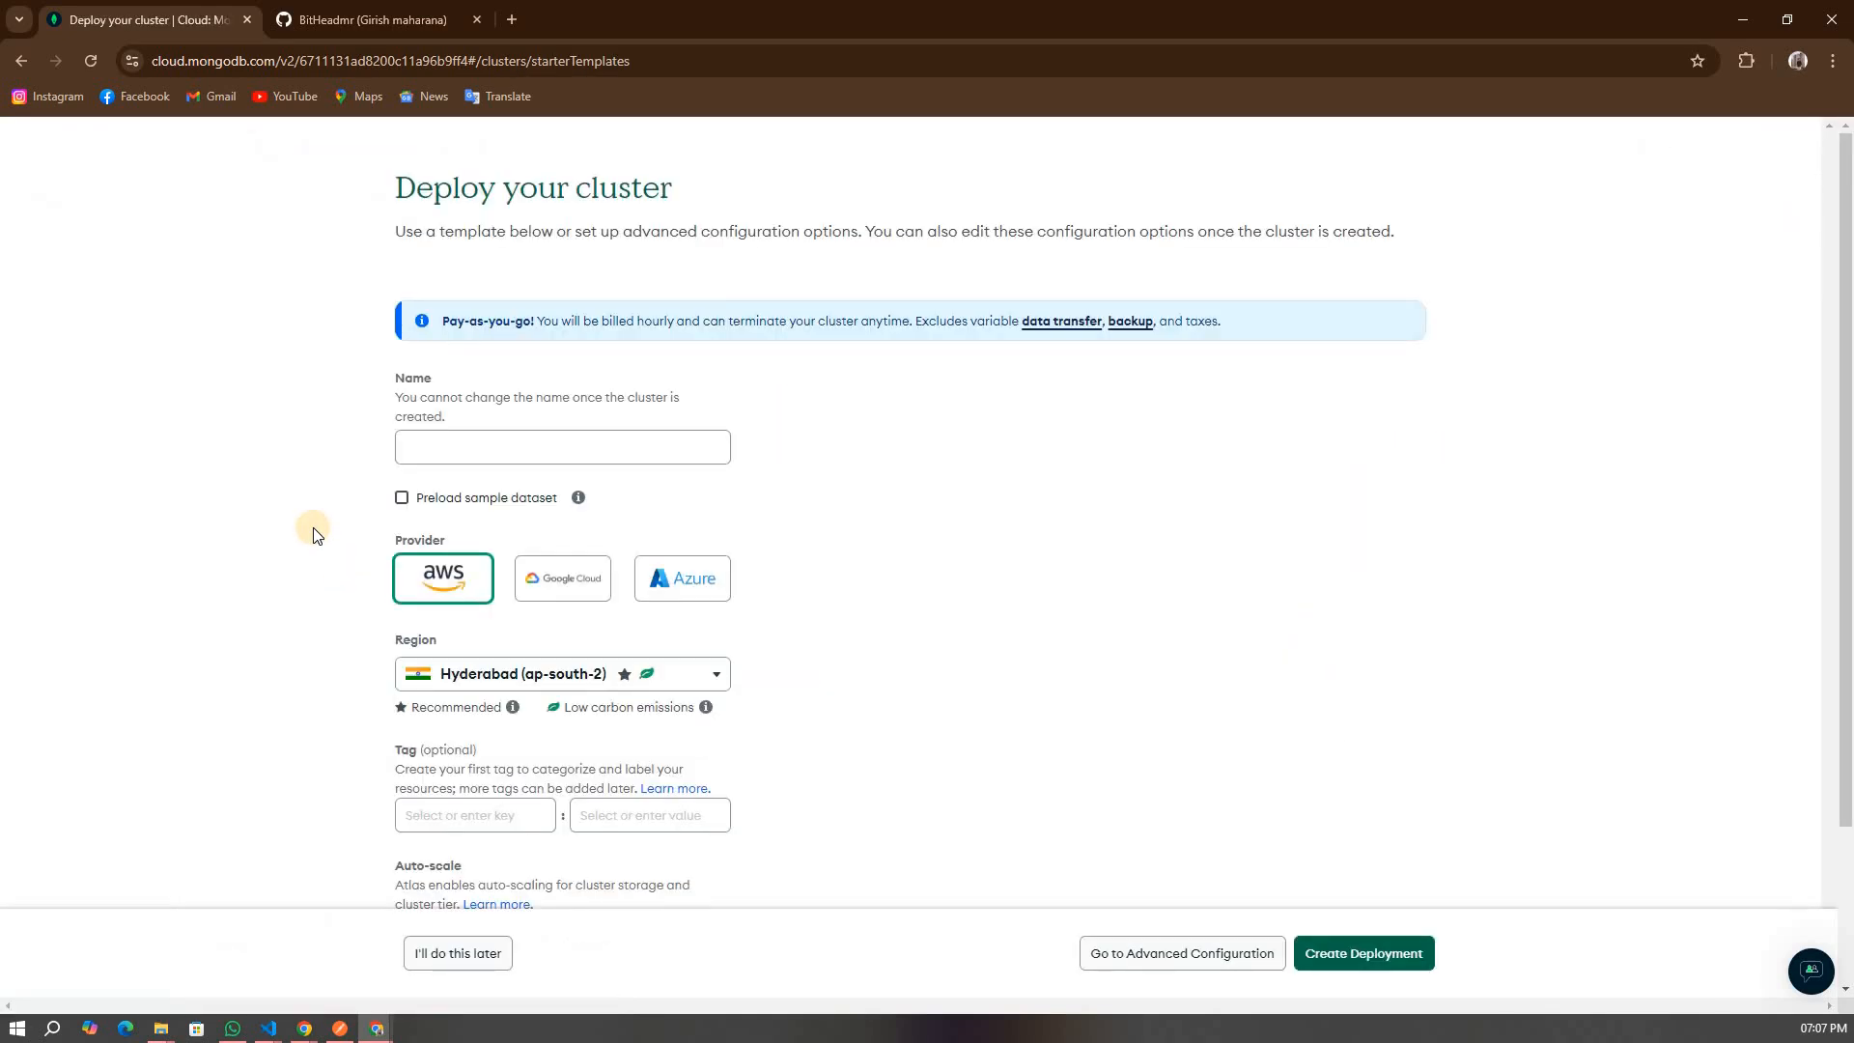
pyautogui.click(458, 639)
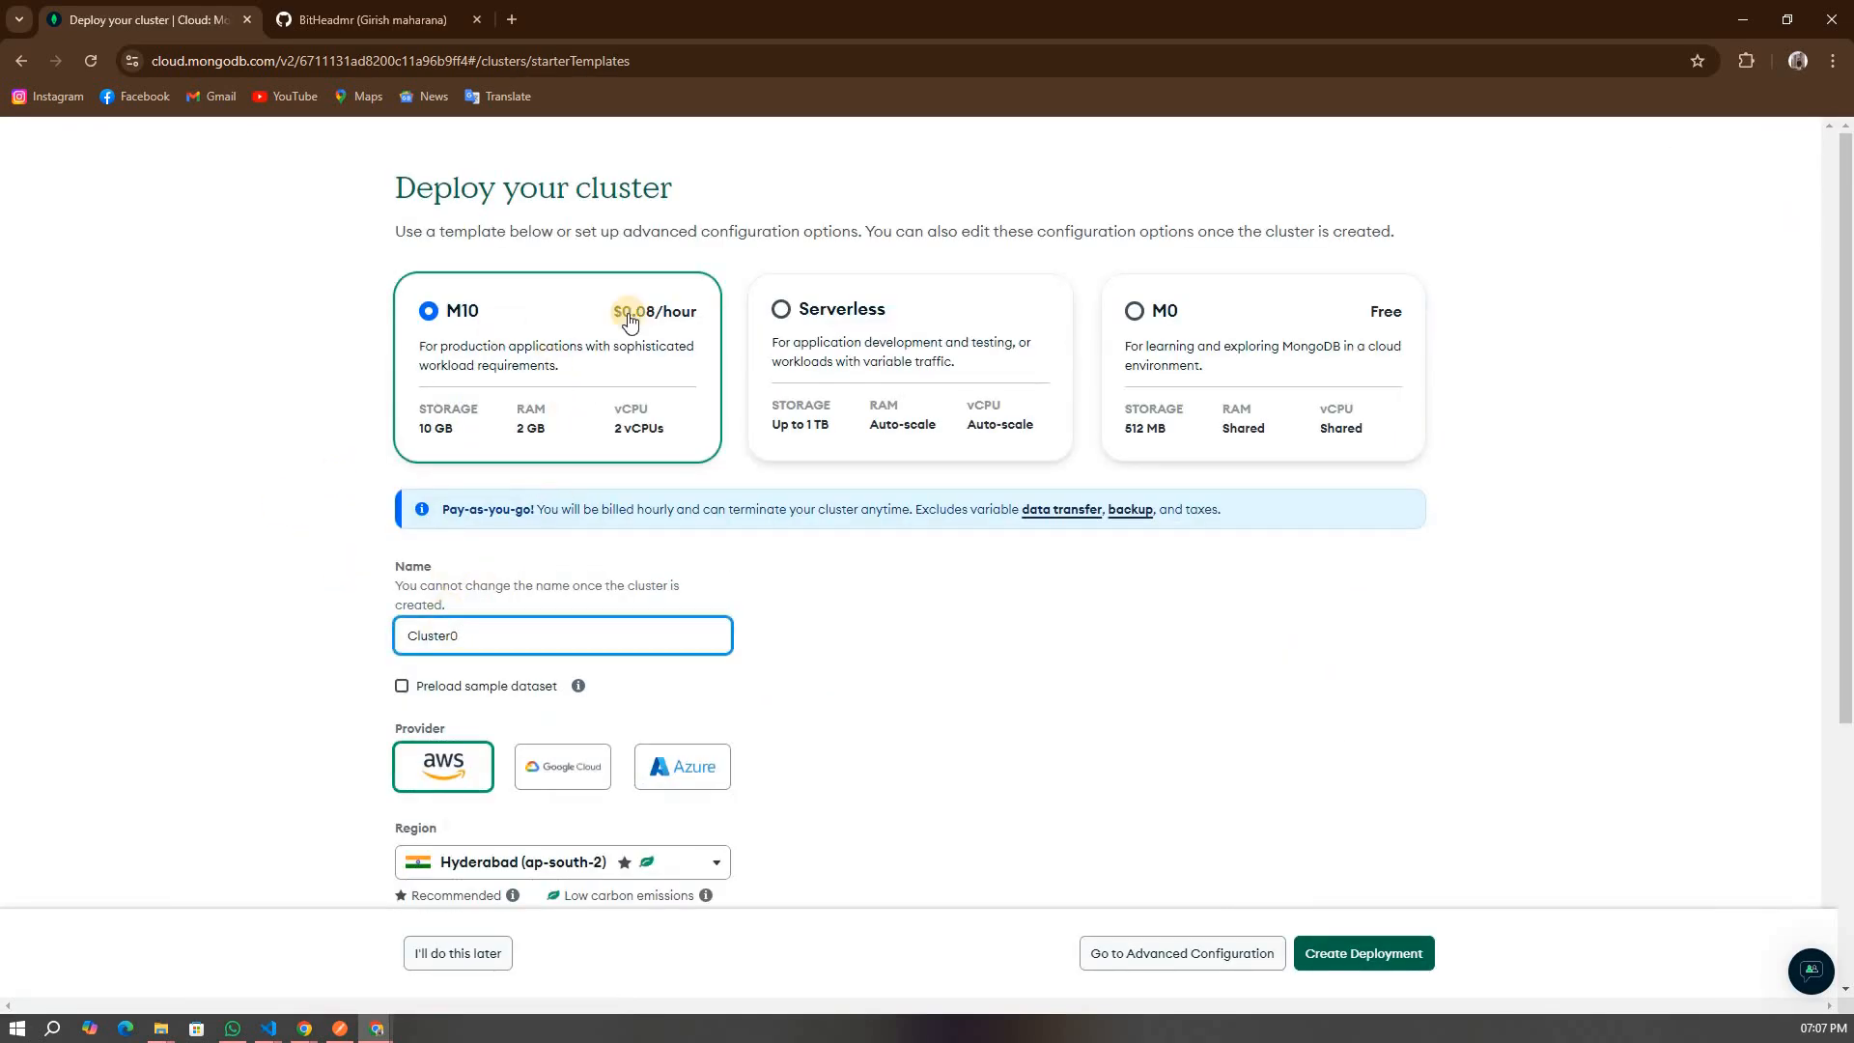
pyautogui.click(1166, 321)
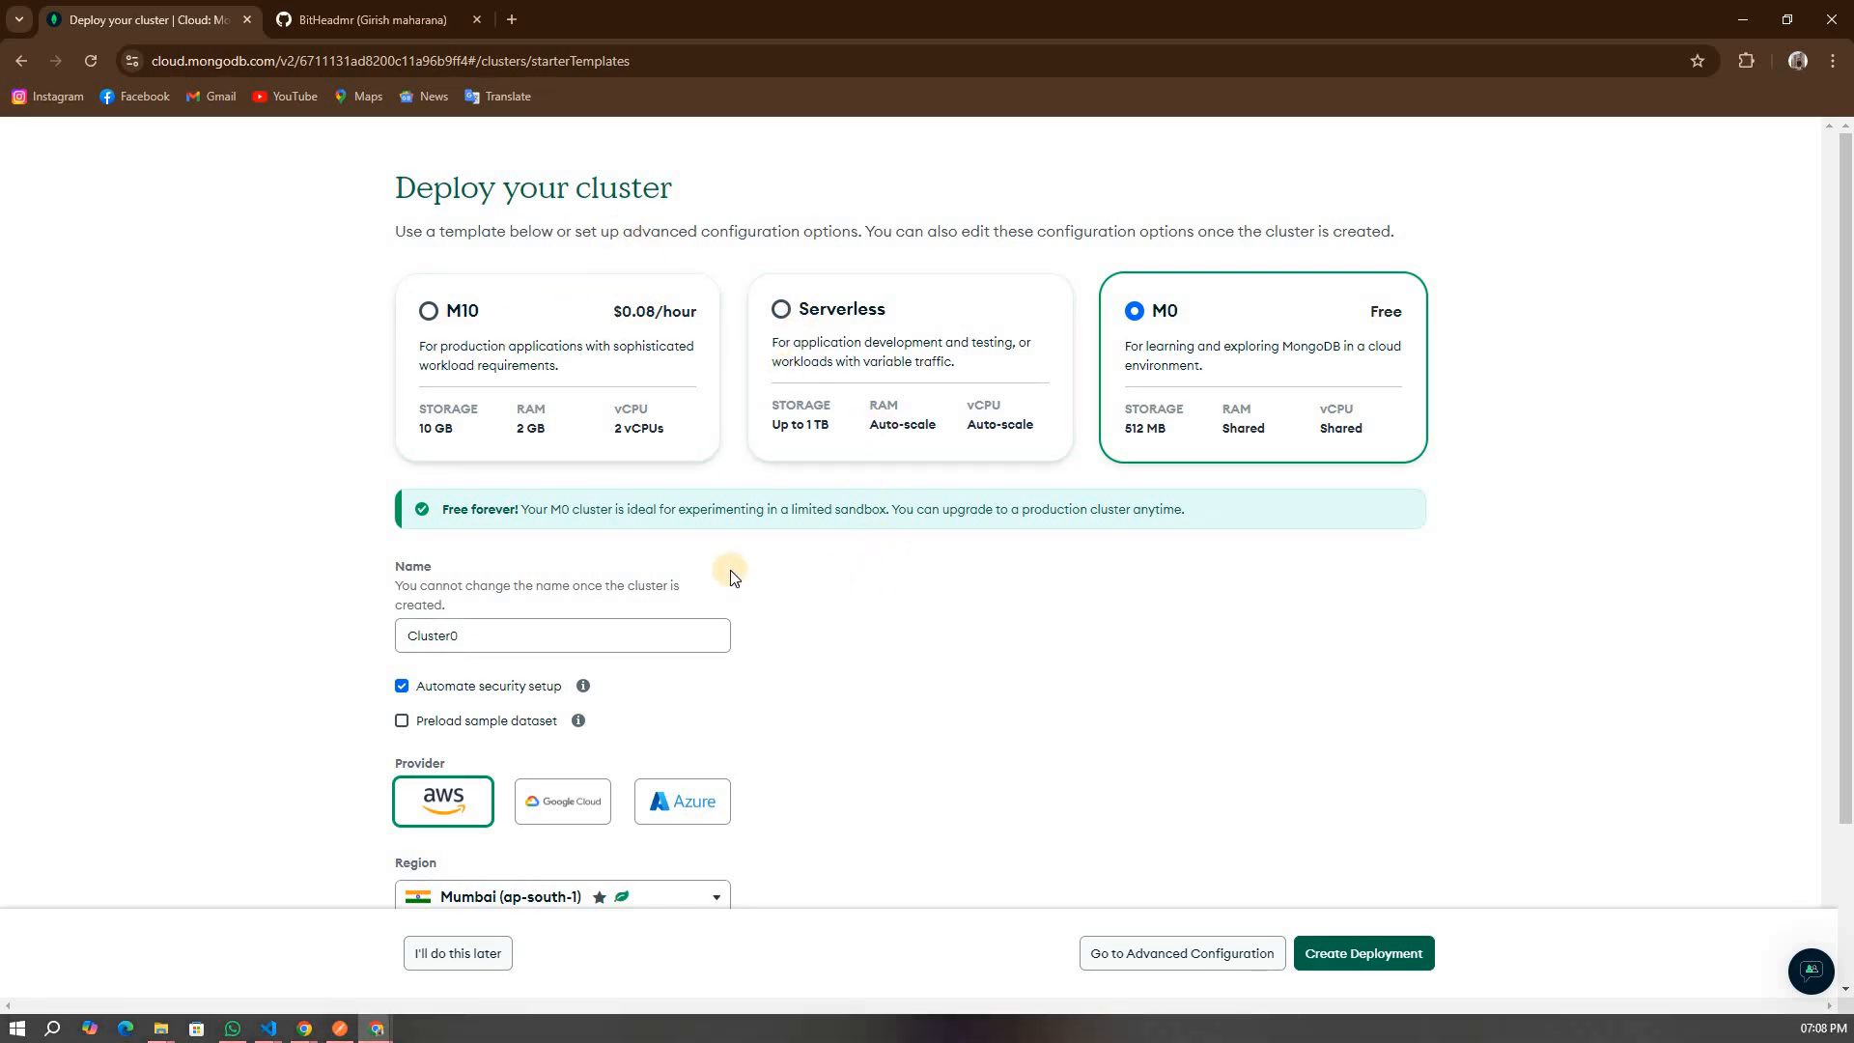
pyautogui.scroll(-2, 645, 557)
# - Keep the name Cluster0 on AWS Mumbai (ap-south-1) and deploy the cluster
pyautogui.click(478, 442)
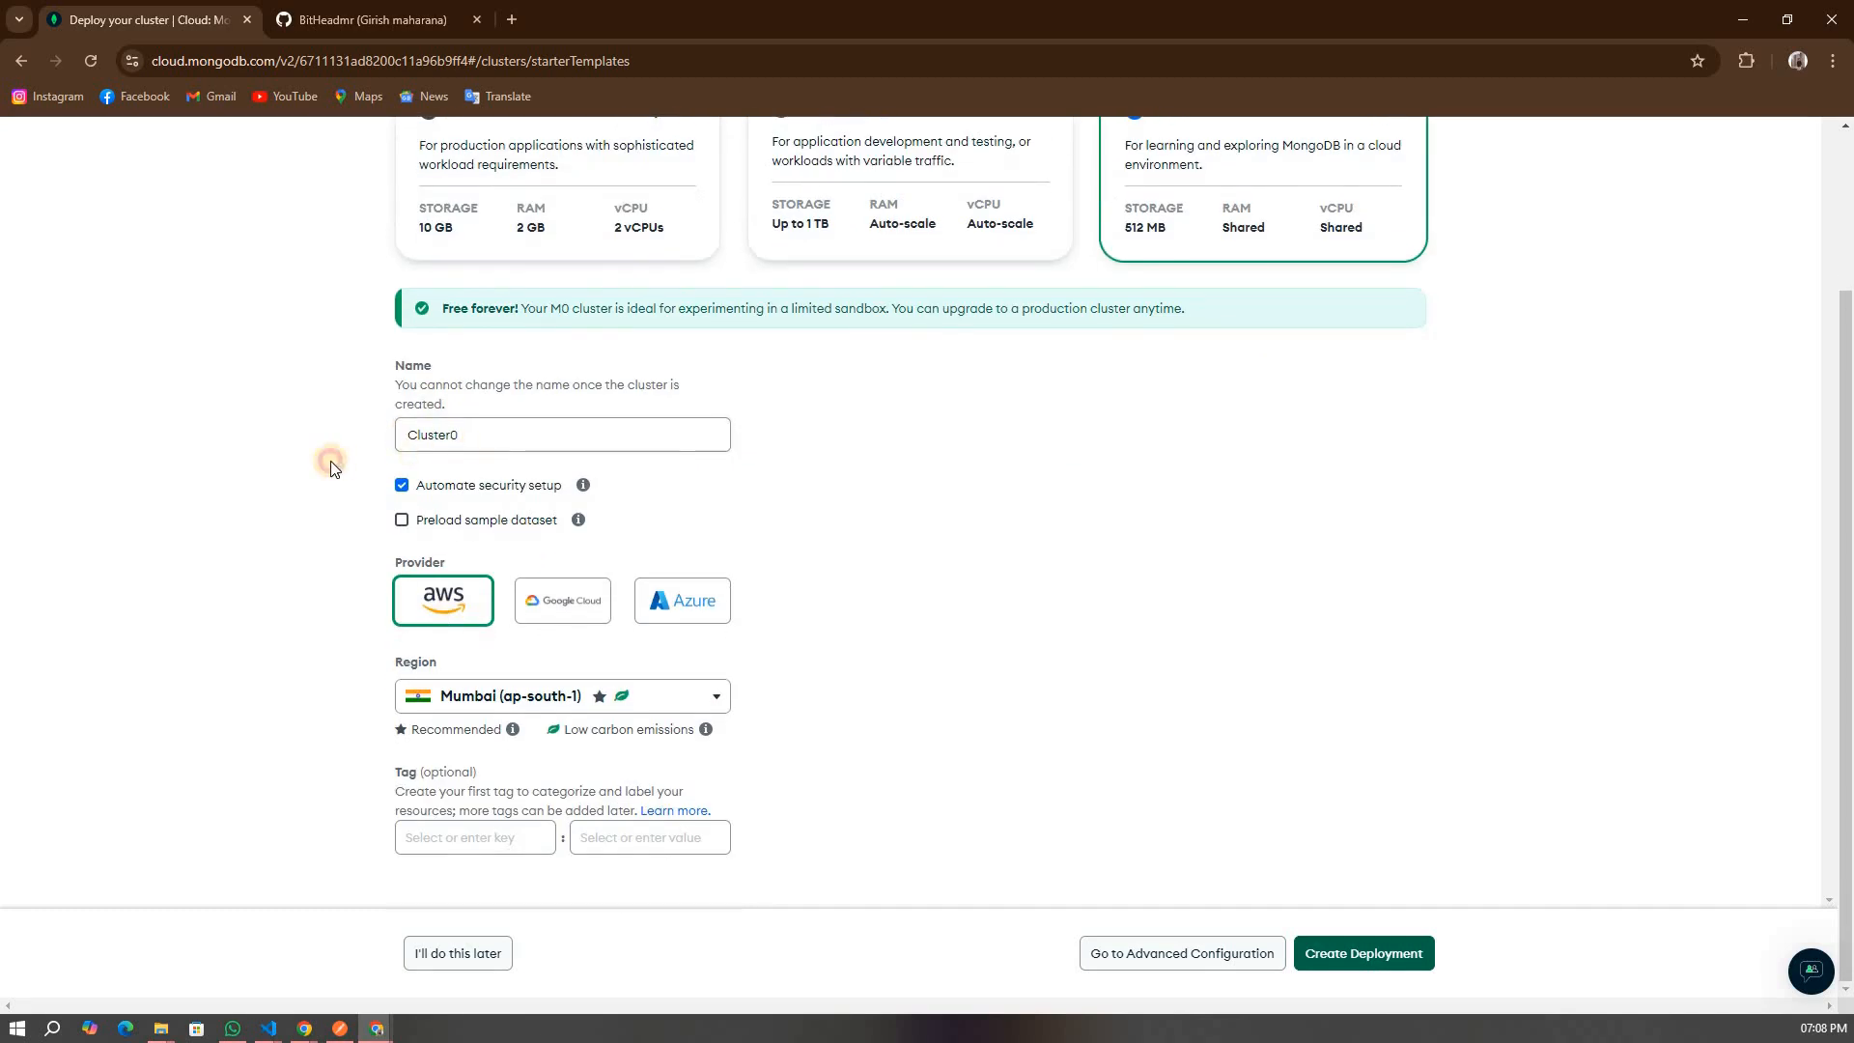
pyautogui.doubleClick(435, 440)
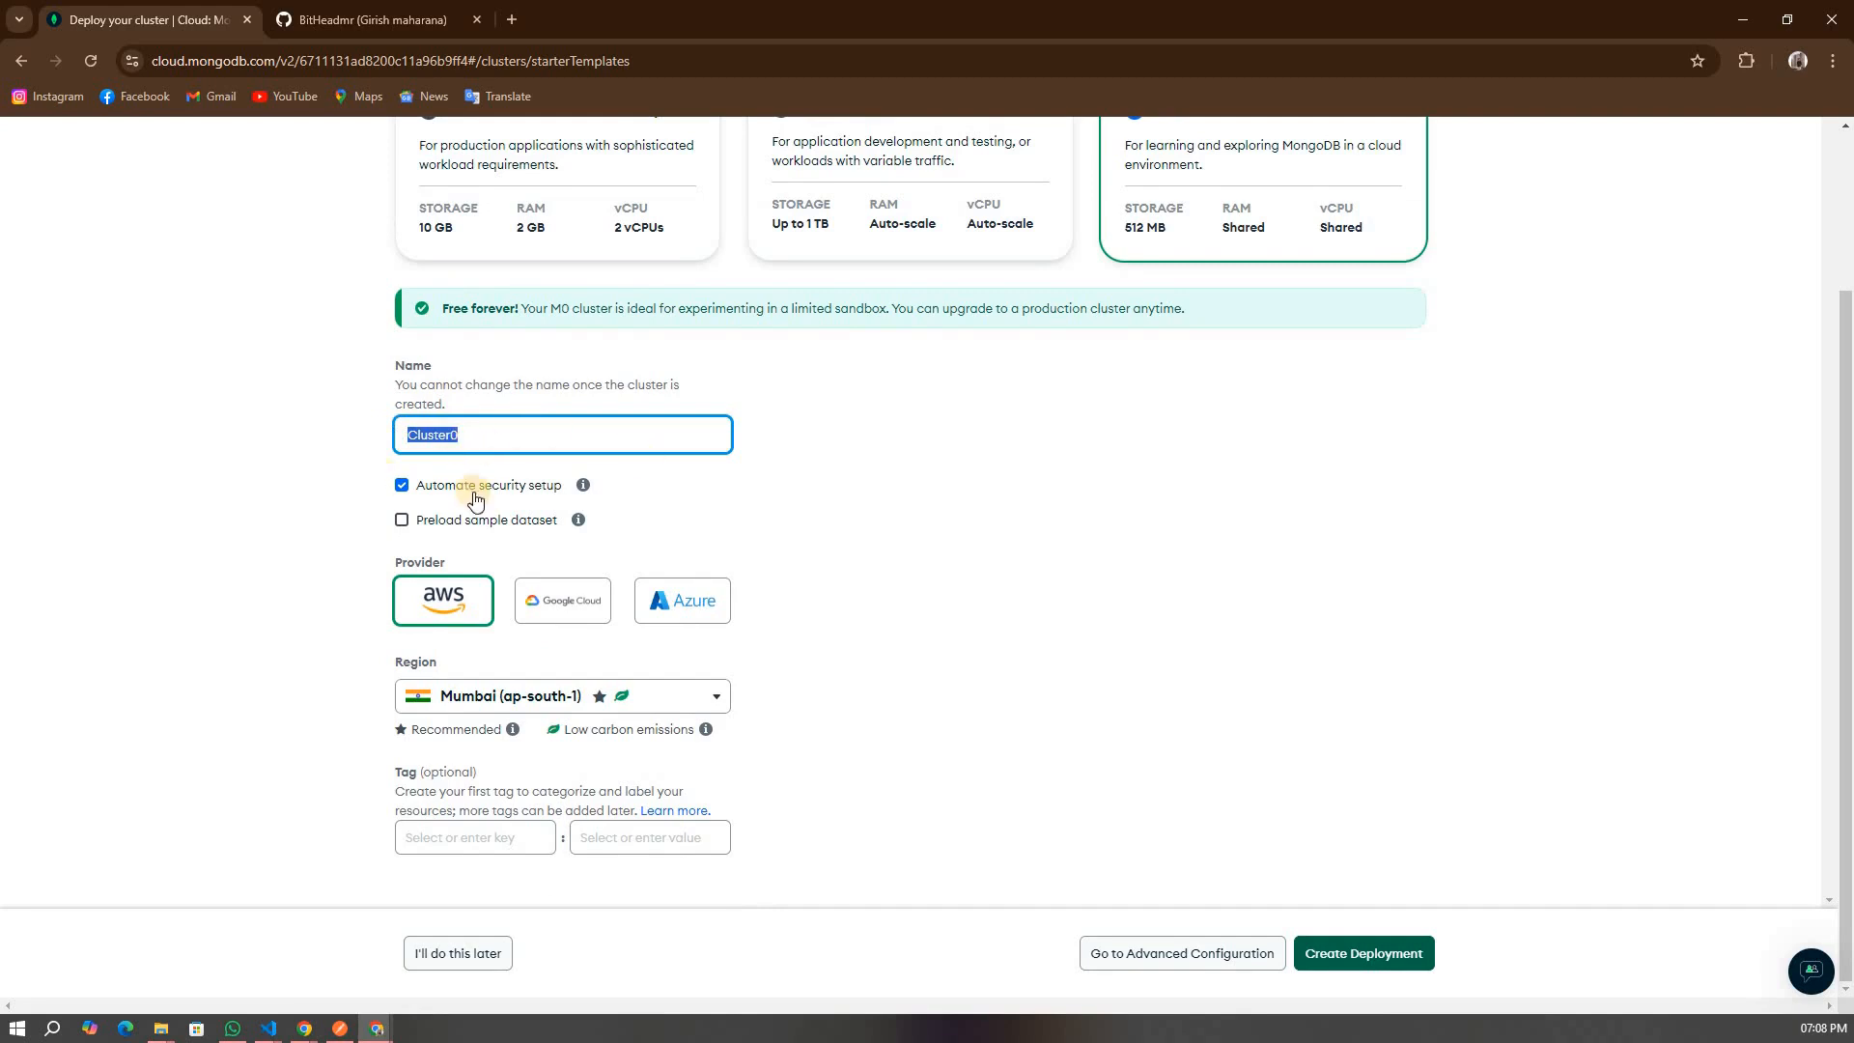
pyautogui.click(552, 470)
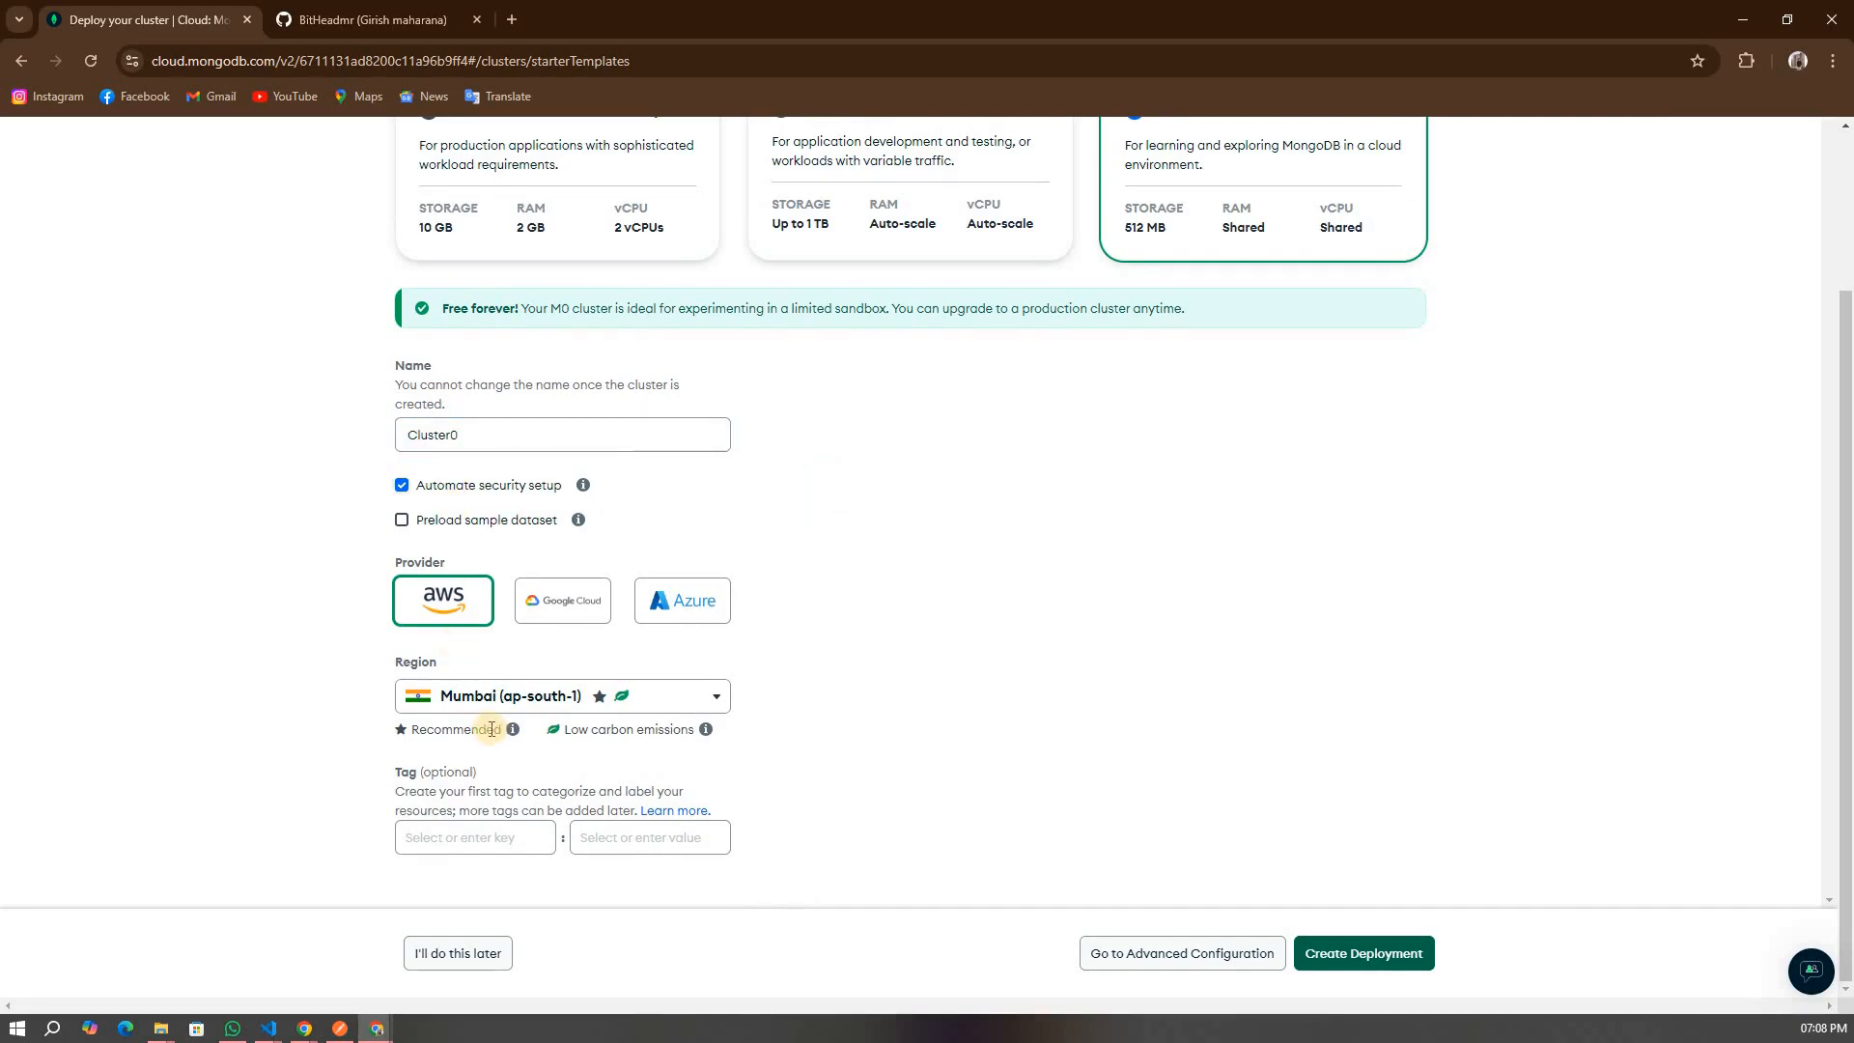
pyautogui.click(686, 704)
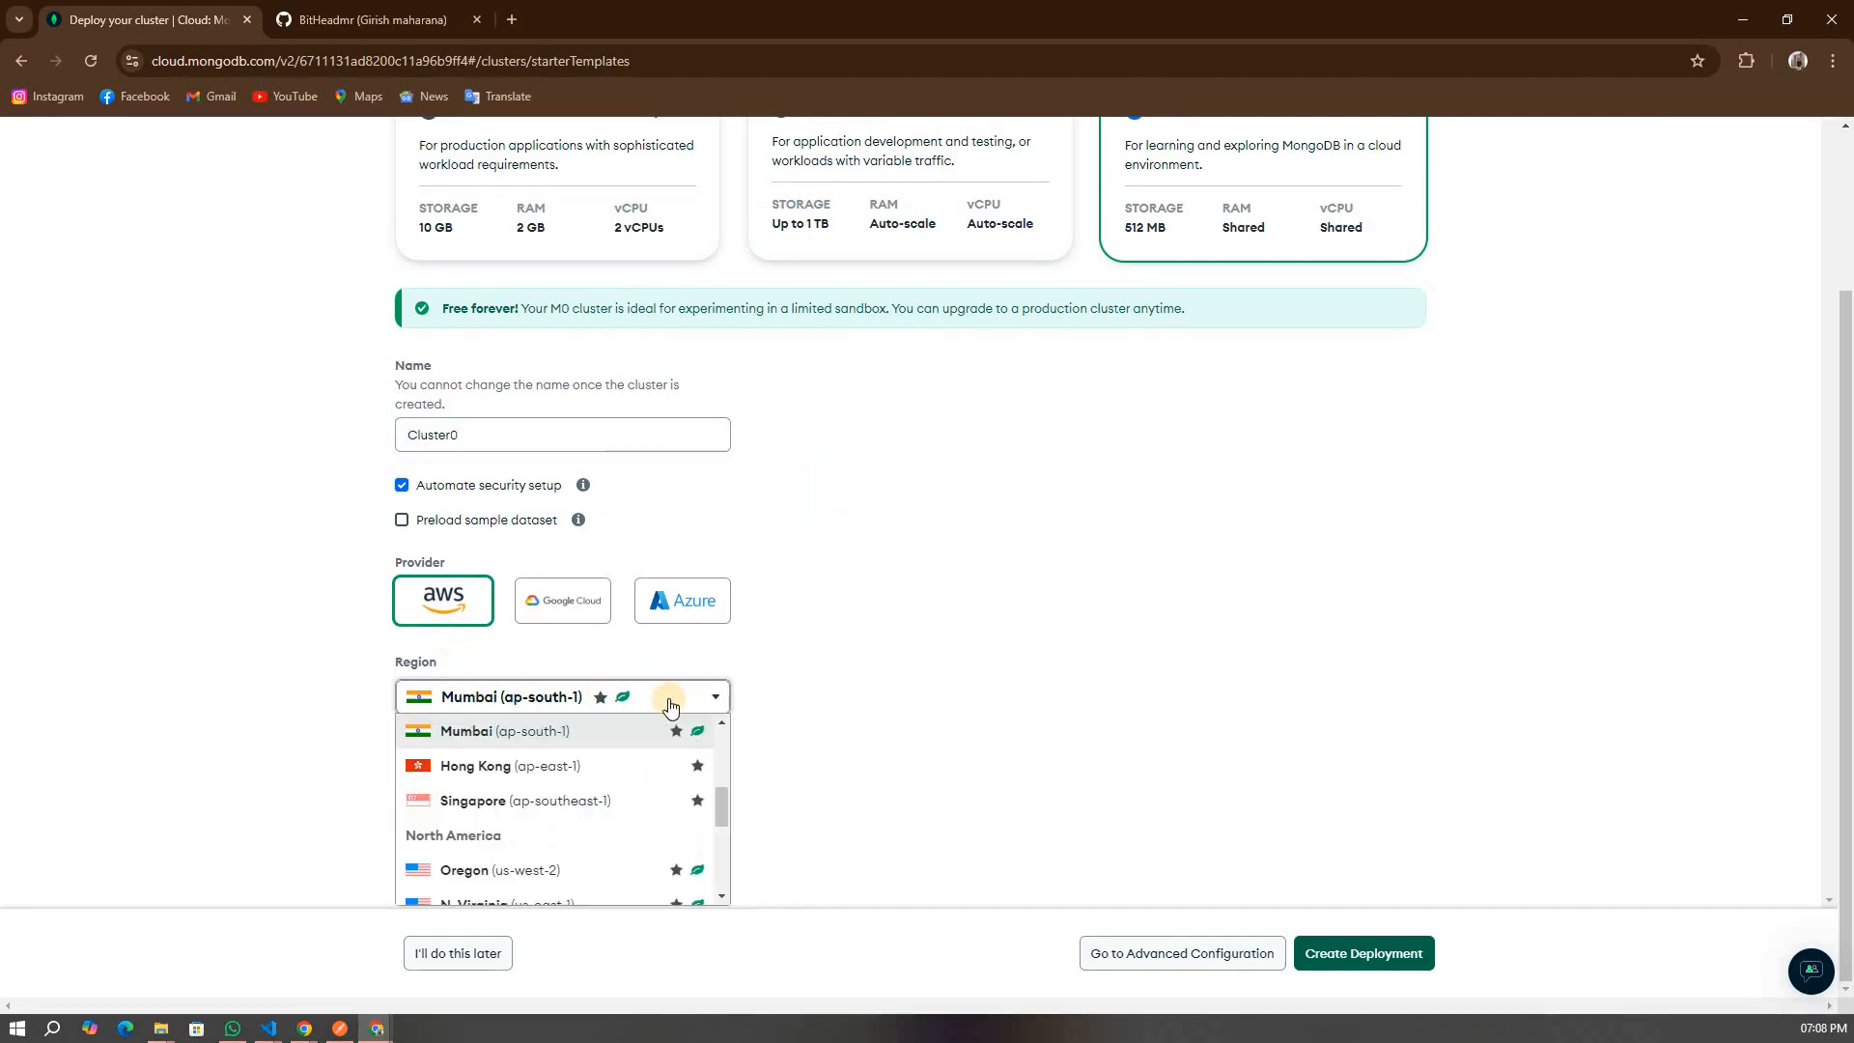
pyautogui.click(863, 699)
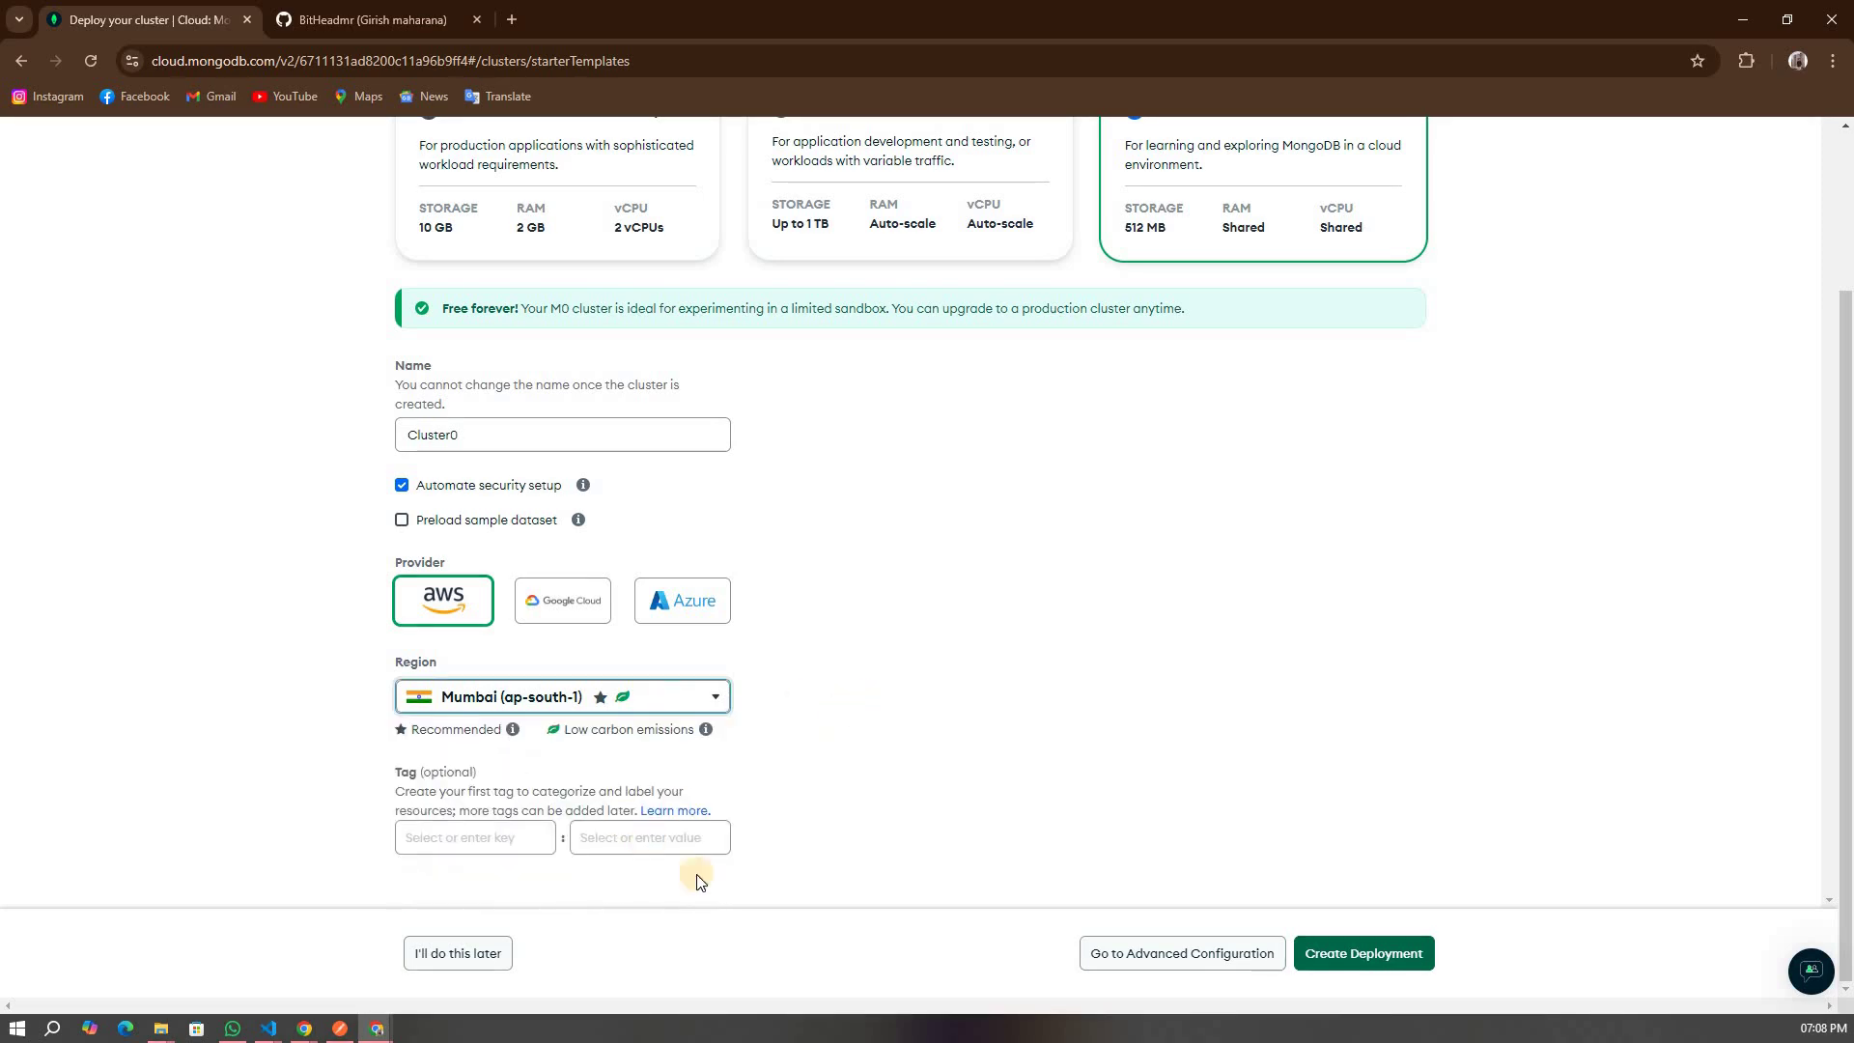
pyautogui.click(1363, 953)
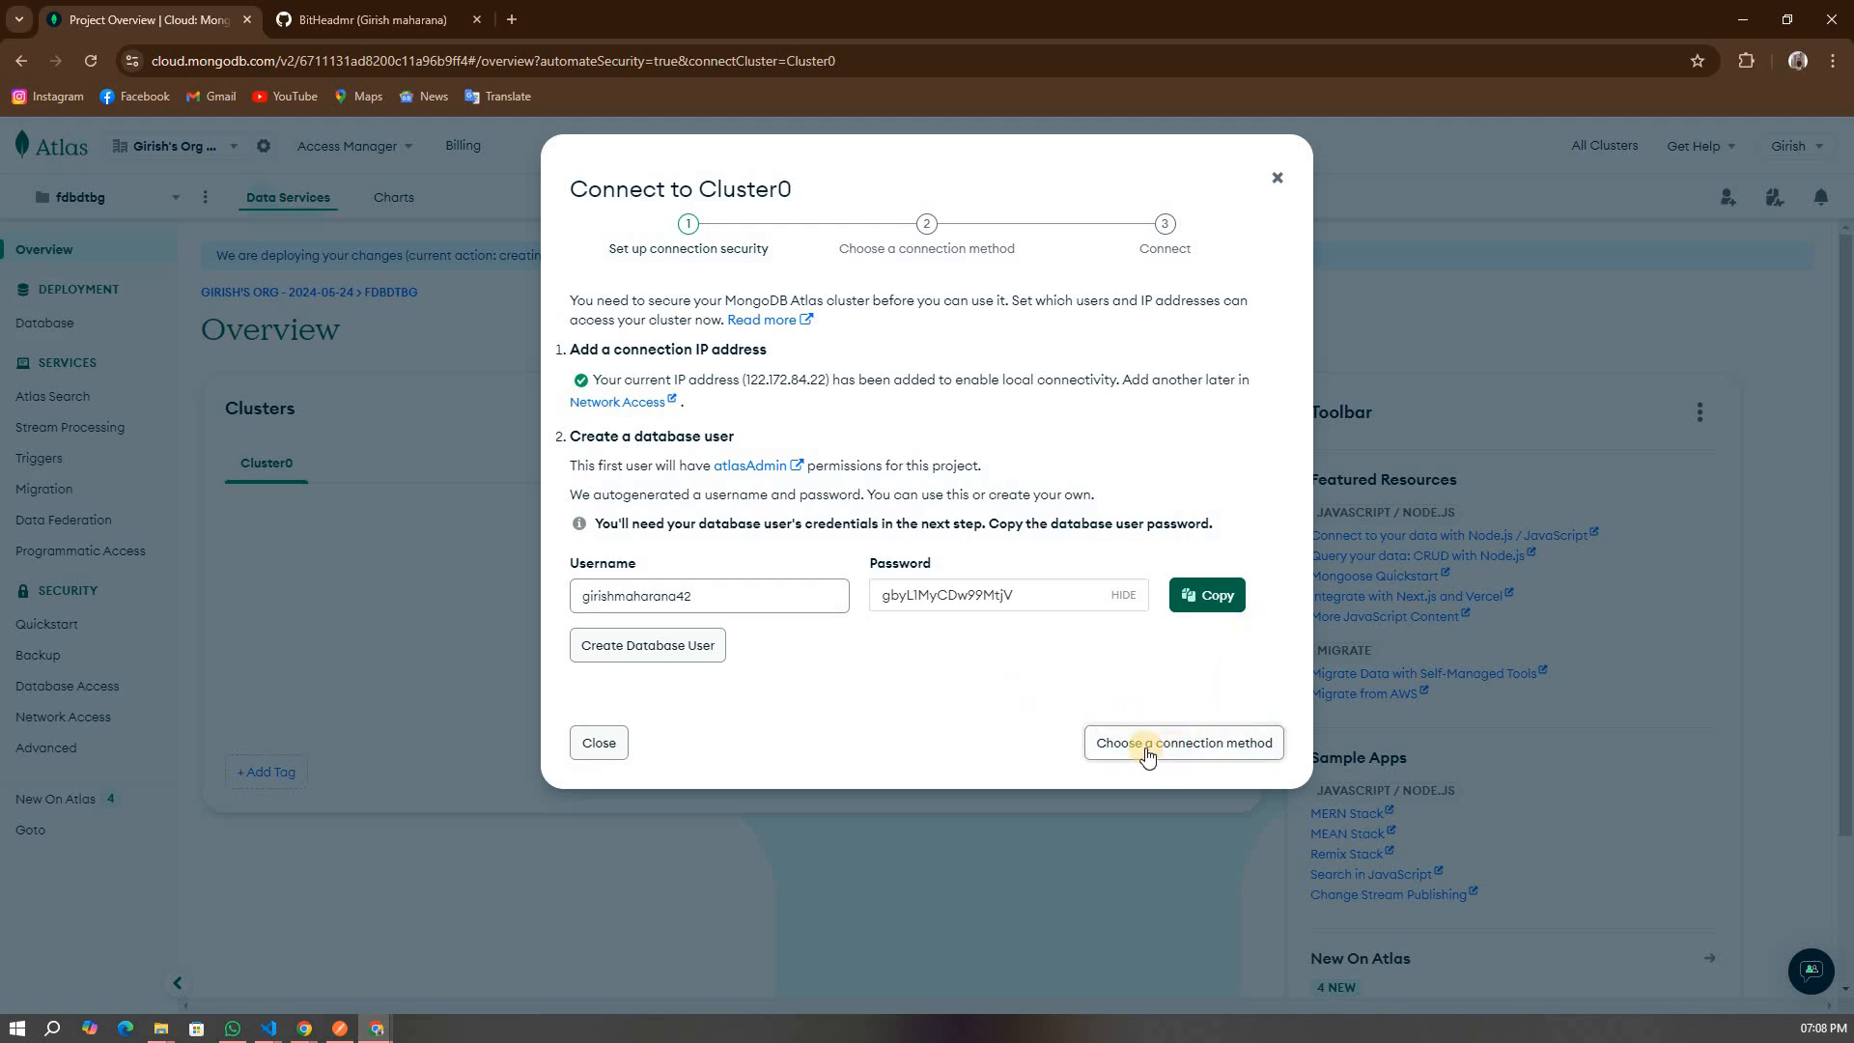
# - Dismiss the Cluster0 connection setup and switch to the Your-tube project, skipping its Connect dialog
pyautogui.click(597, 743)
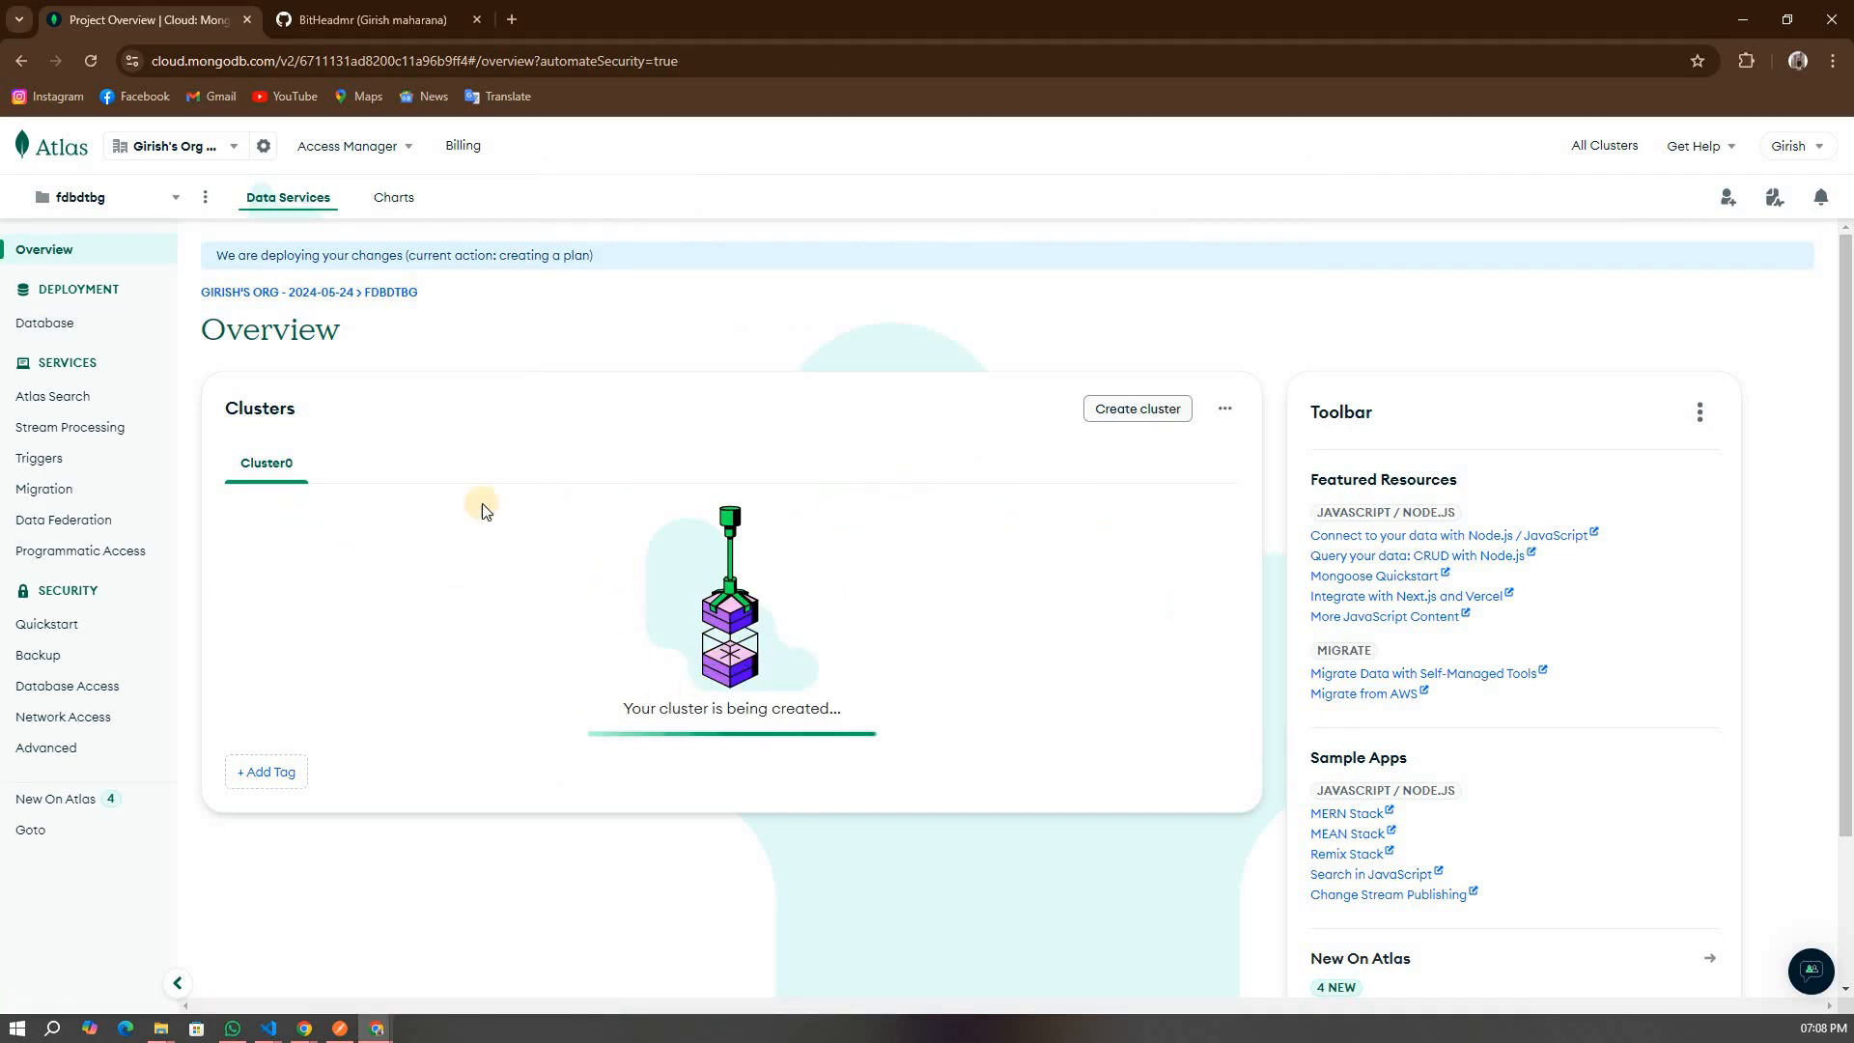
pyautogui.click(172, 203)
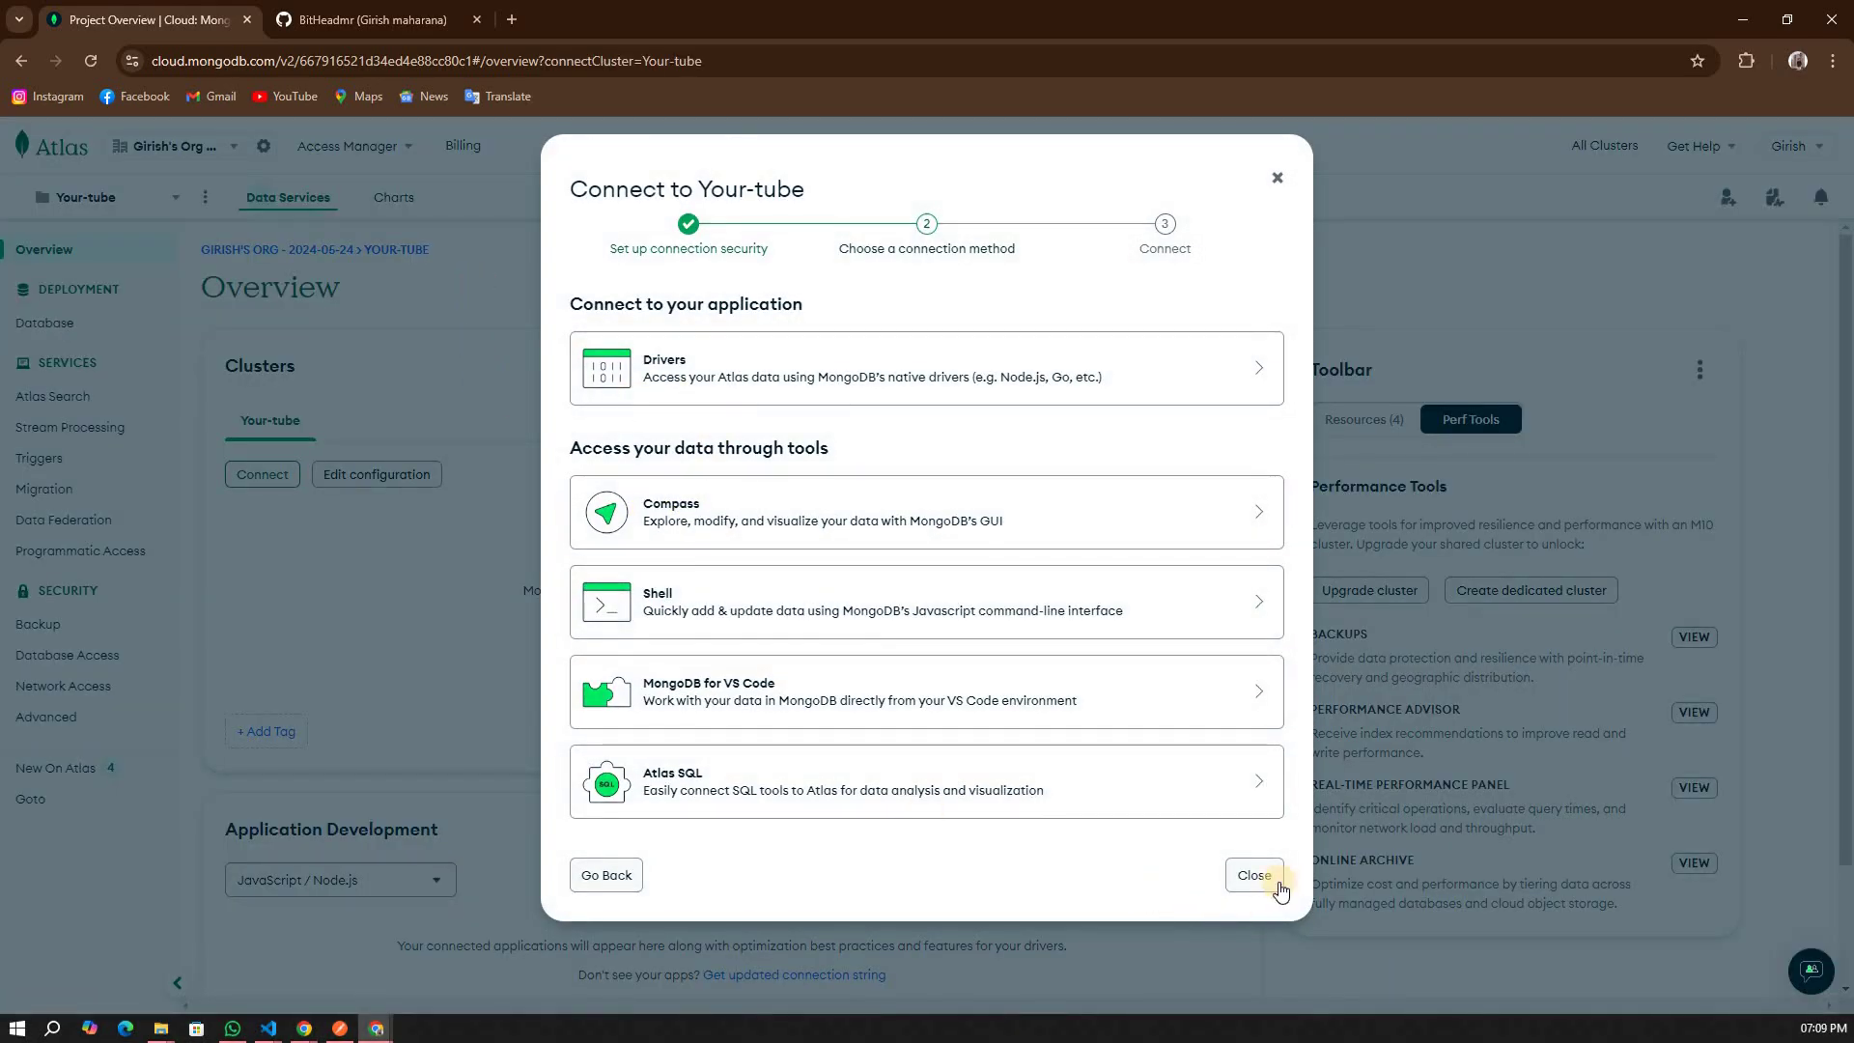
pyautogui.click(1254, 874)
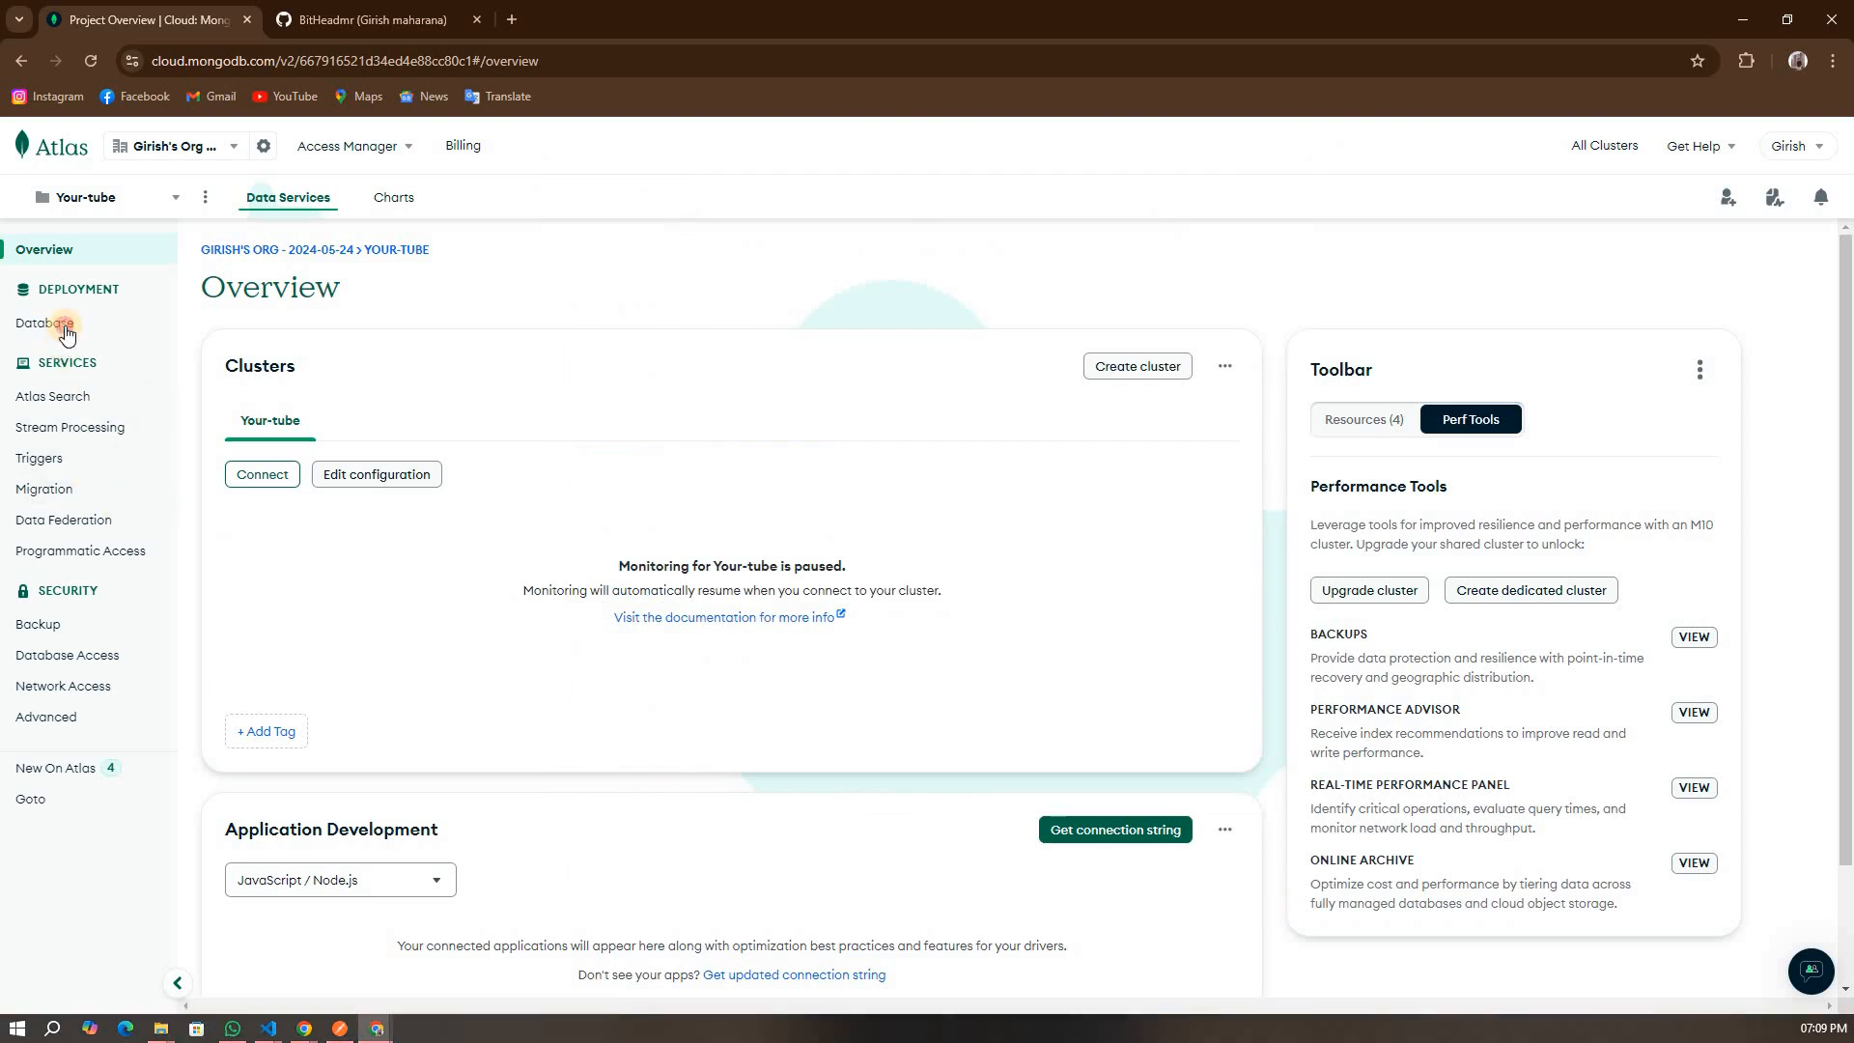
# - Browse Cluster0's collections, glance at videofiles, and show the test database's users documents
pyautogui.click(65, 324)
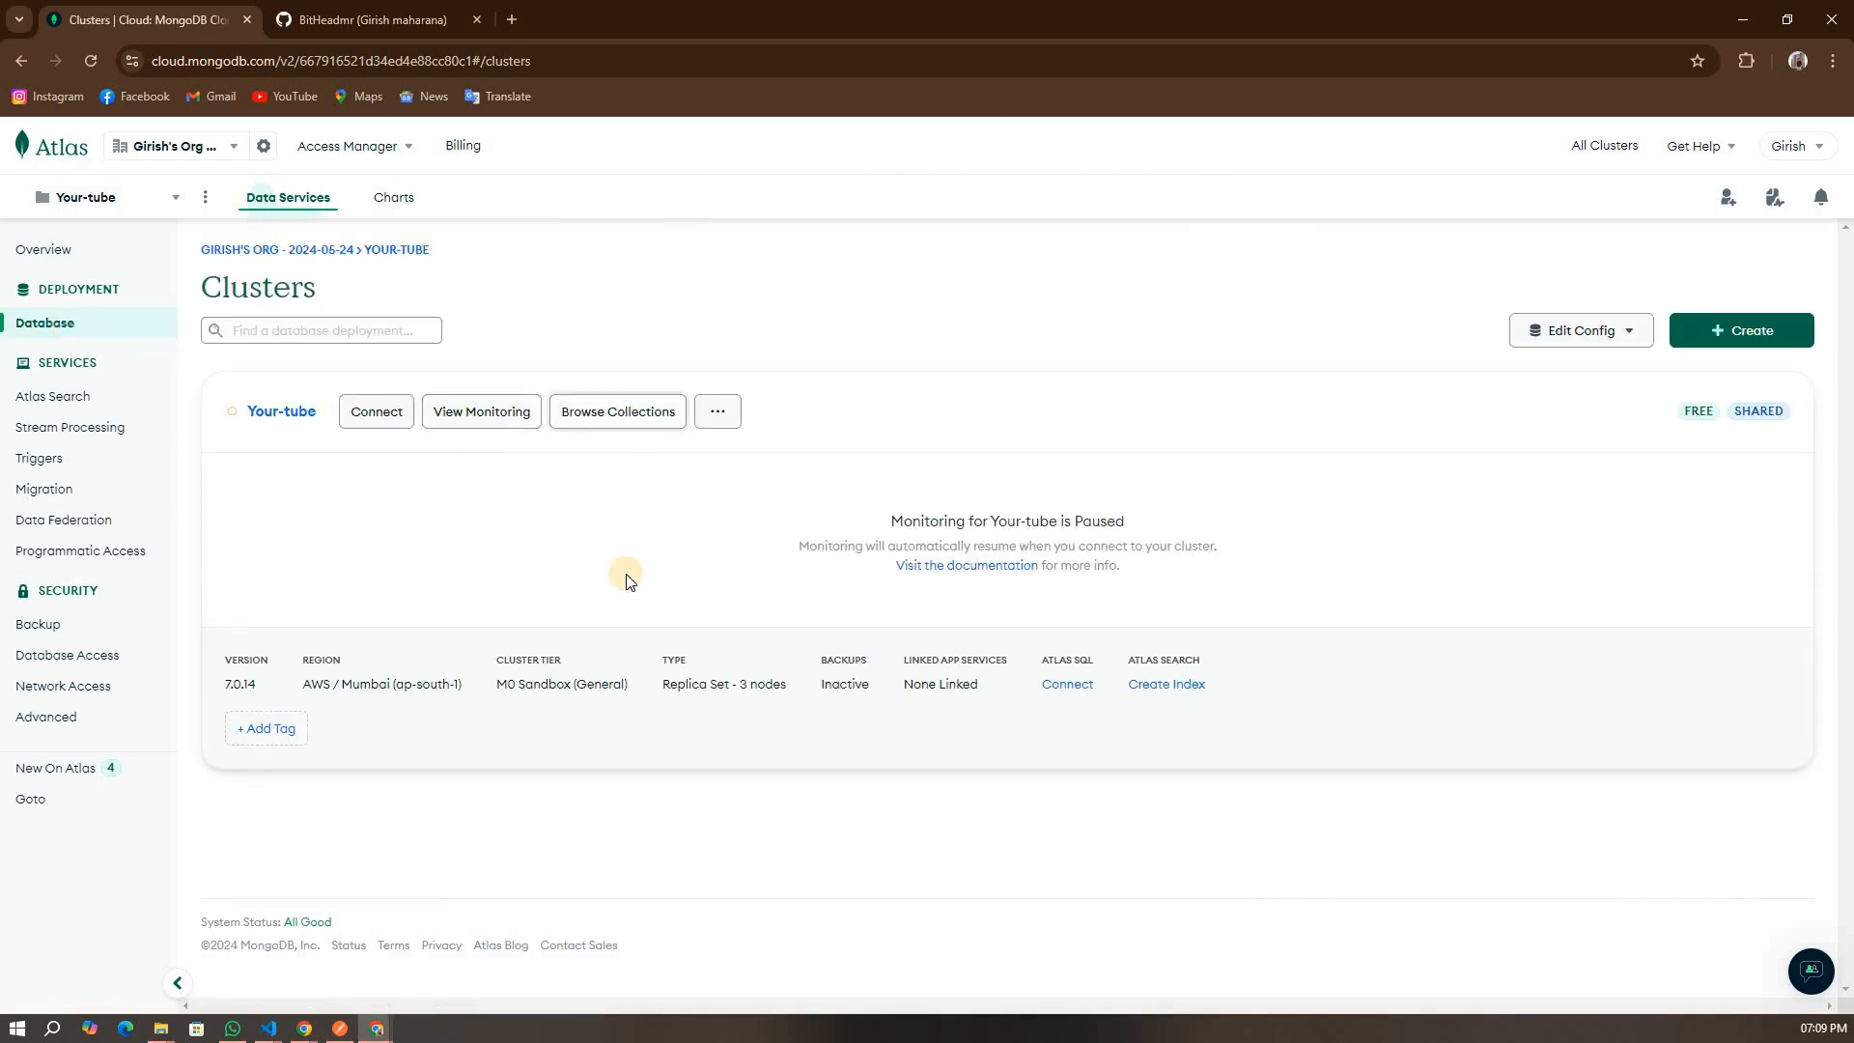
pyautogui.click(634, 420)
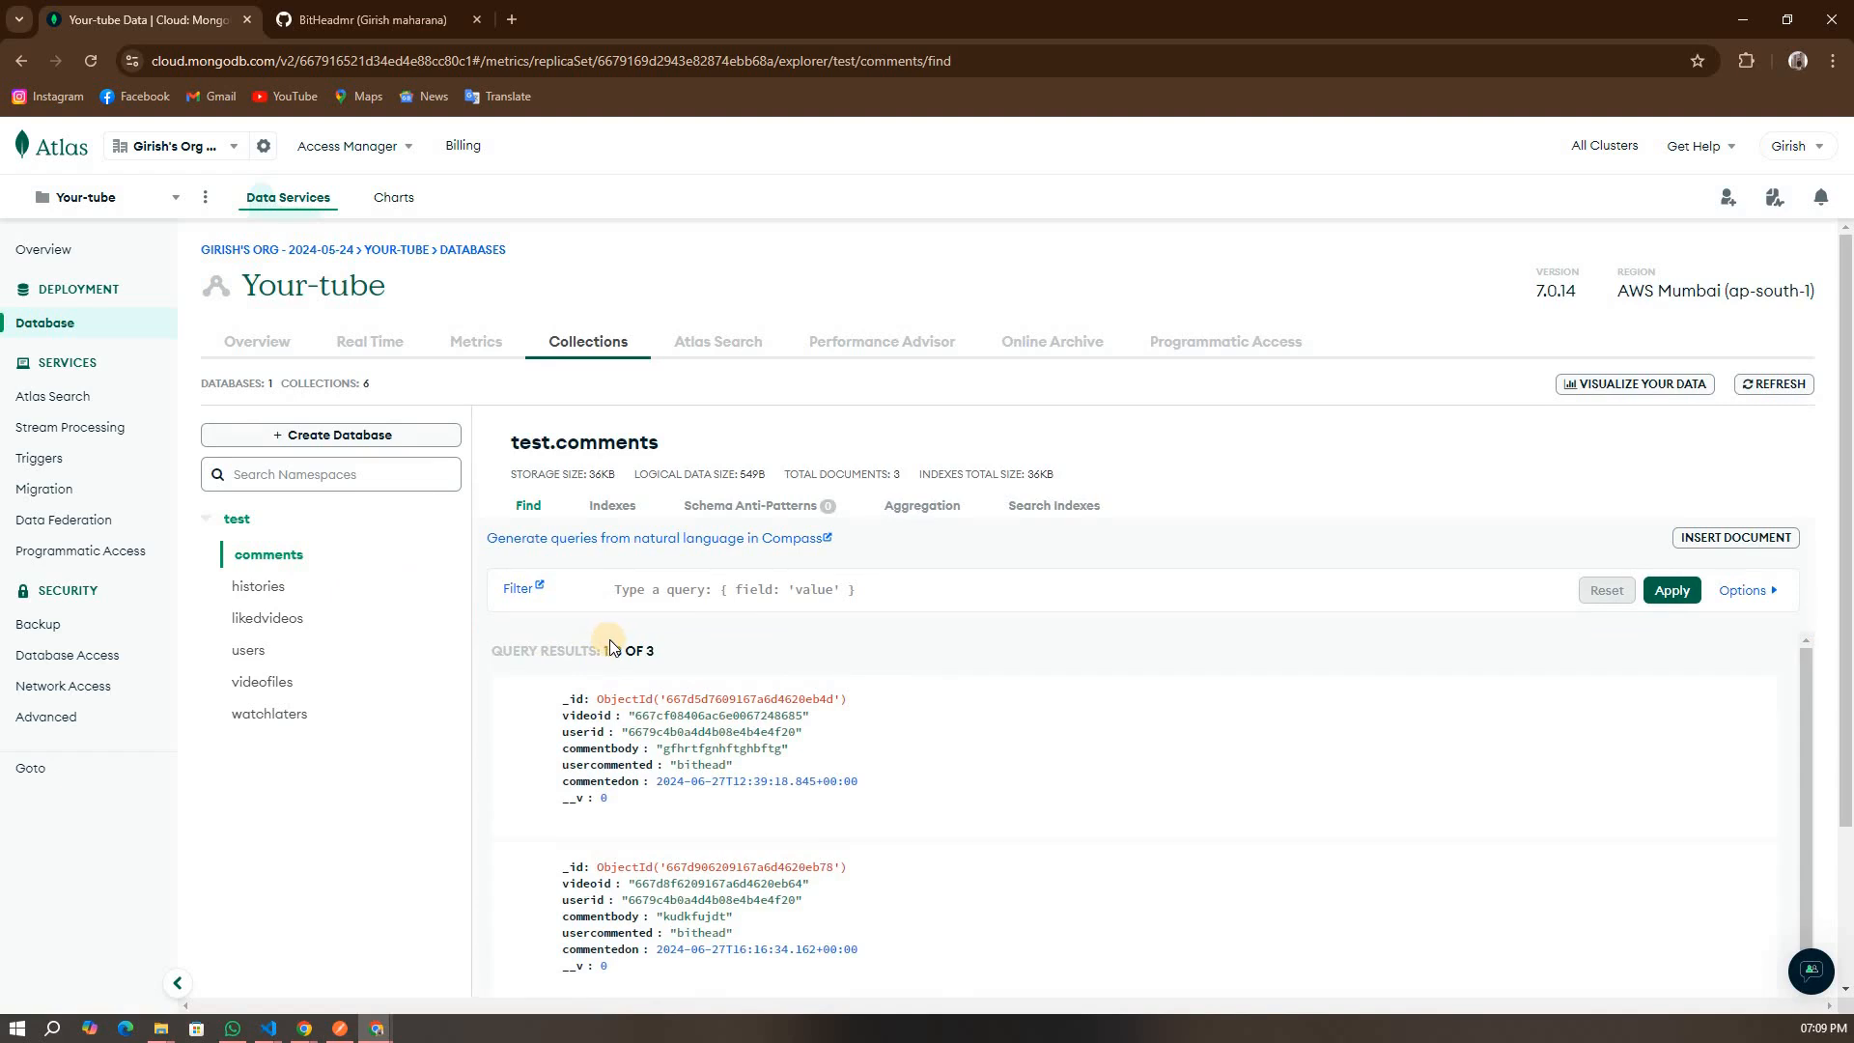
pyautogui.scroll(-2, 604, 680)
pyautogui.scroll(-1, 507, 758)
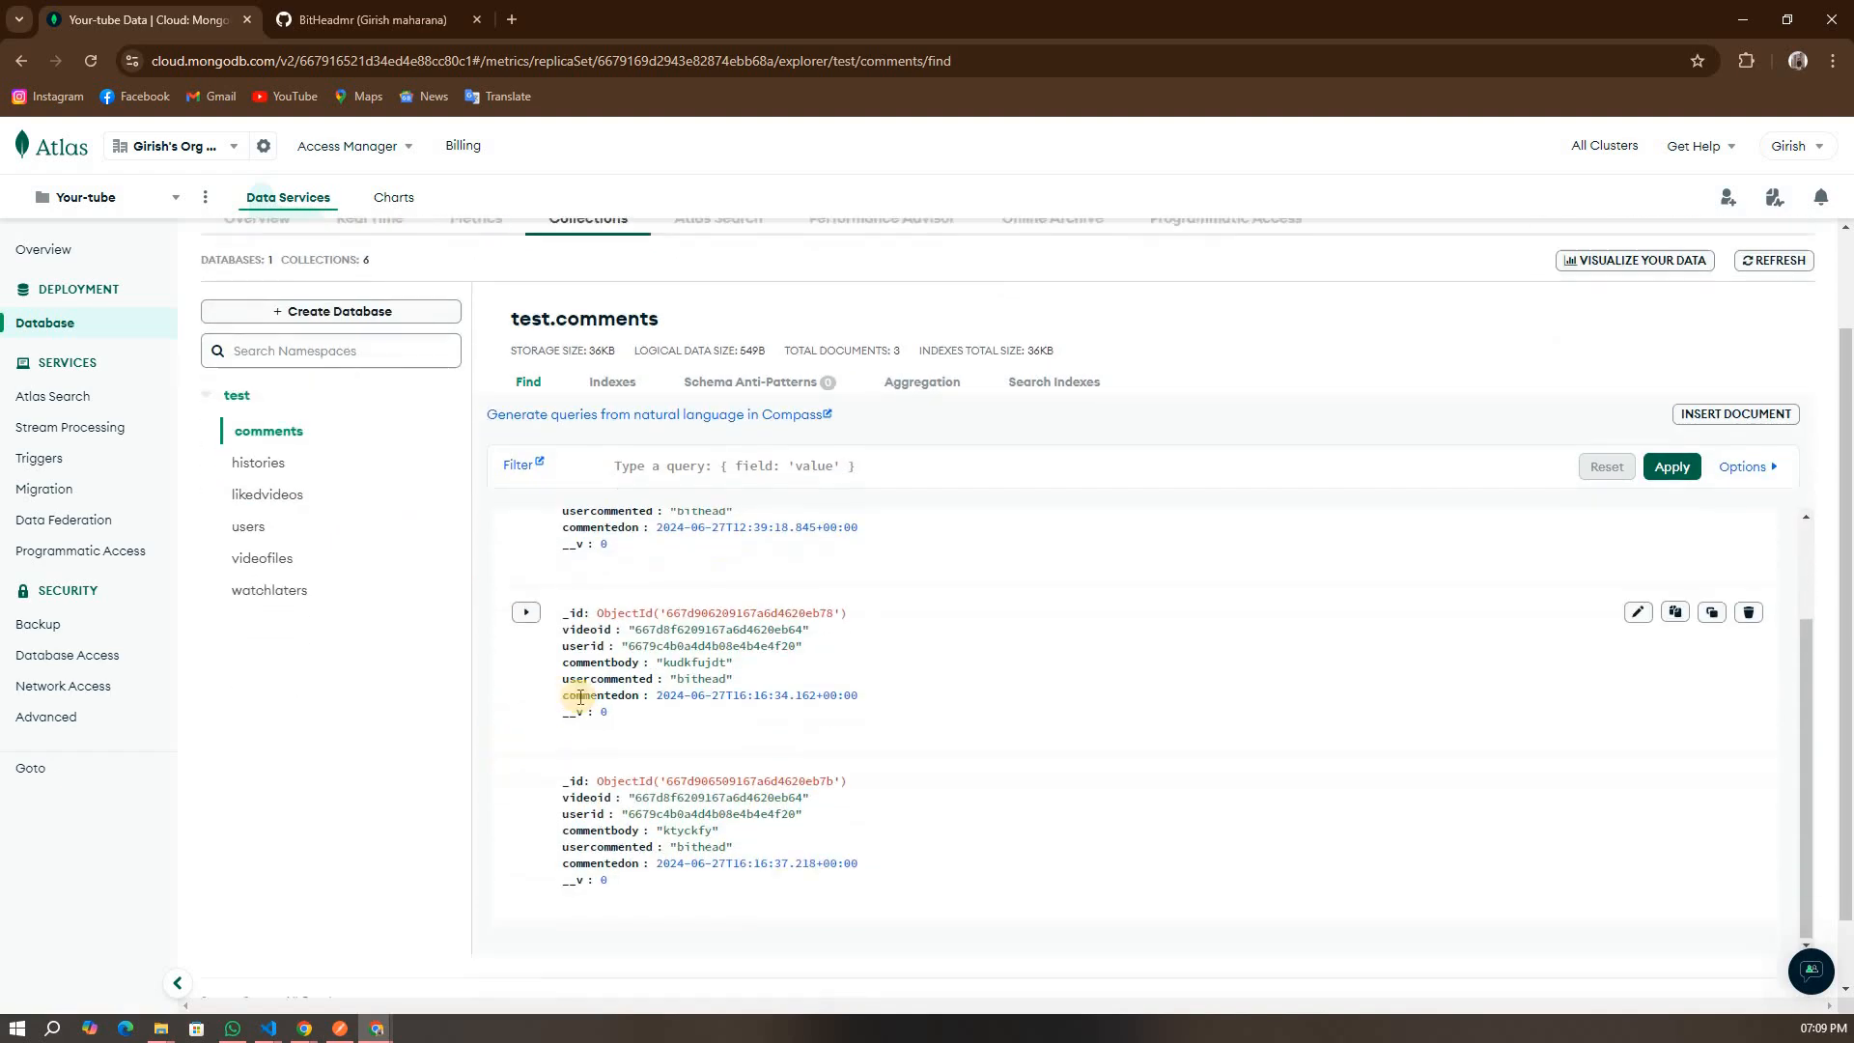
pyautogui.scroll(-1, 508, 758)
pyautogui.scroll(3, 507, 681)
pyautogui.click(249, 547)
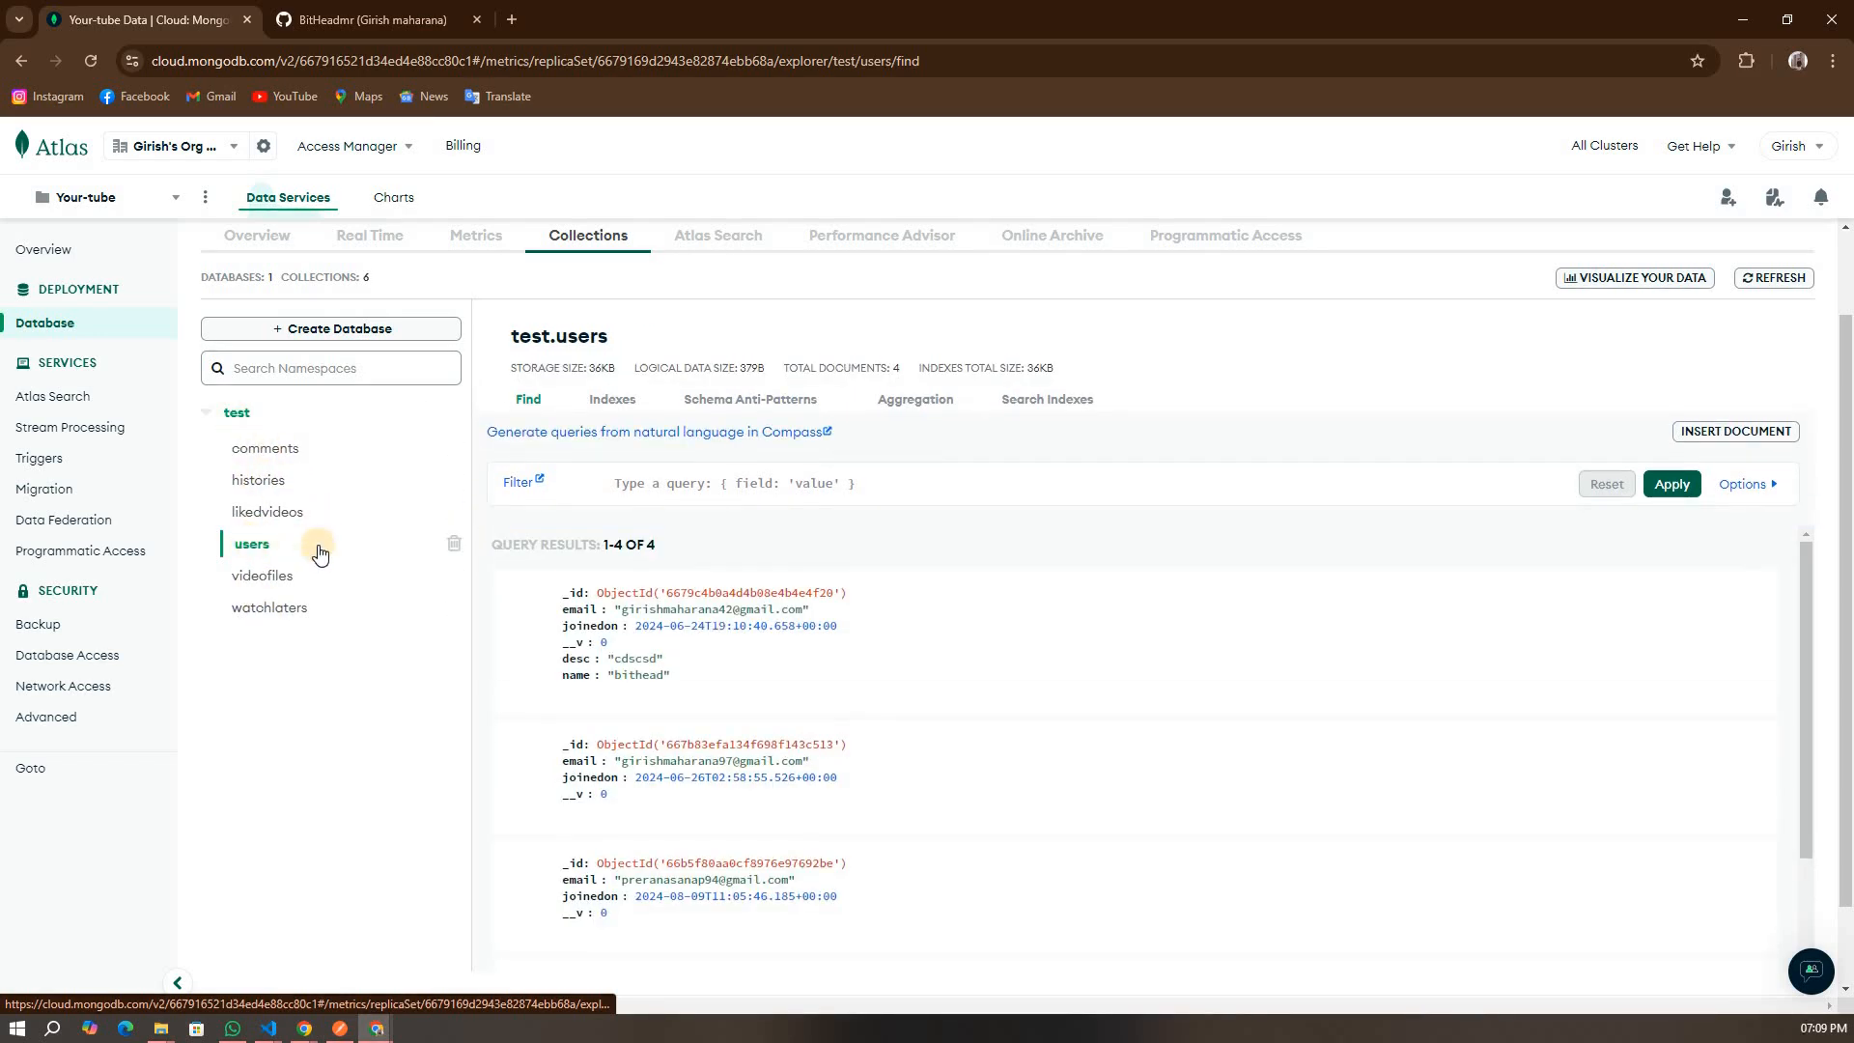
pyautogui.moveTo(695, 638)
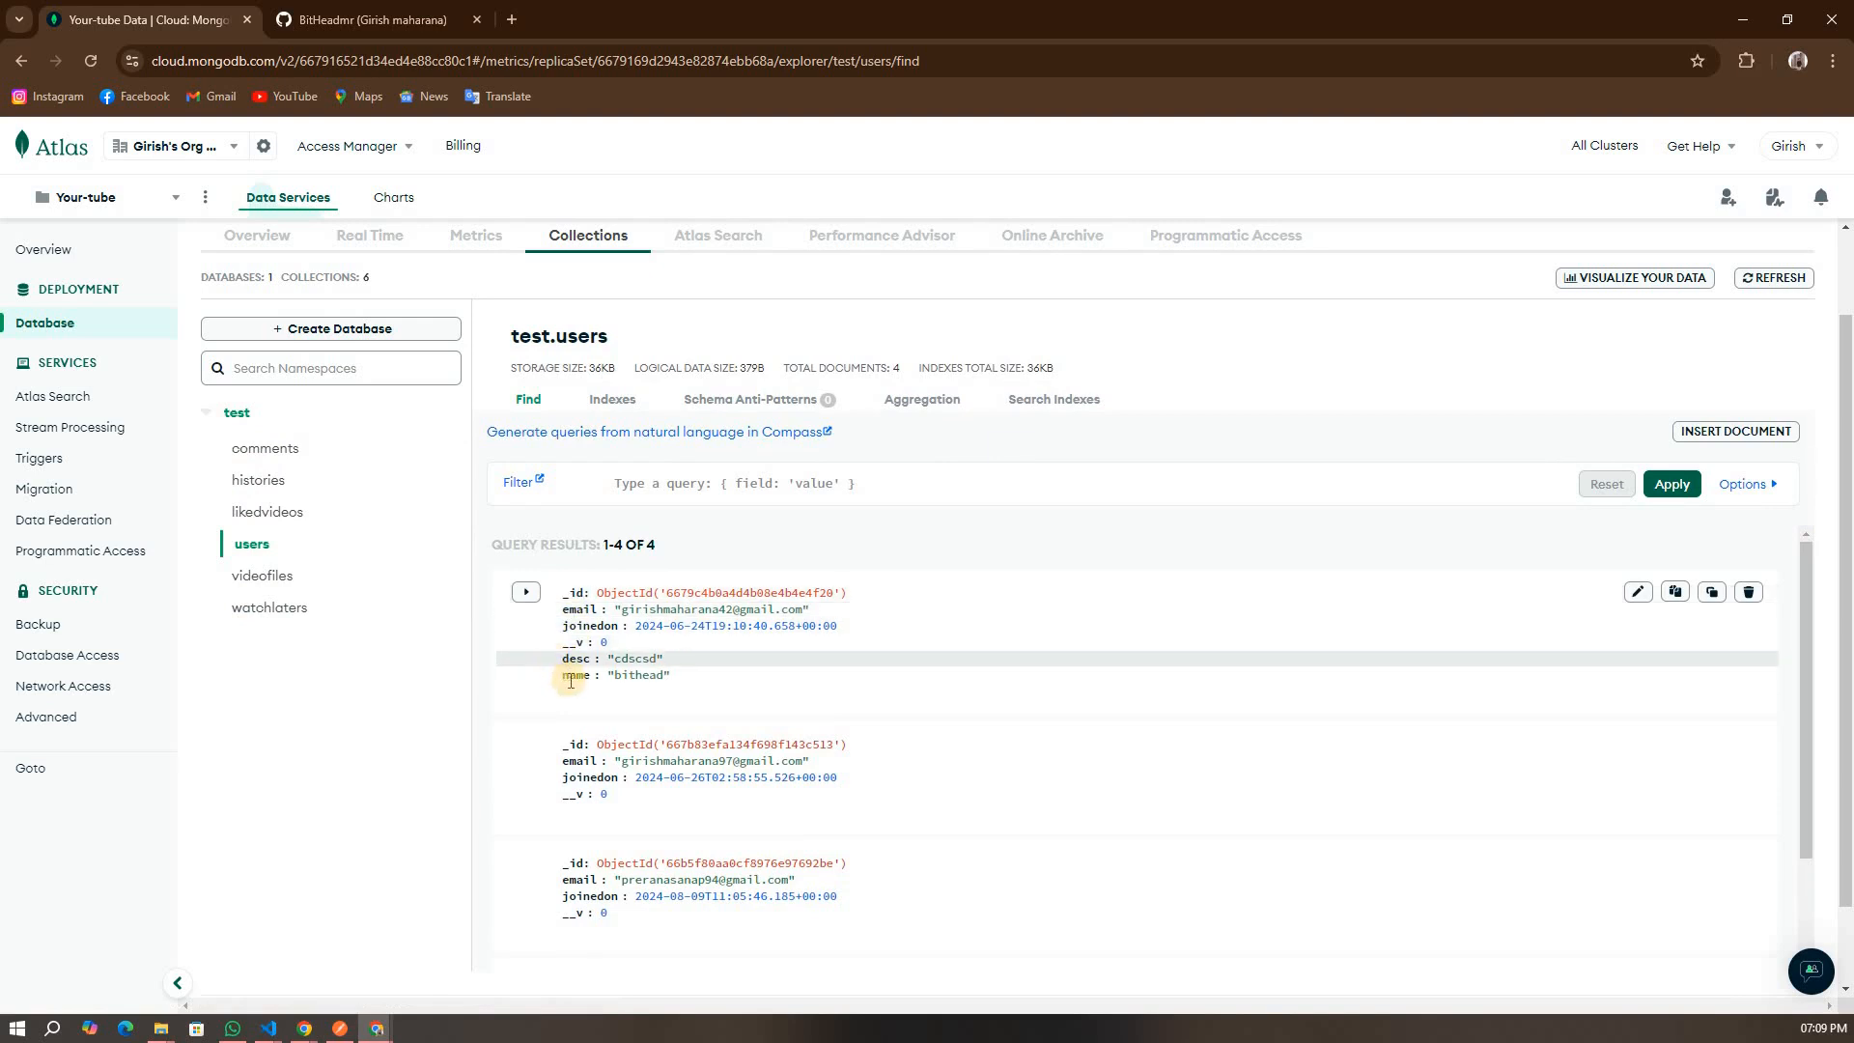
pyautogui.click(264, 576)
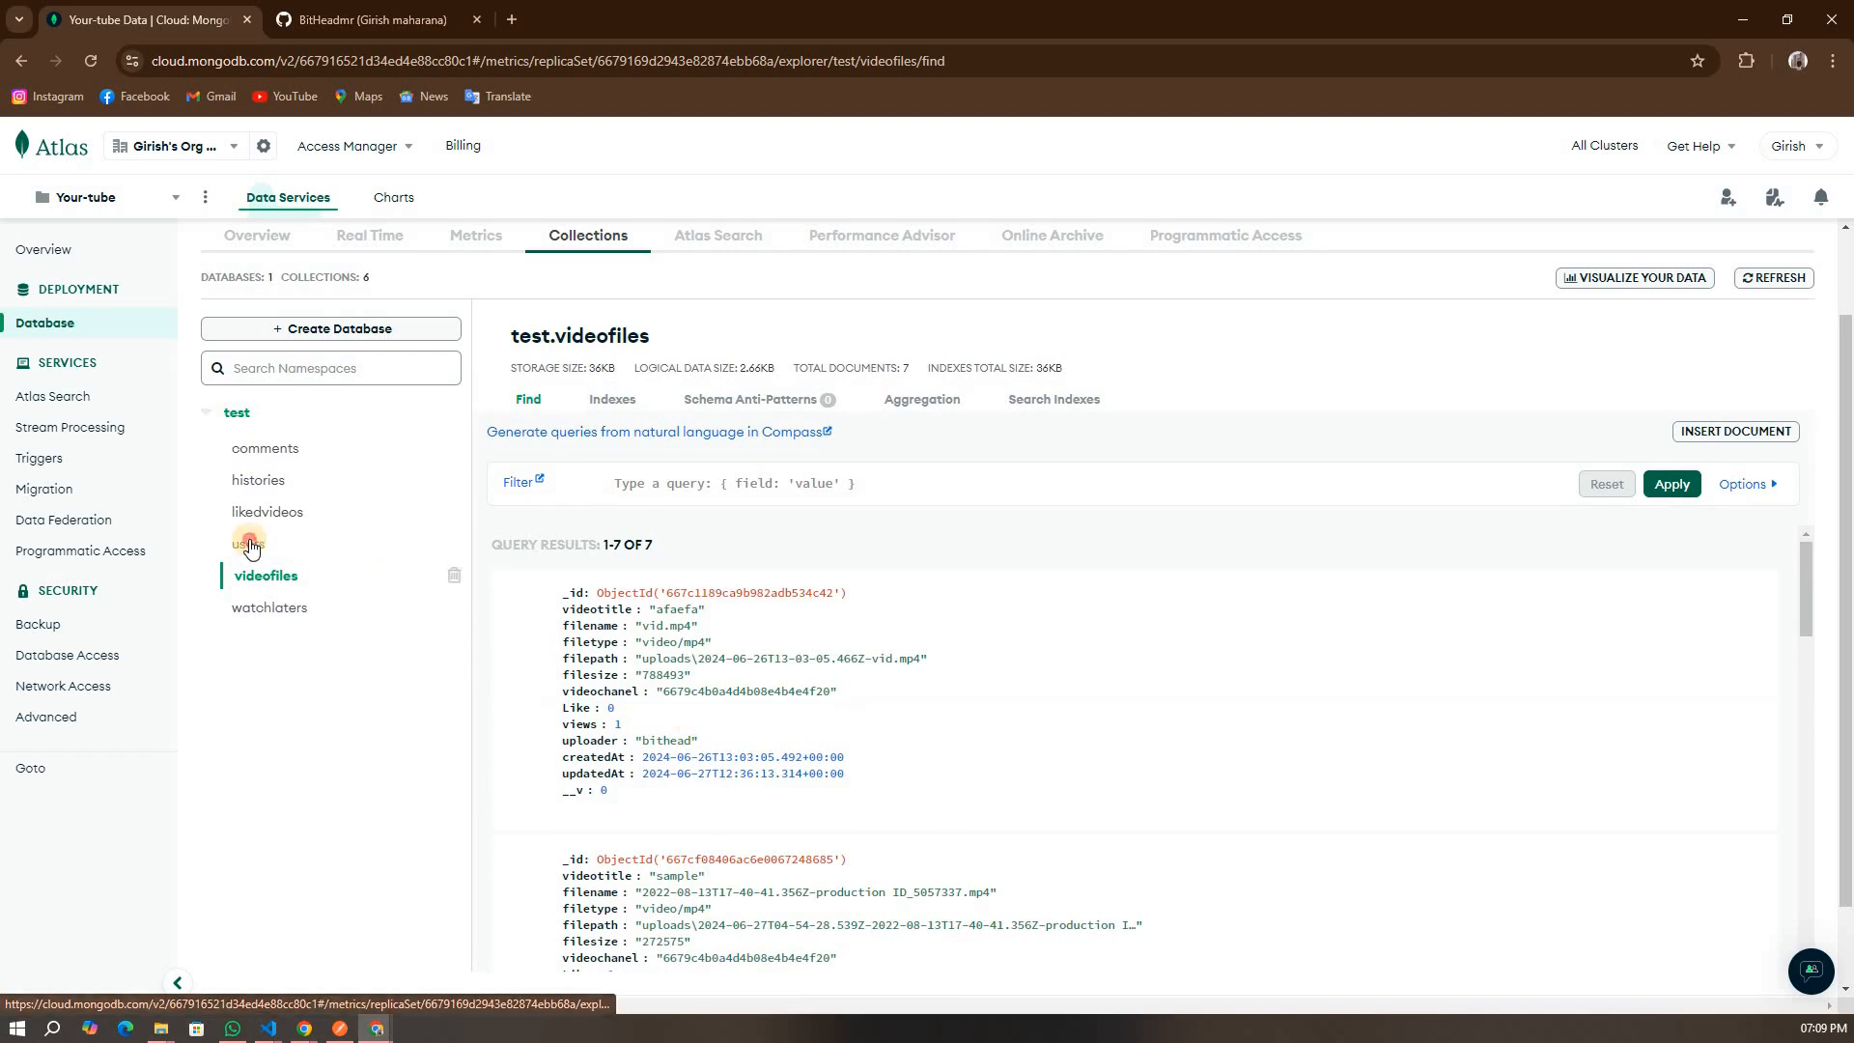
pyautogui.click(249, 543)
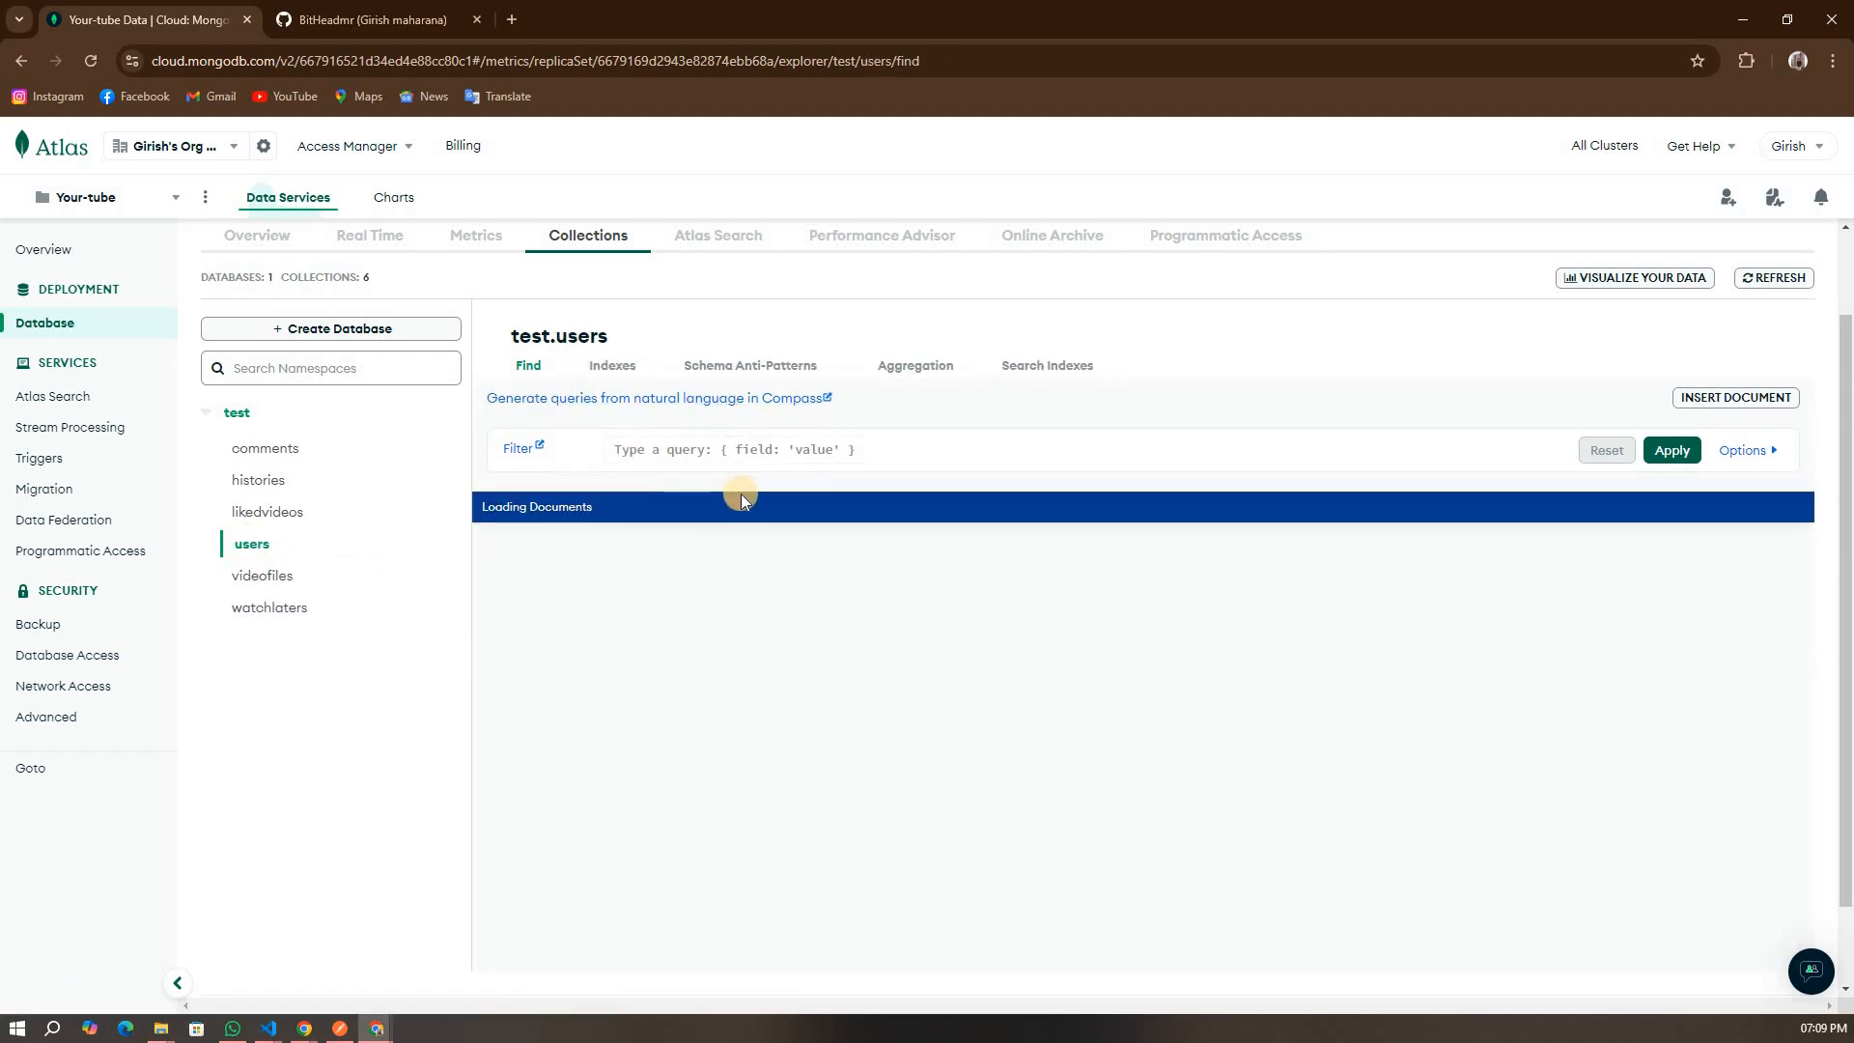
pyautogui.write('{')
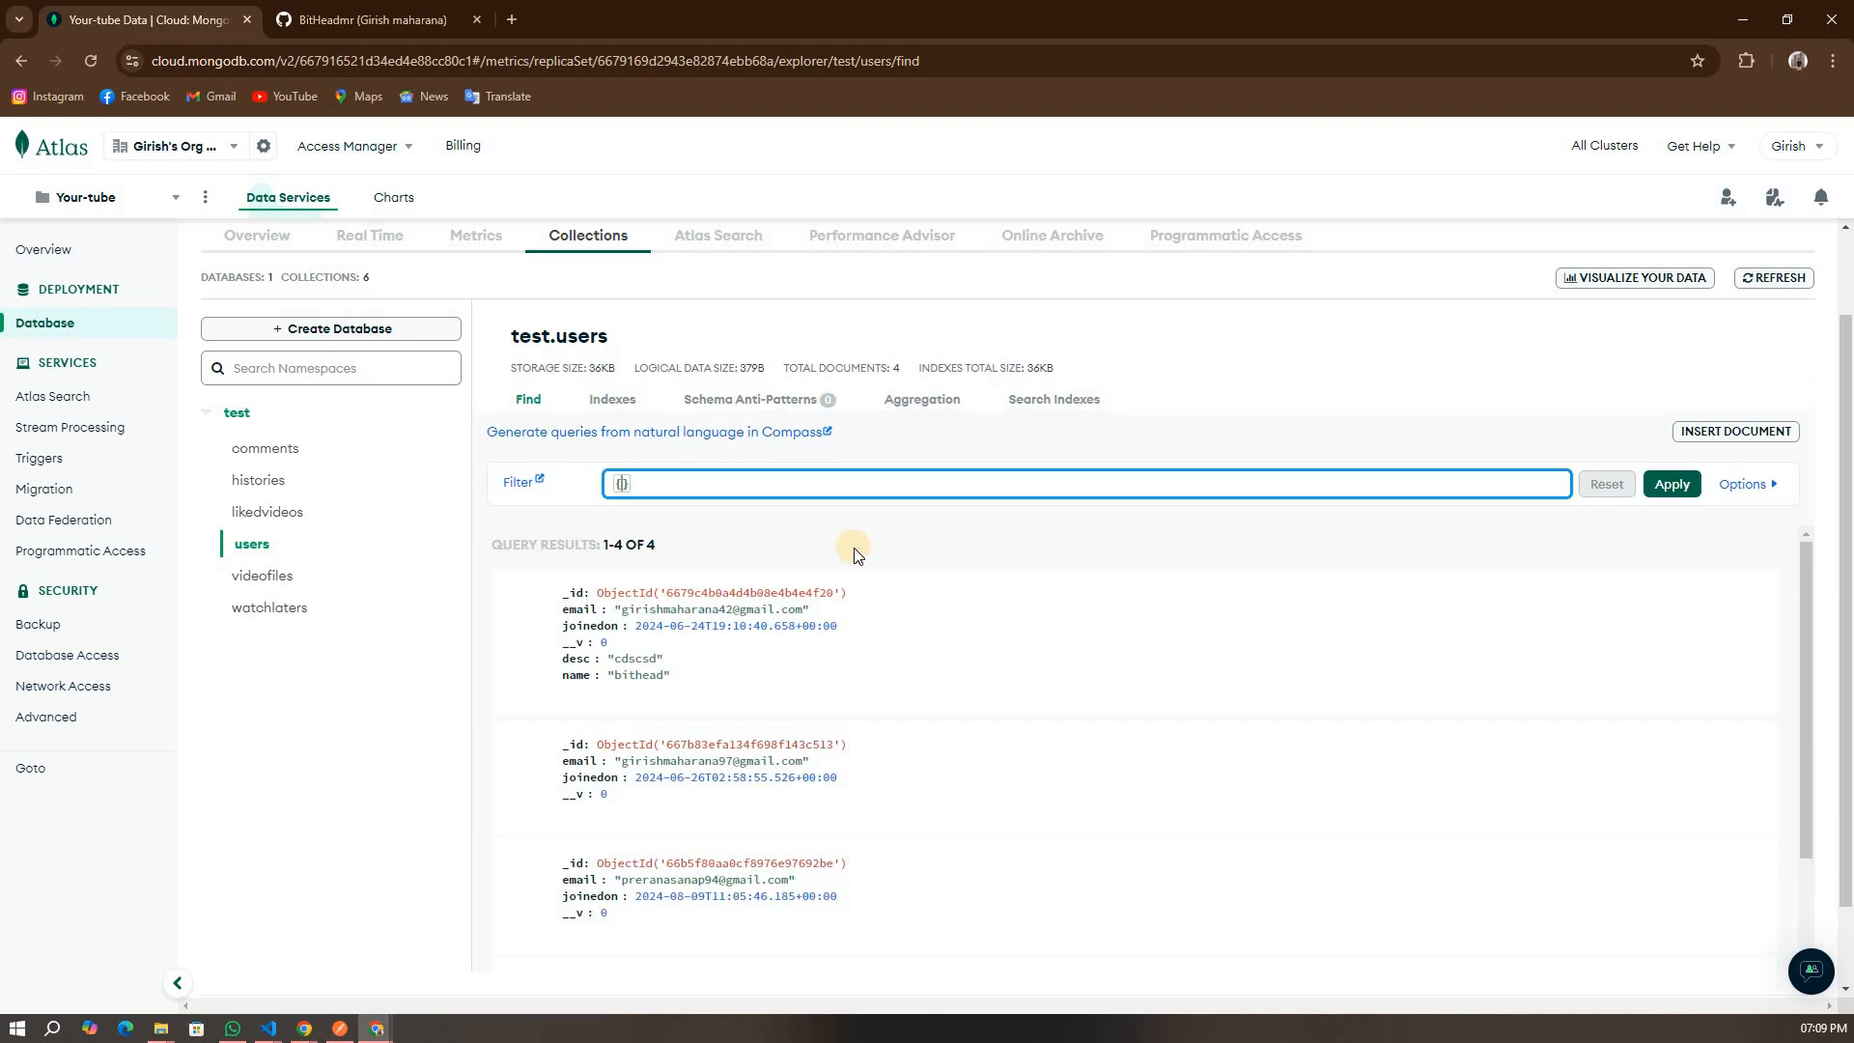
pyautogui.write('email')
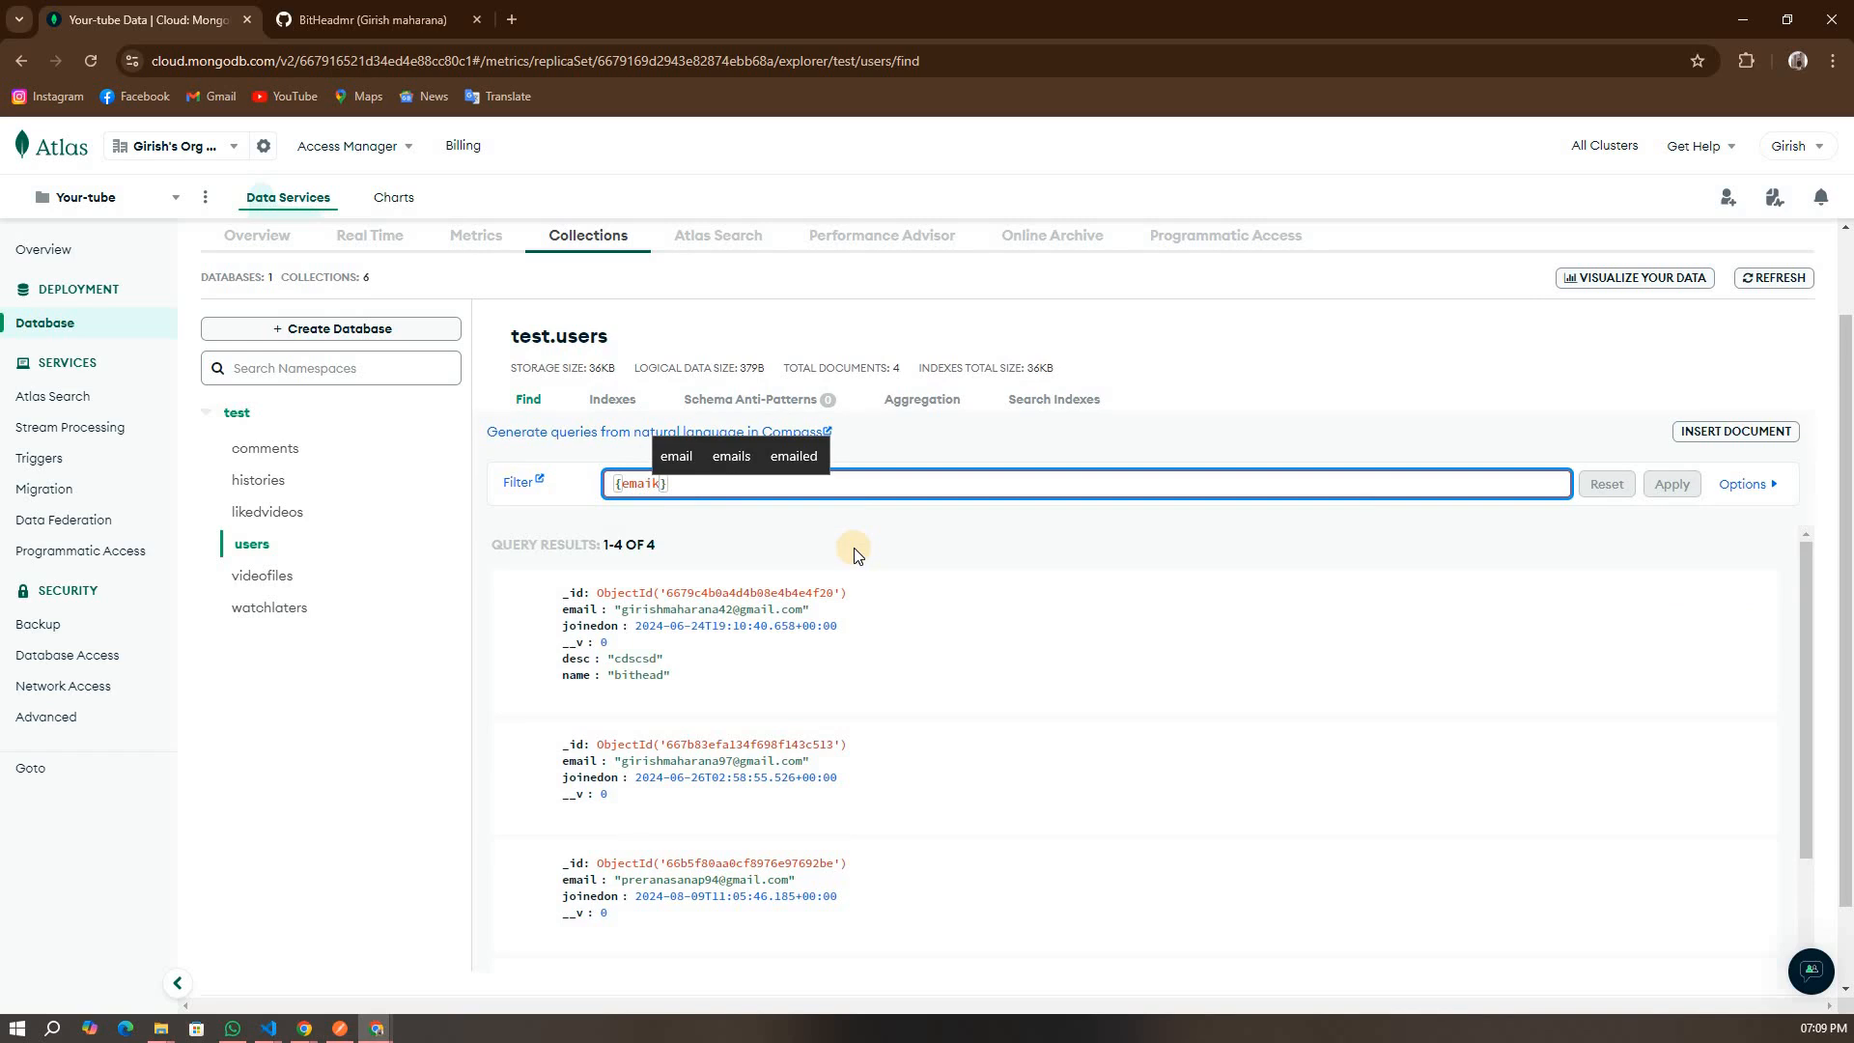
pyautogui.write(':')
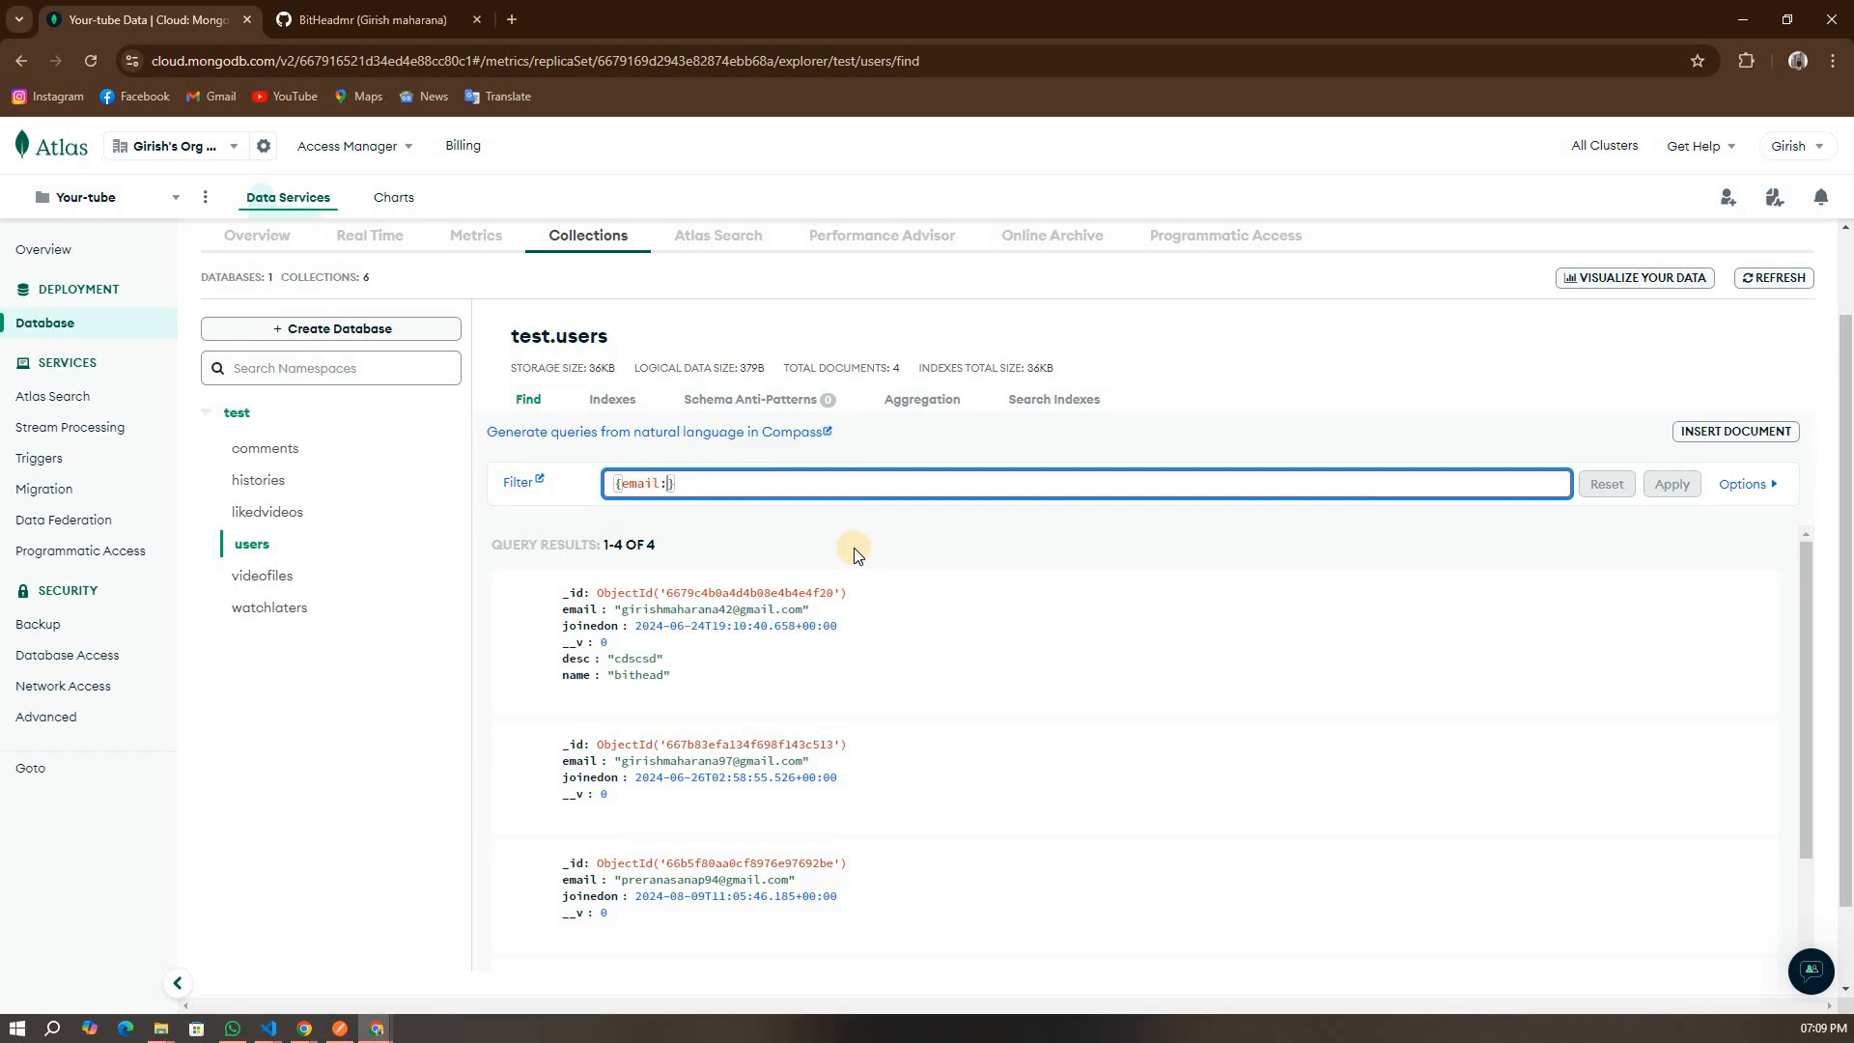
pyautogui.write('"')
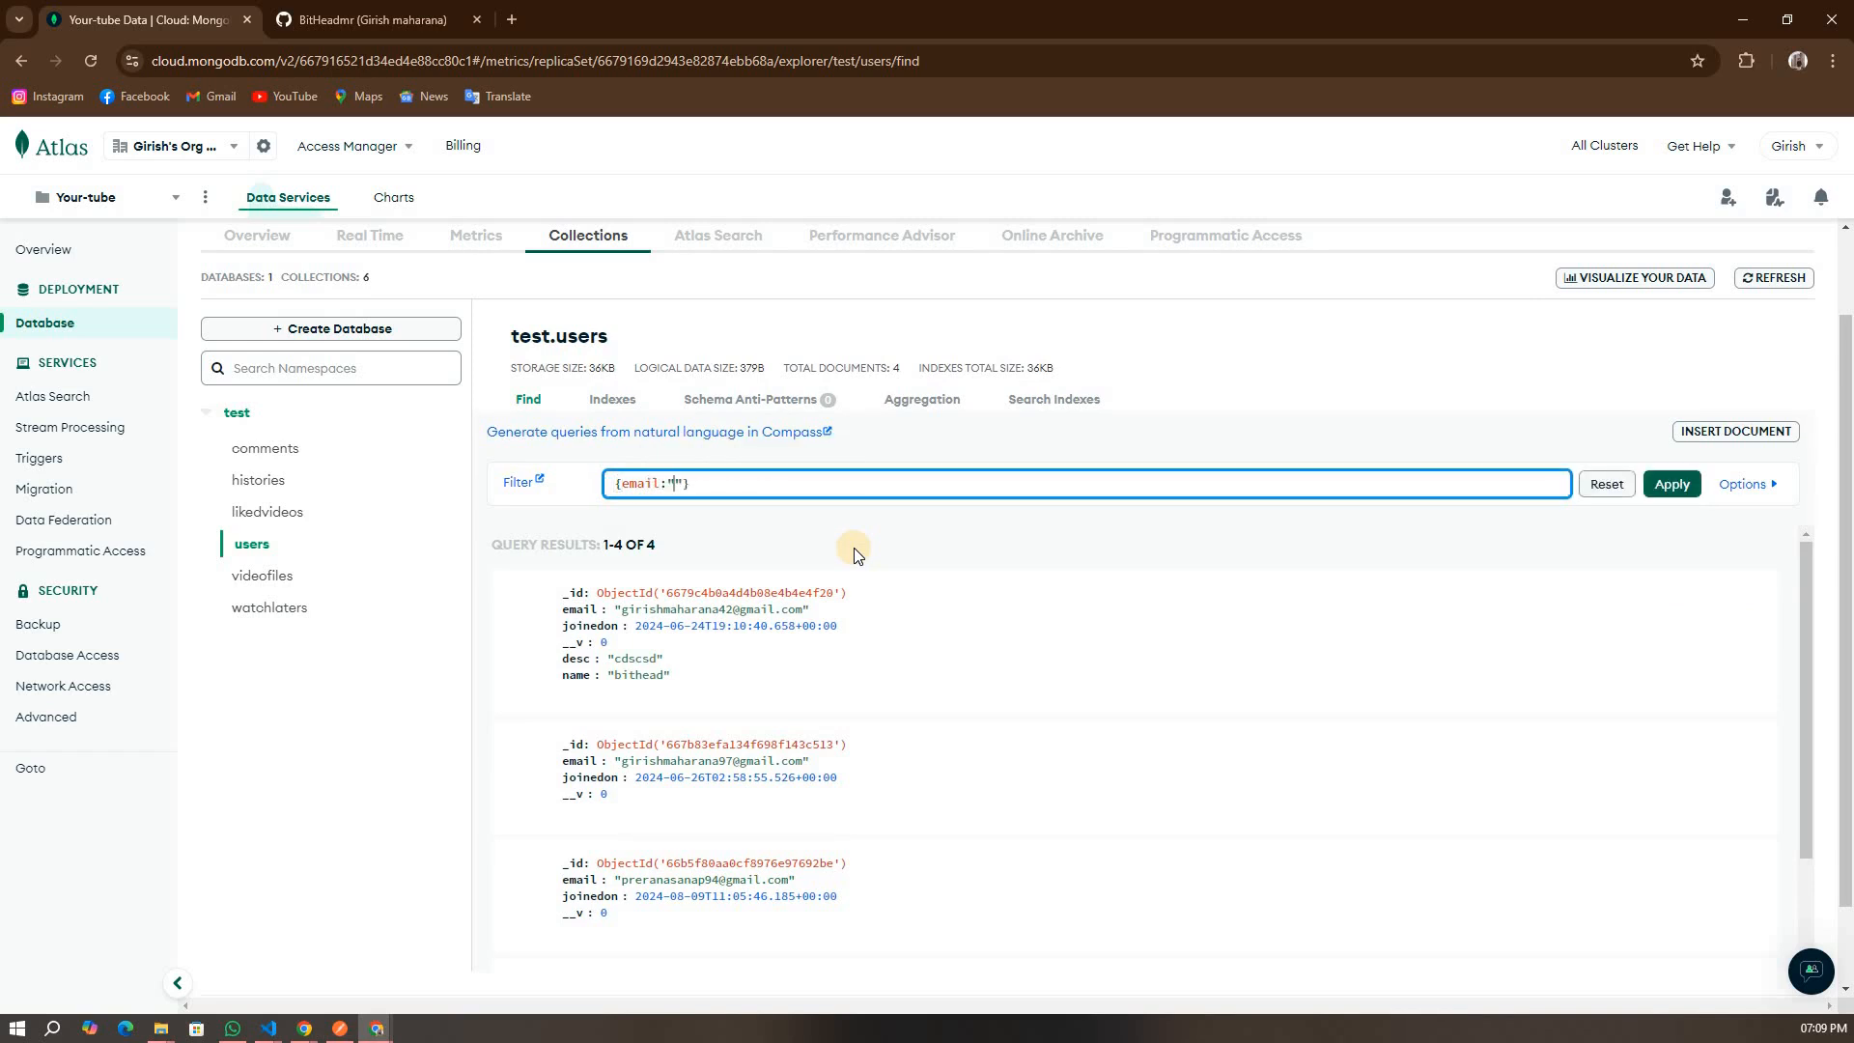
pyautogui.write('gir')
pyautogui.press('Down')
pyautogui.press('Return')
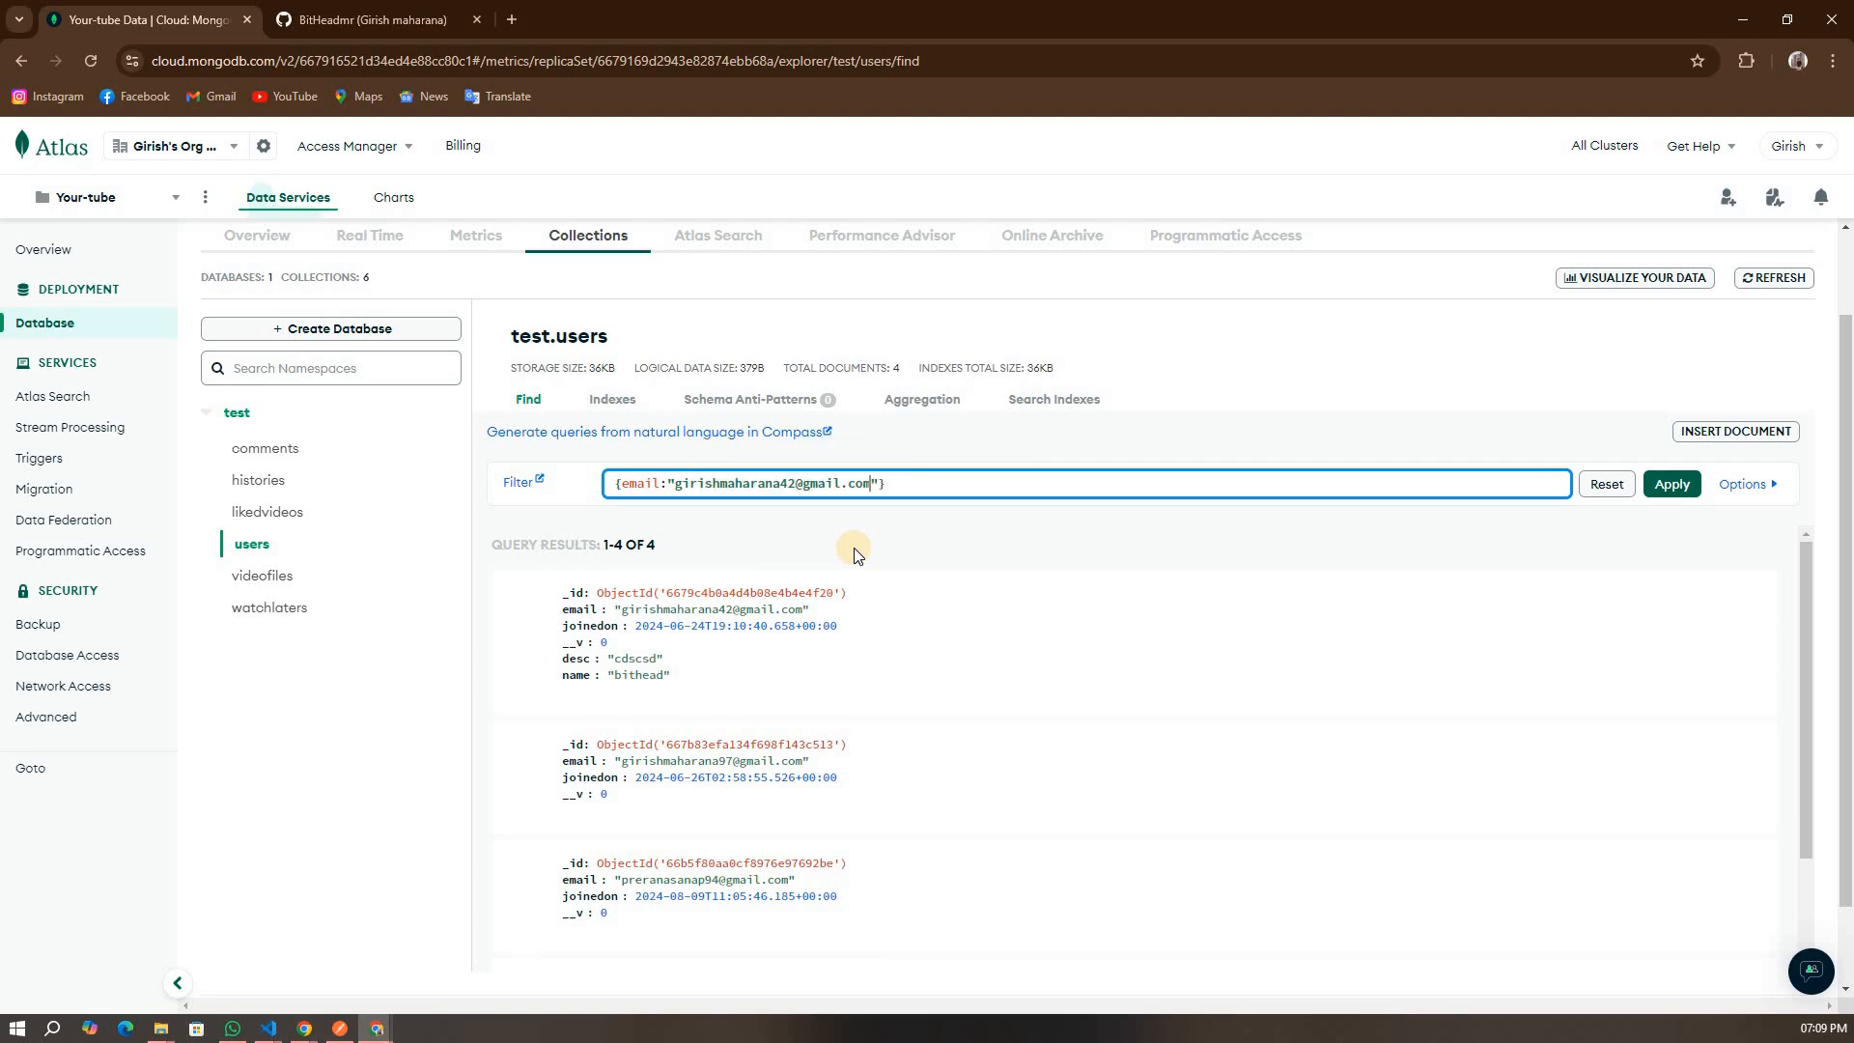
pyautogui.press('Return')
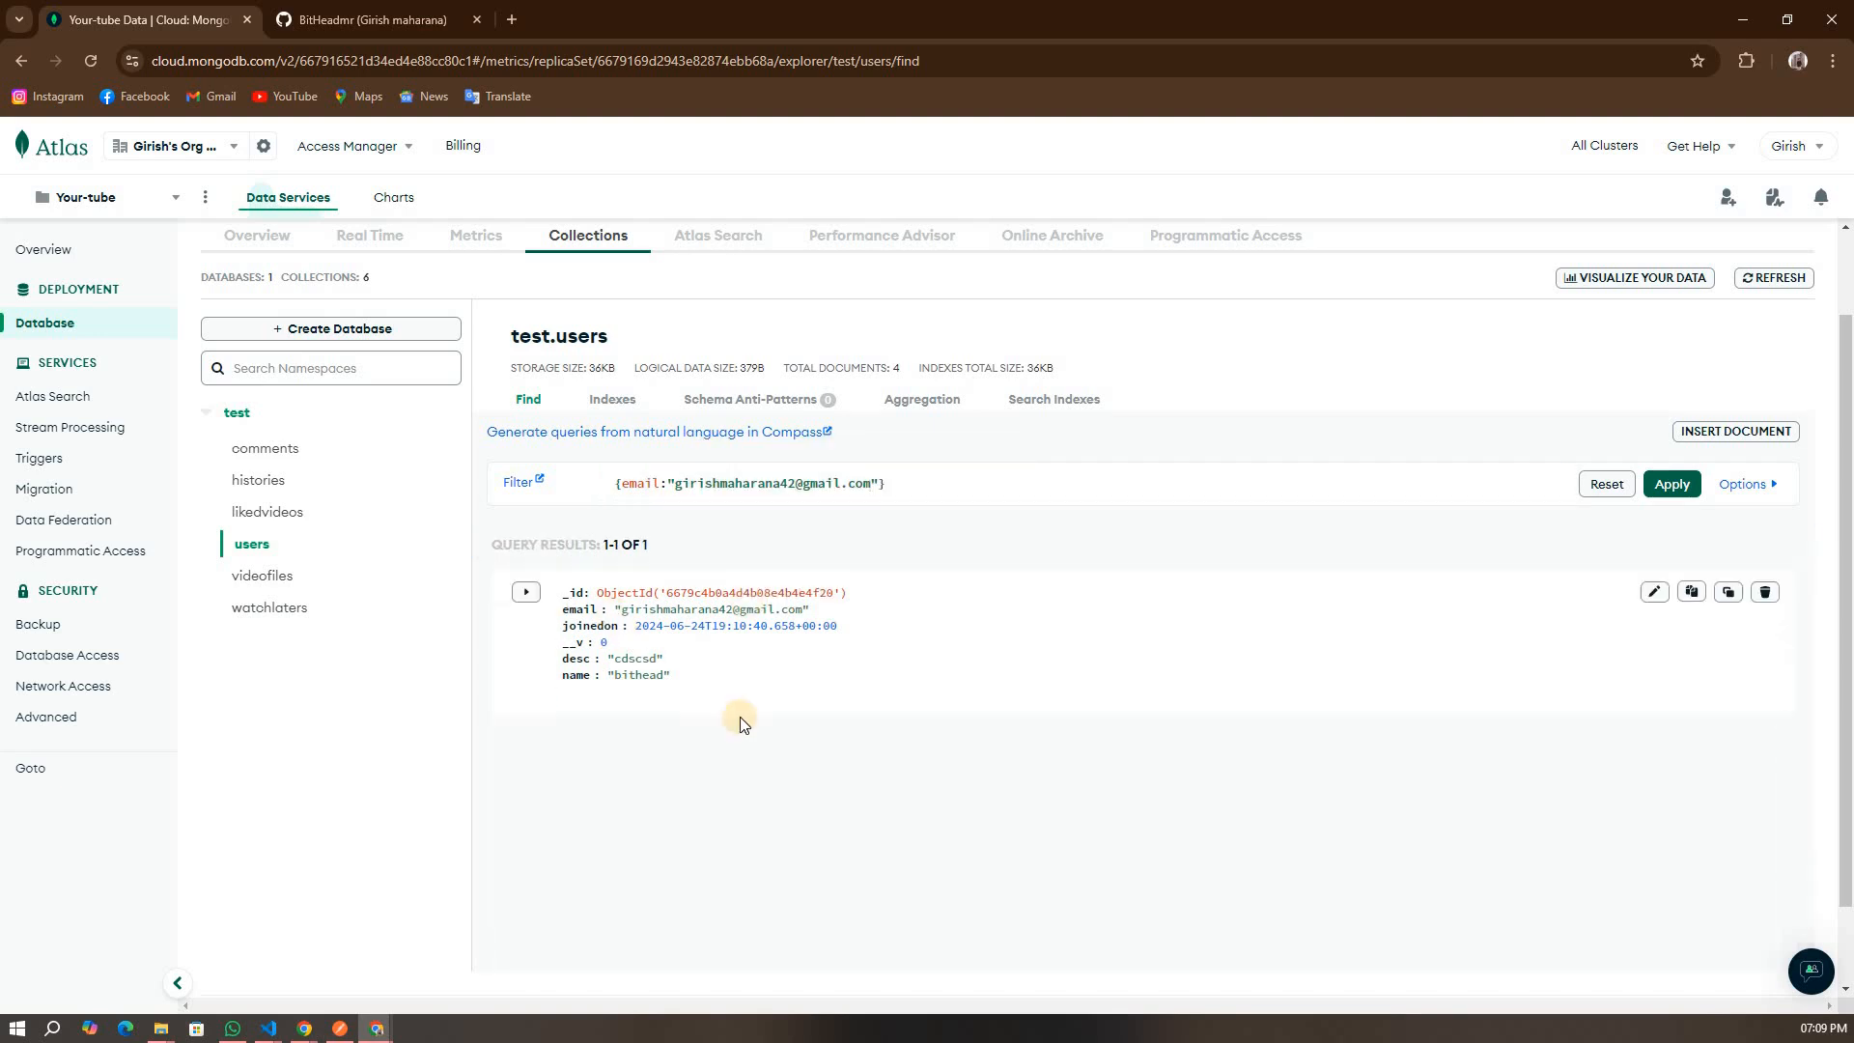
pyautogui.click(1658, 591)
# - Retype the desc value, keep its type as String, and update the document
pyautogui.click(653, 658)
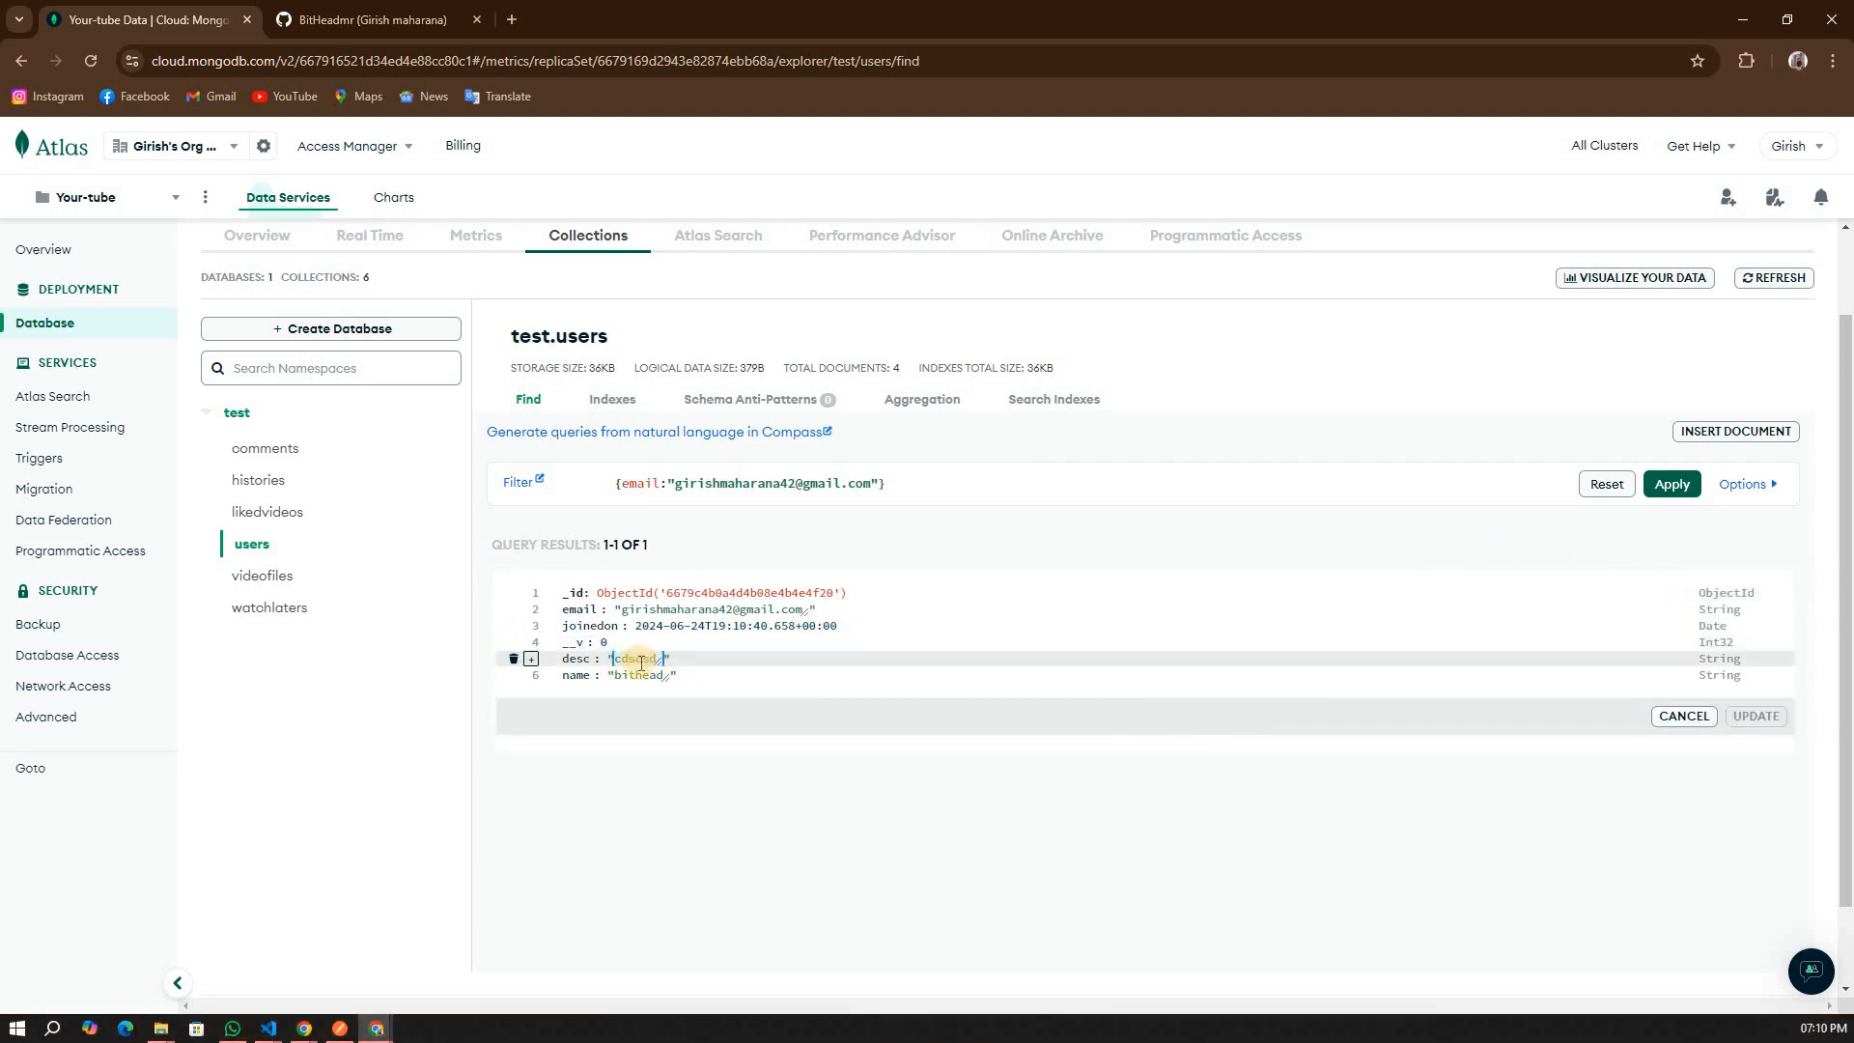
pyautogui.write('cderbgefvdercsd')
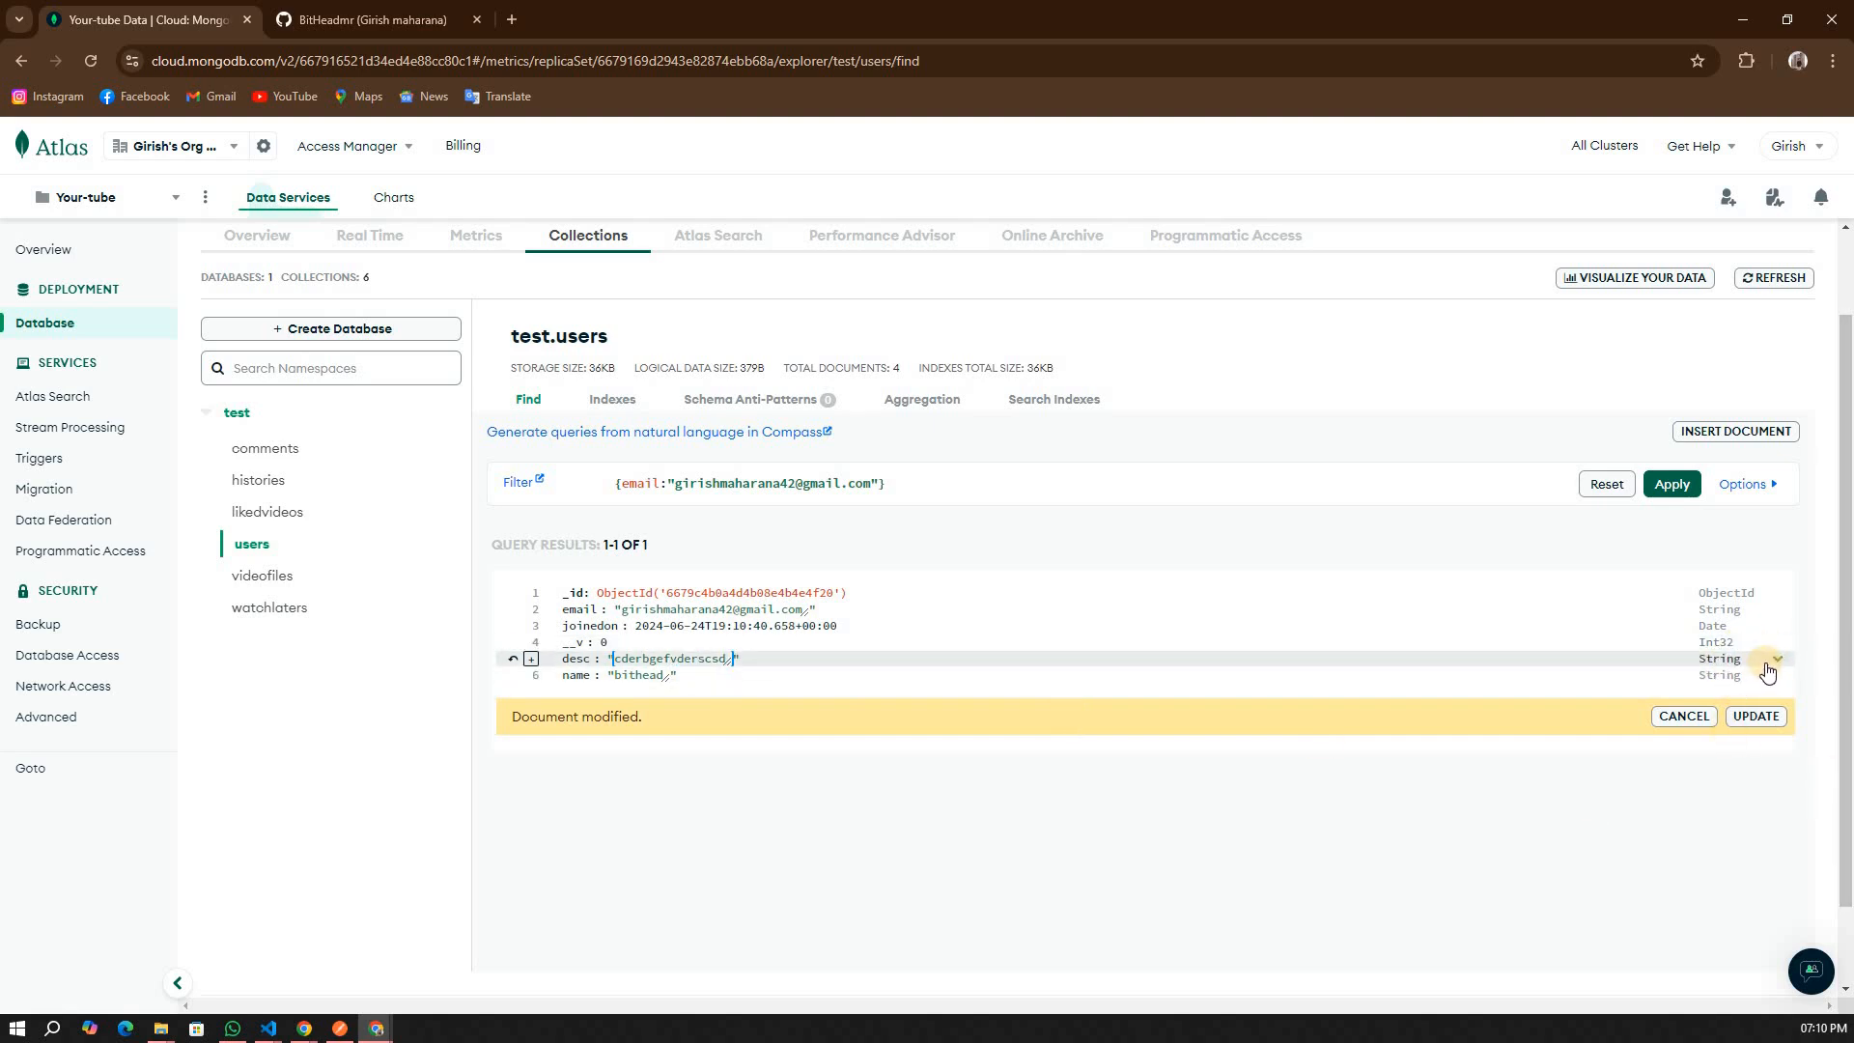
pyautogui.click(1776, 659)
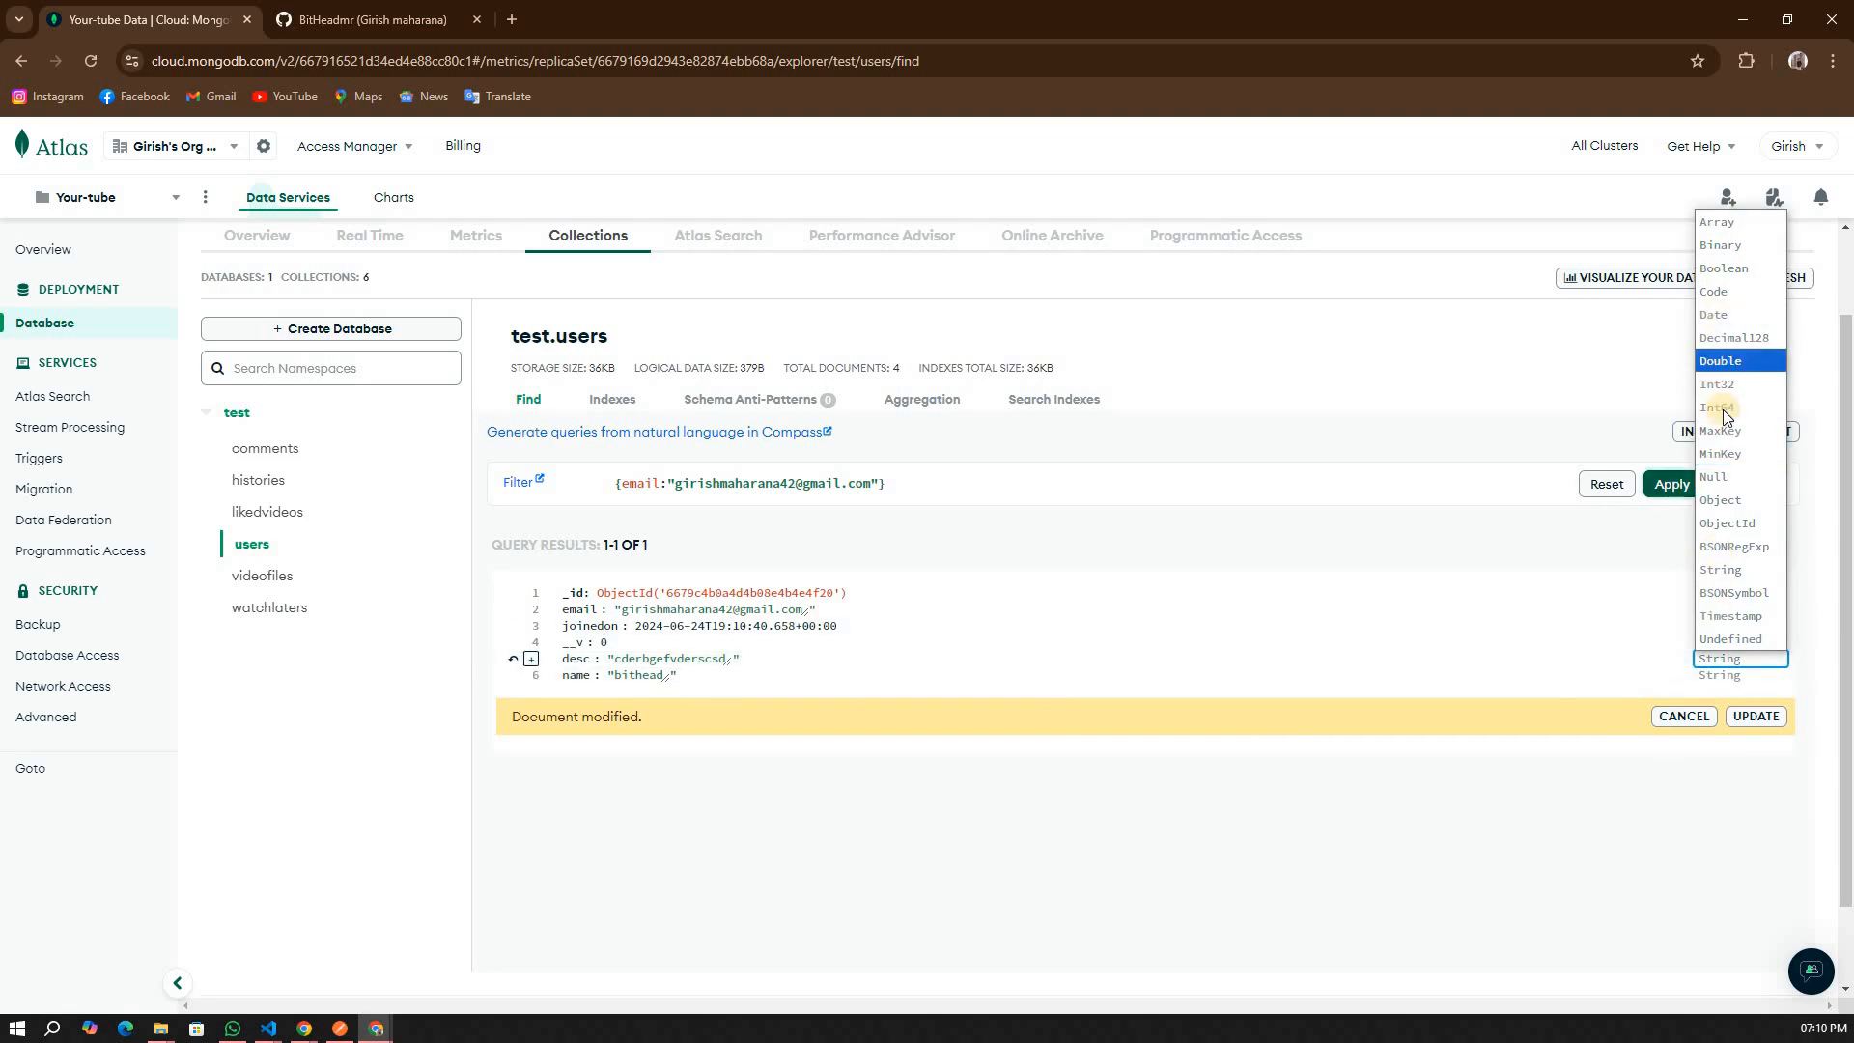
pyautogui.click(1738, 659)
pyautogui.click(1755, 716)
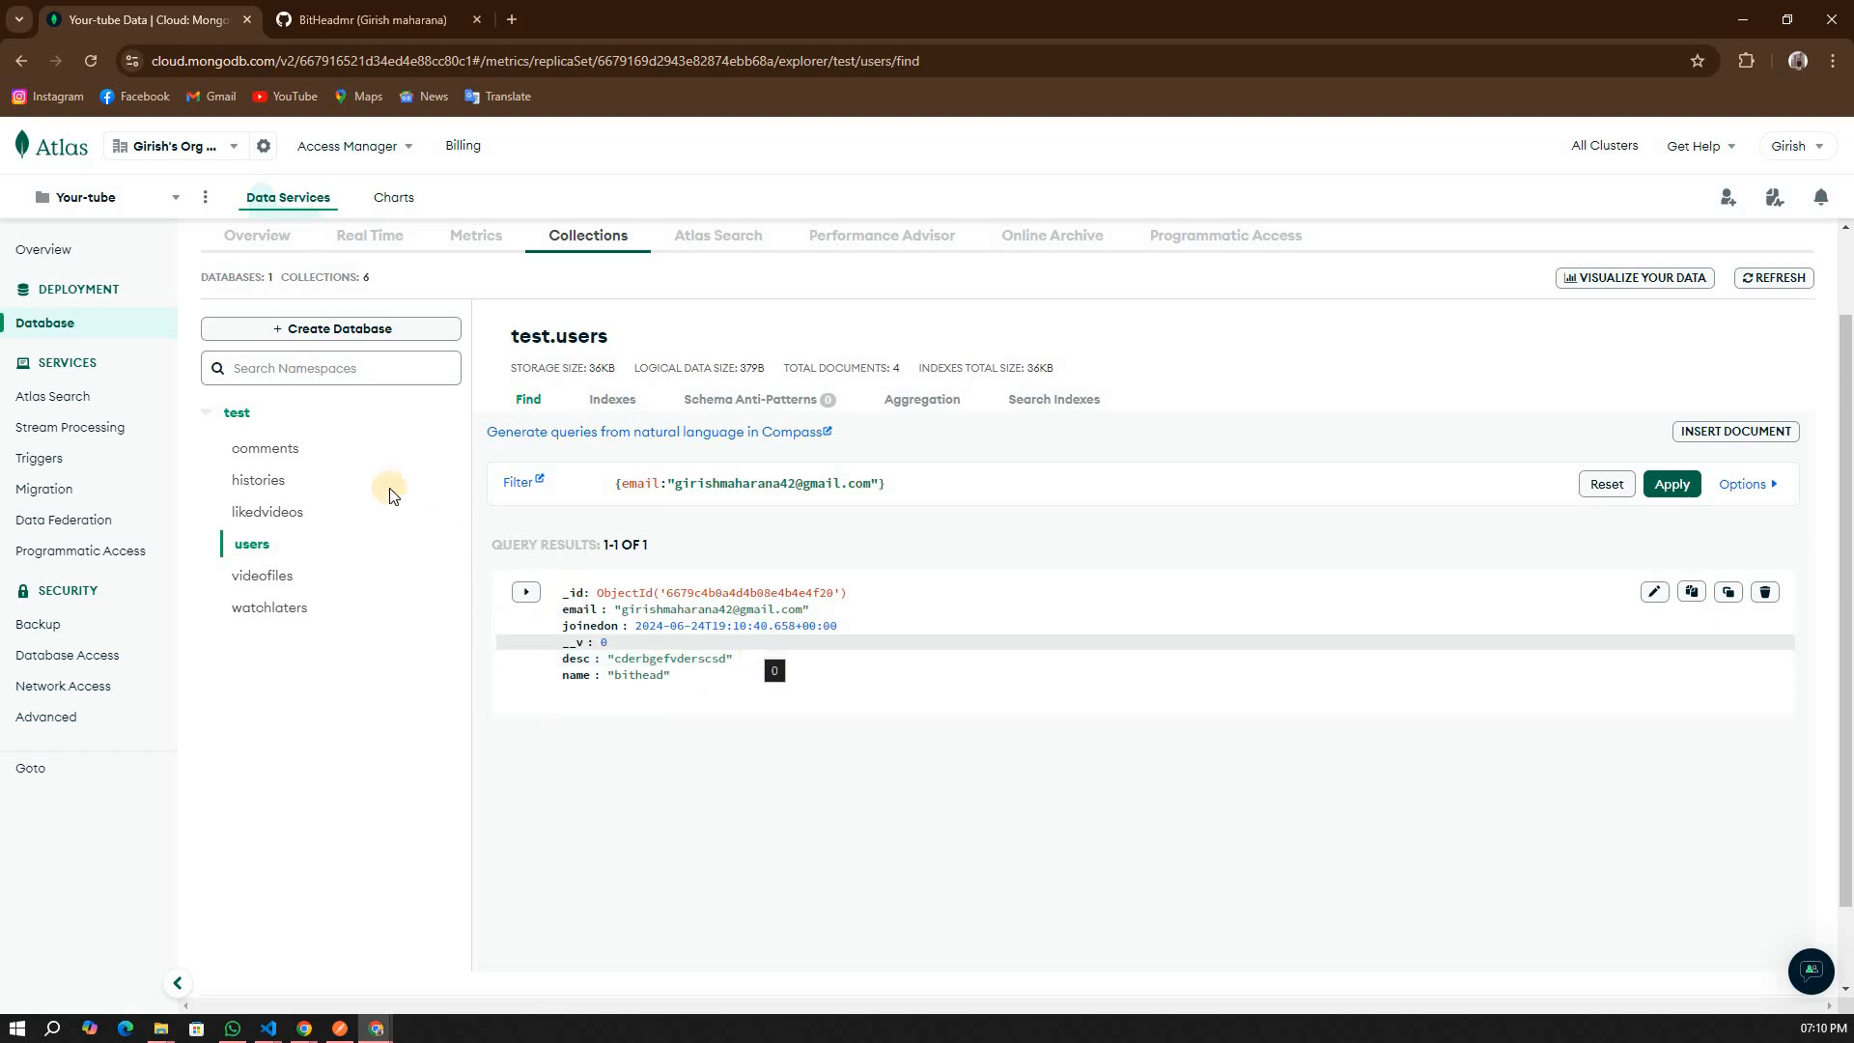
pyautogui.scroll(2, 322, 481)
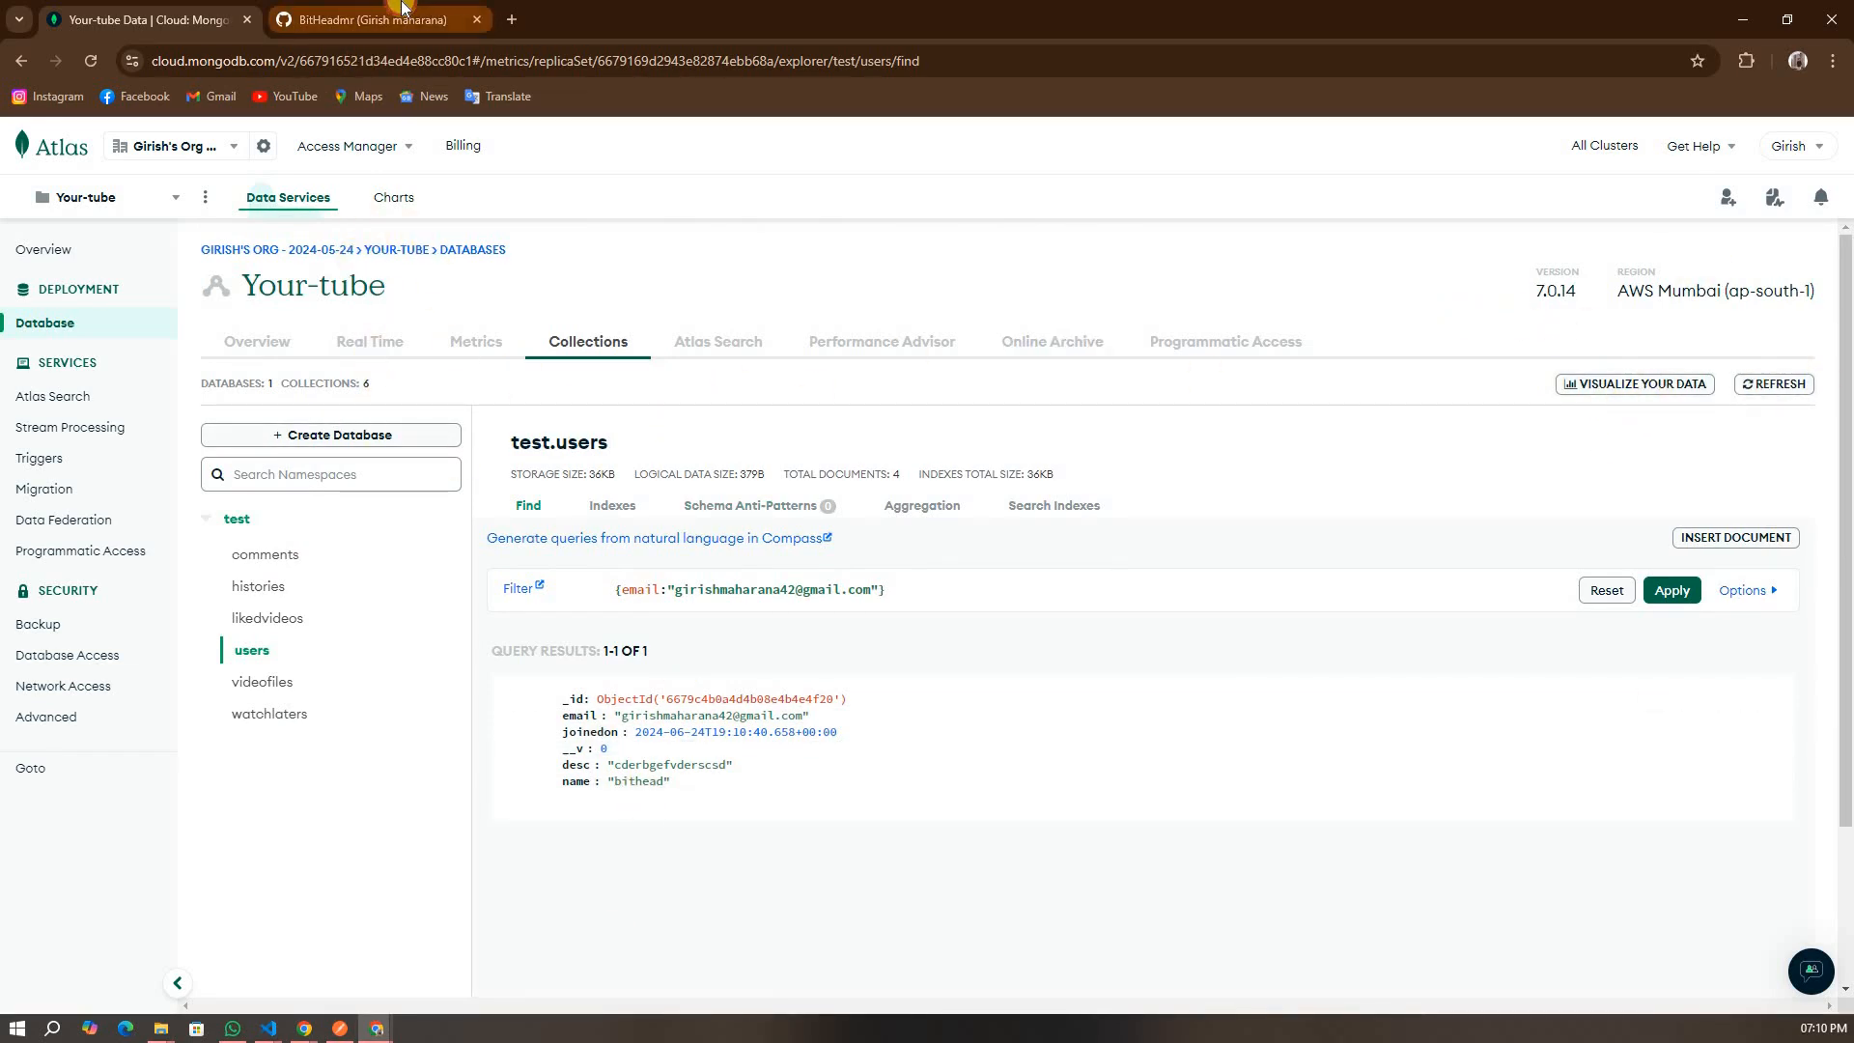
# - View Your_tube_clone's Server/index.js on GitHub, check DB_URL references, and return to Atlas
pyautogui.click(363, 18)
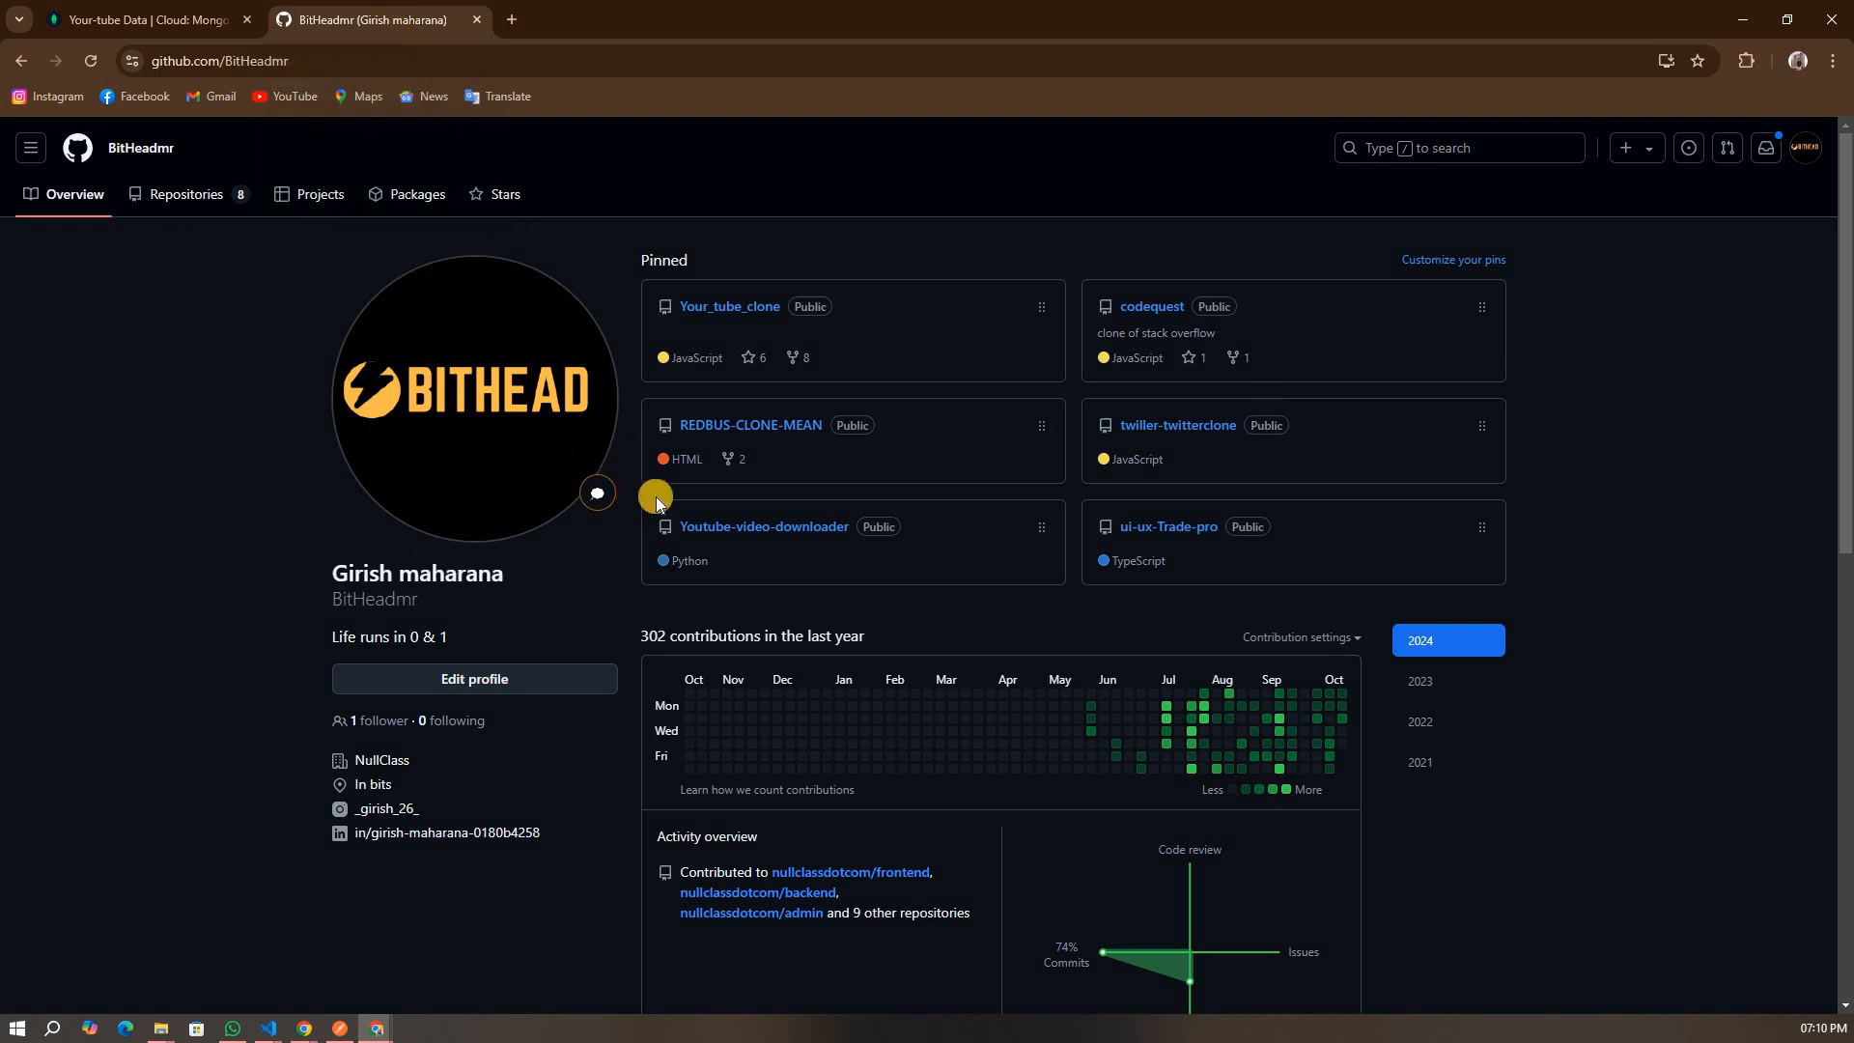
pyautogui.click(723, 312)
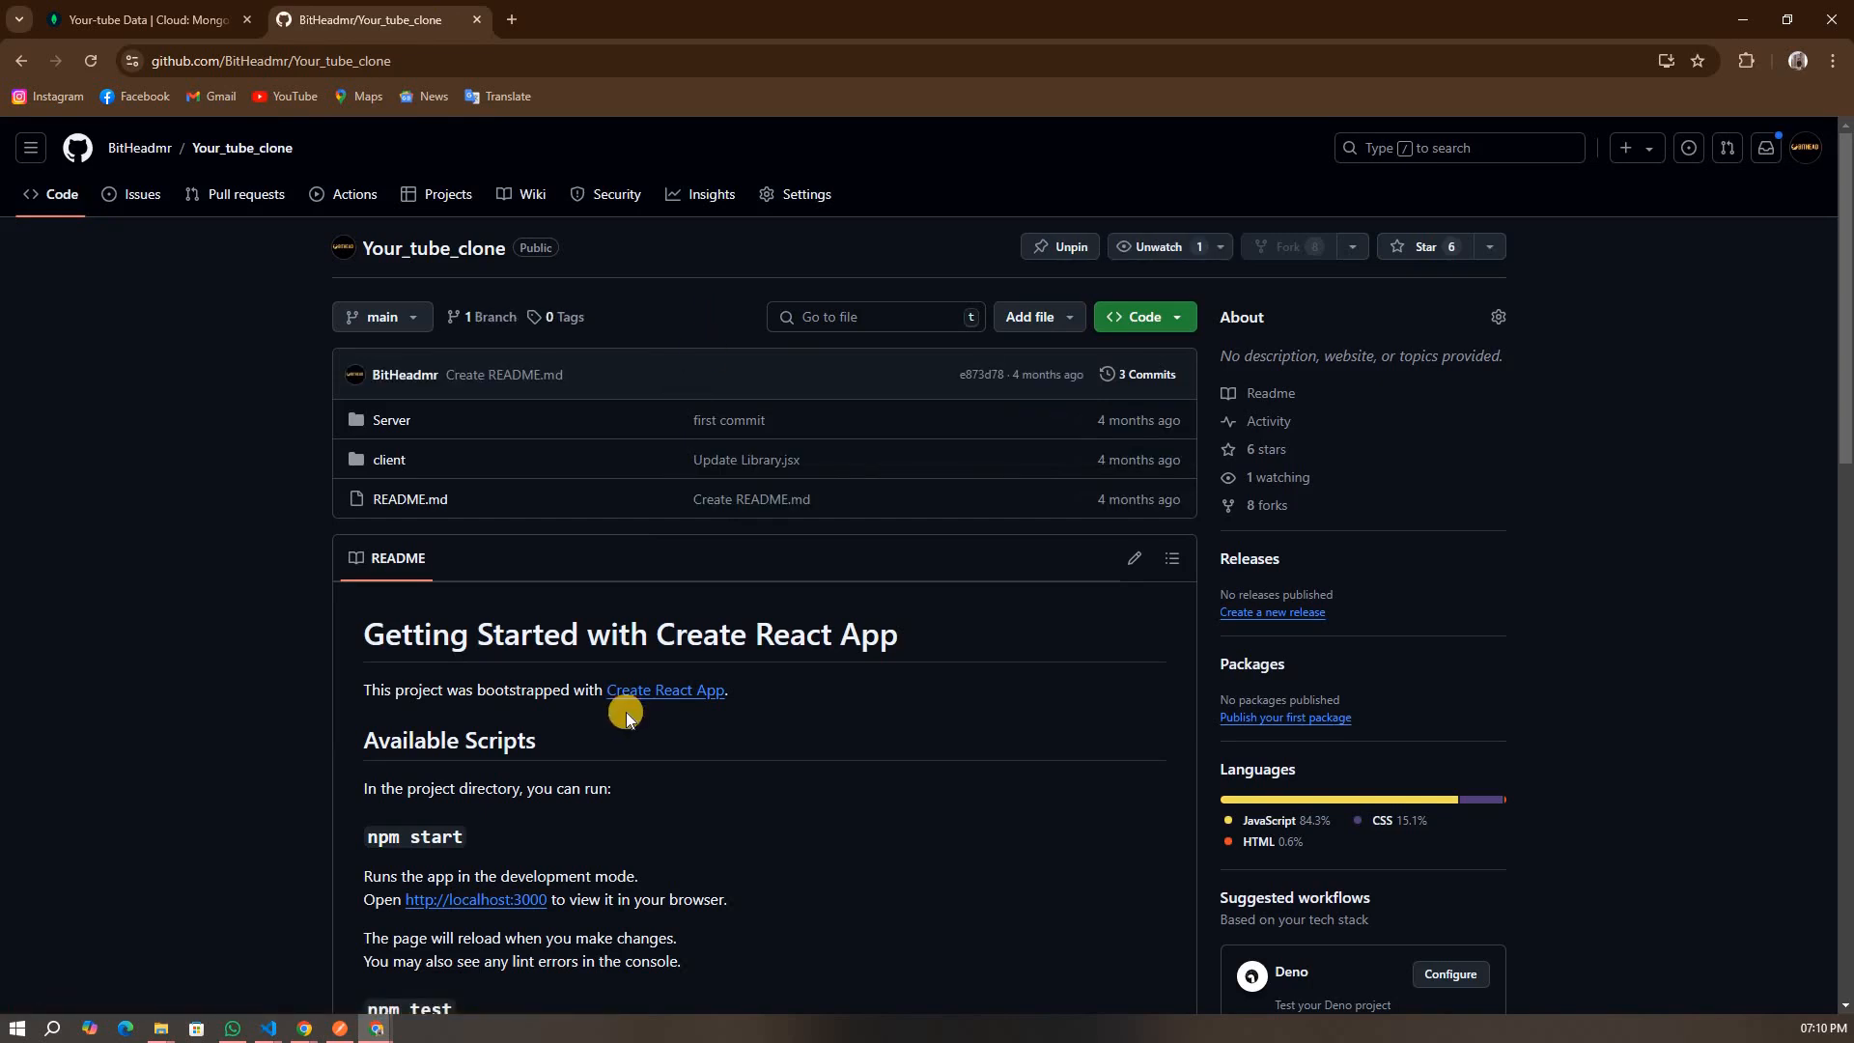
pyautogui.click(392, 422)
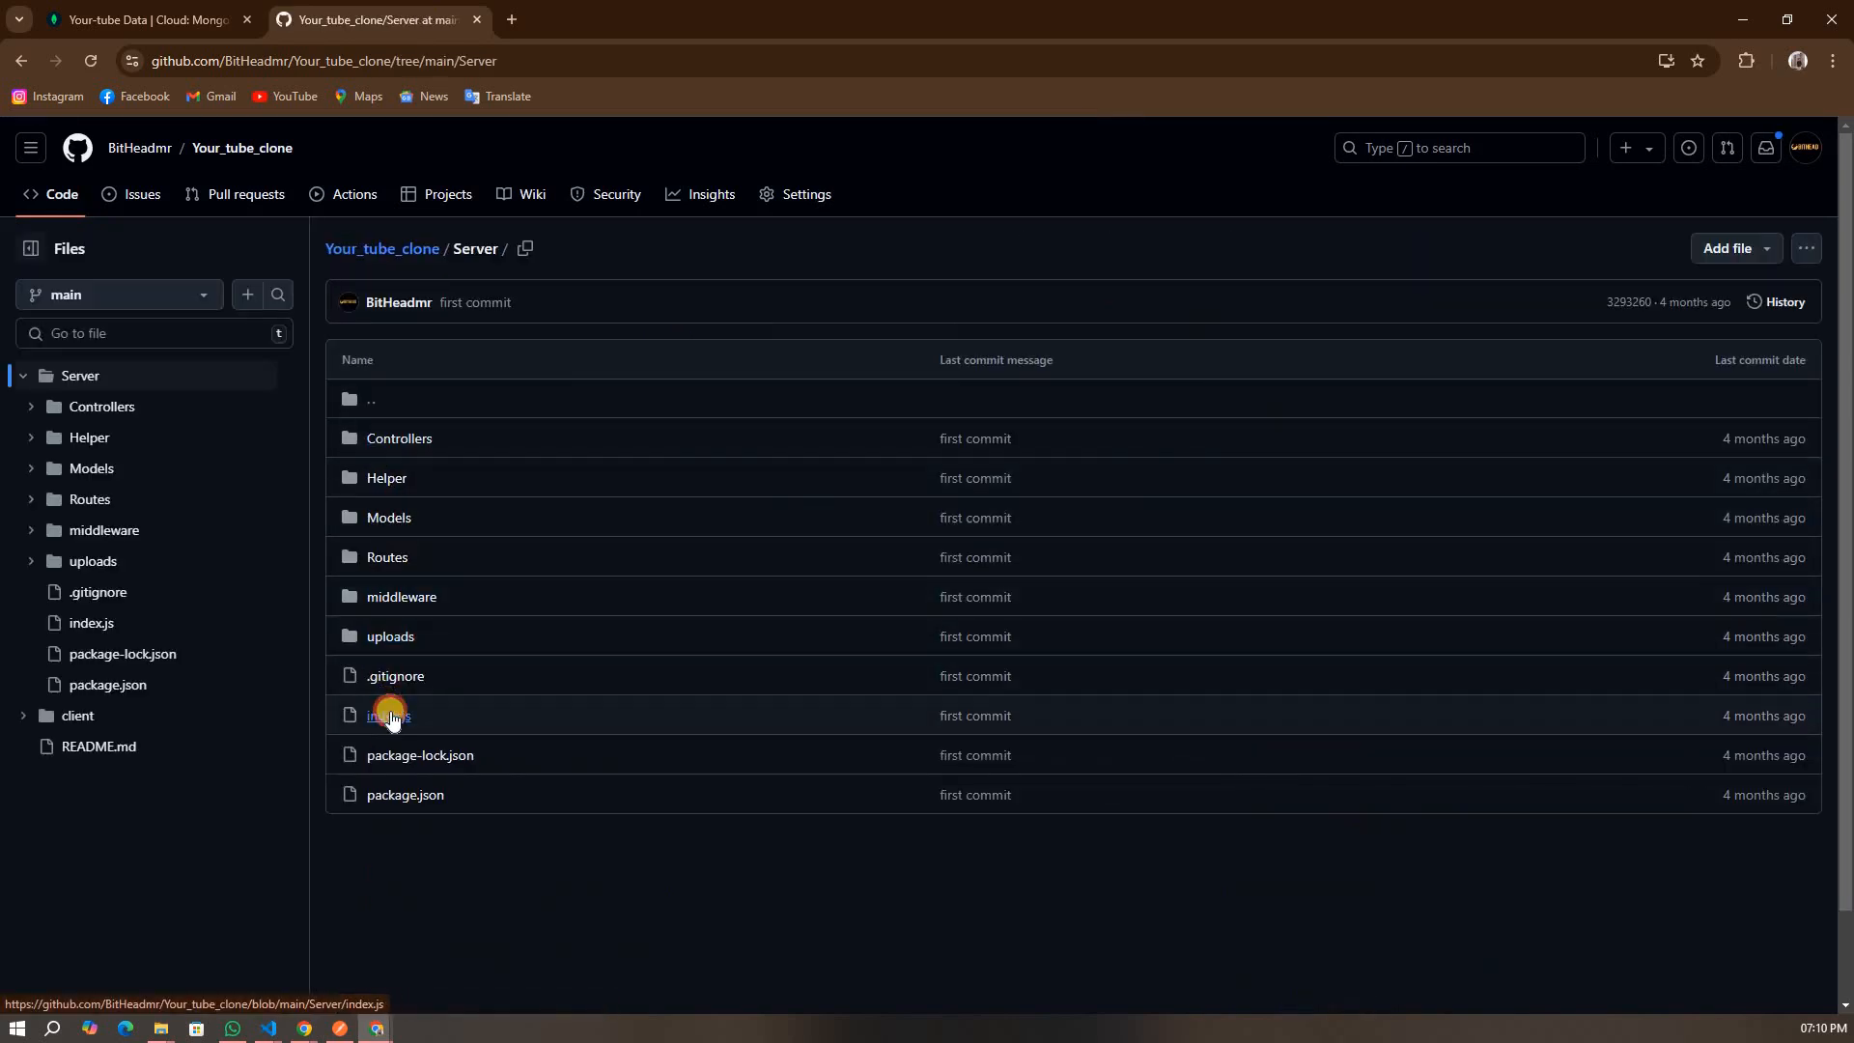
pyautogui.click(389, 714)
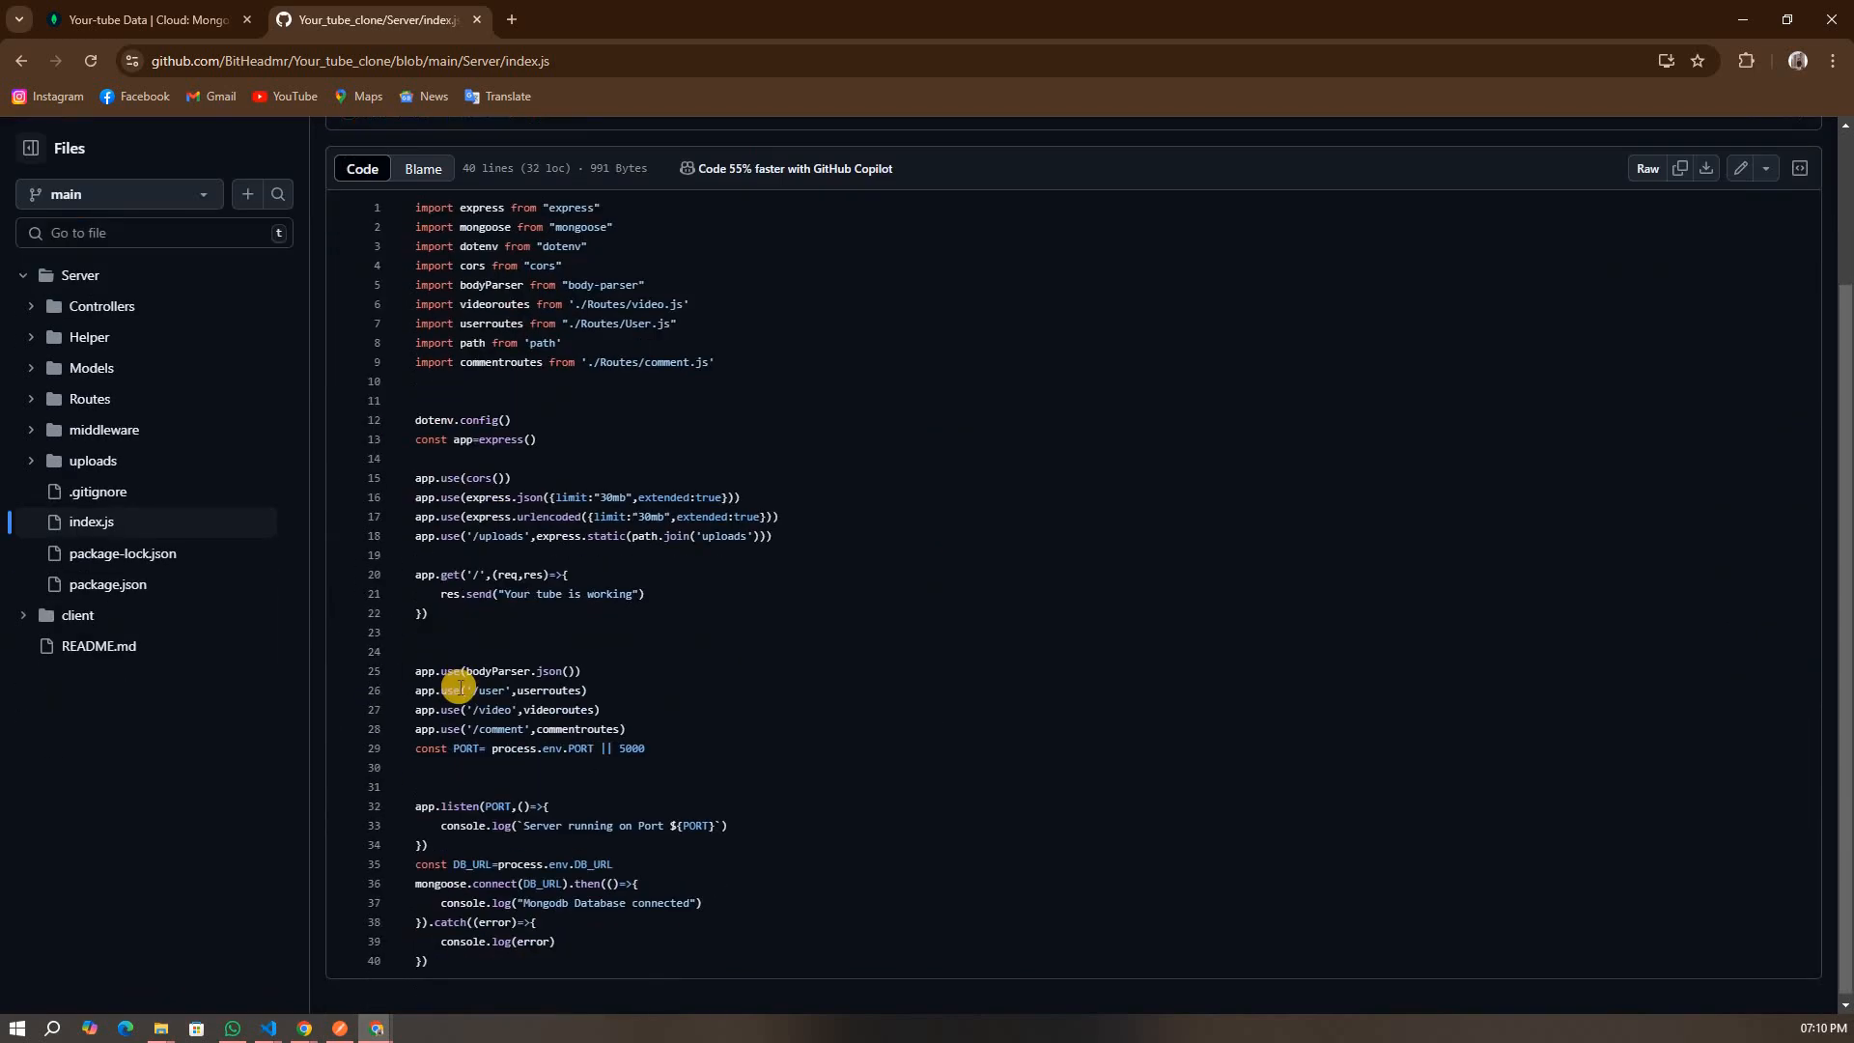
pyautogui.scroll(-1, 453, 693)
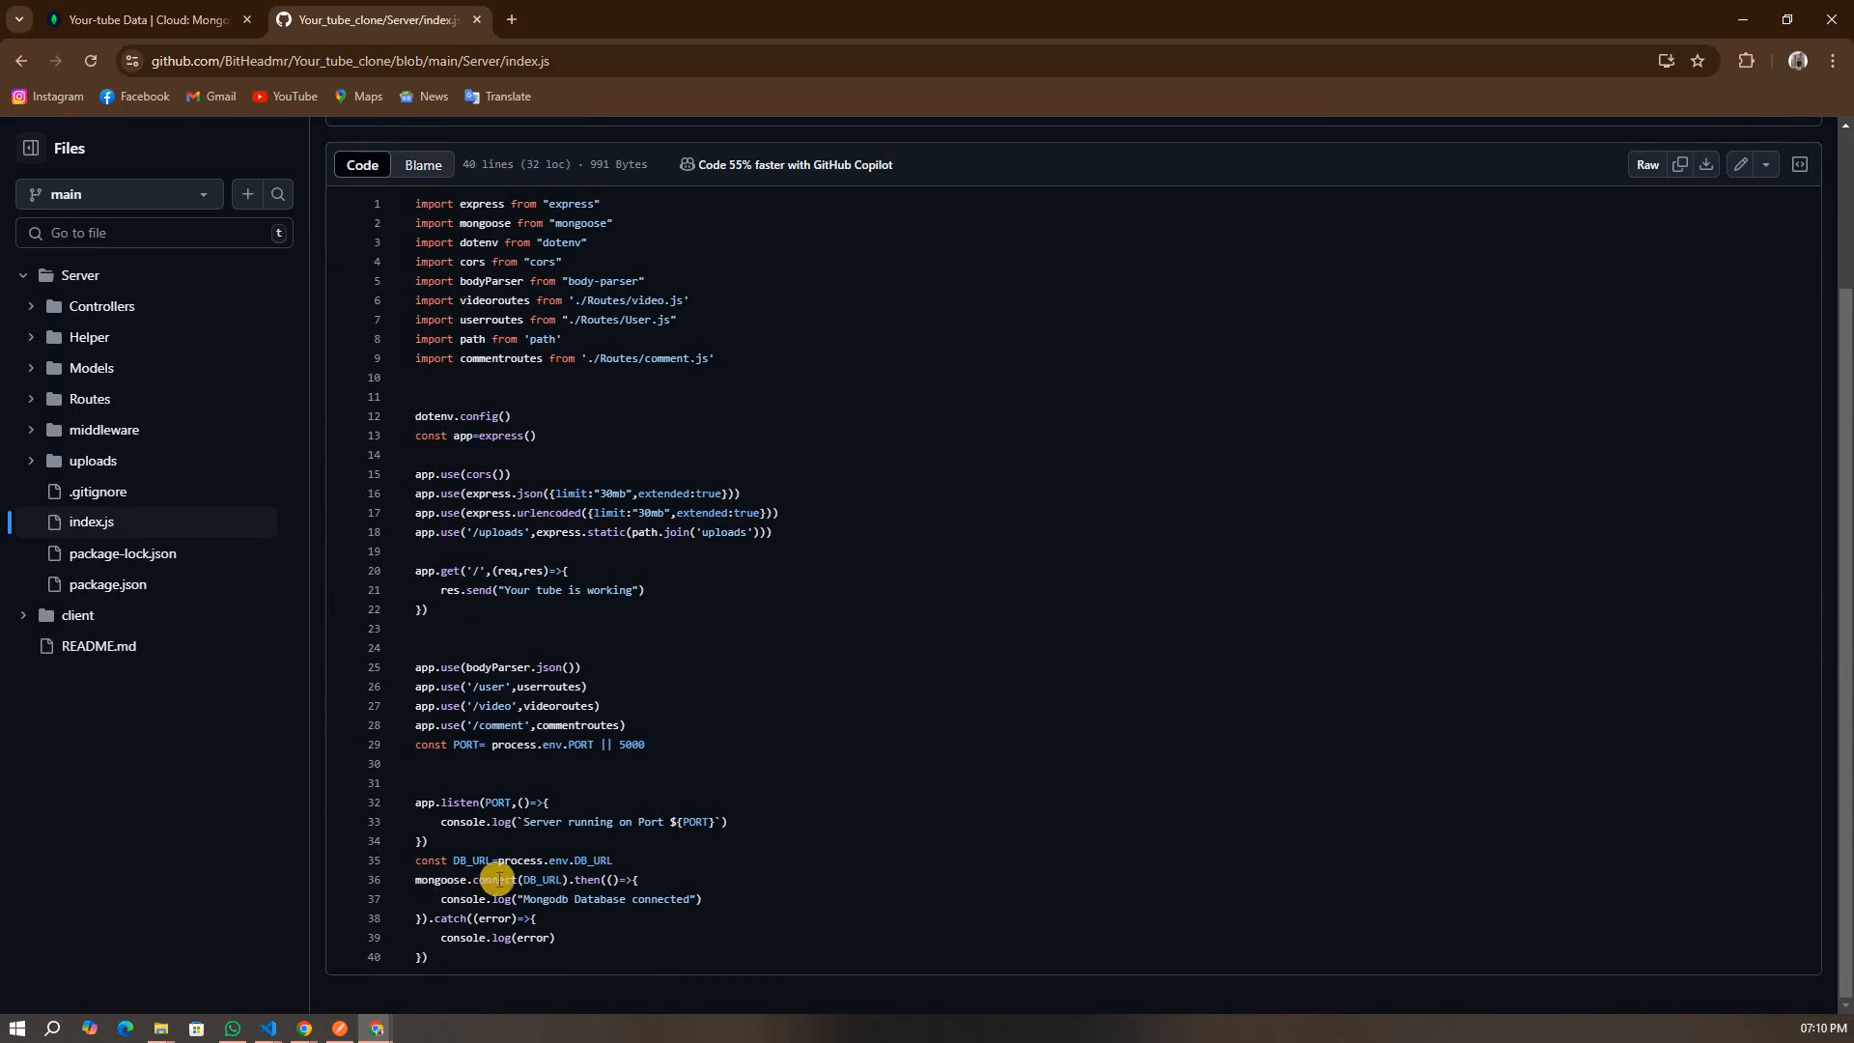
pyautogui.doubleClick(627, 854)
pyautogui.hotkey('ctrl', '1')
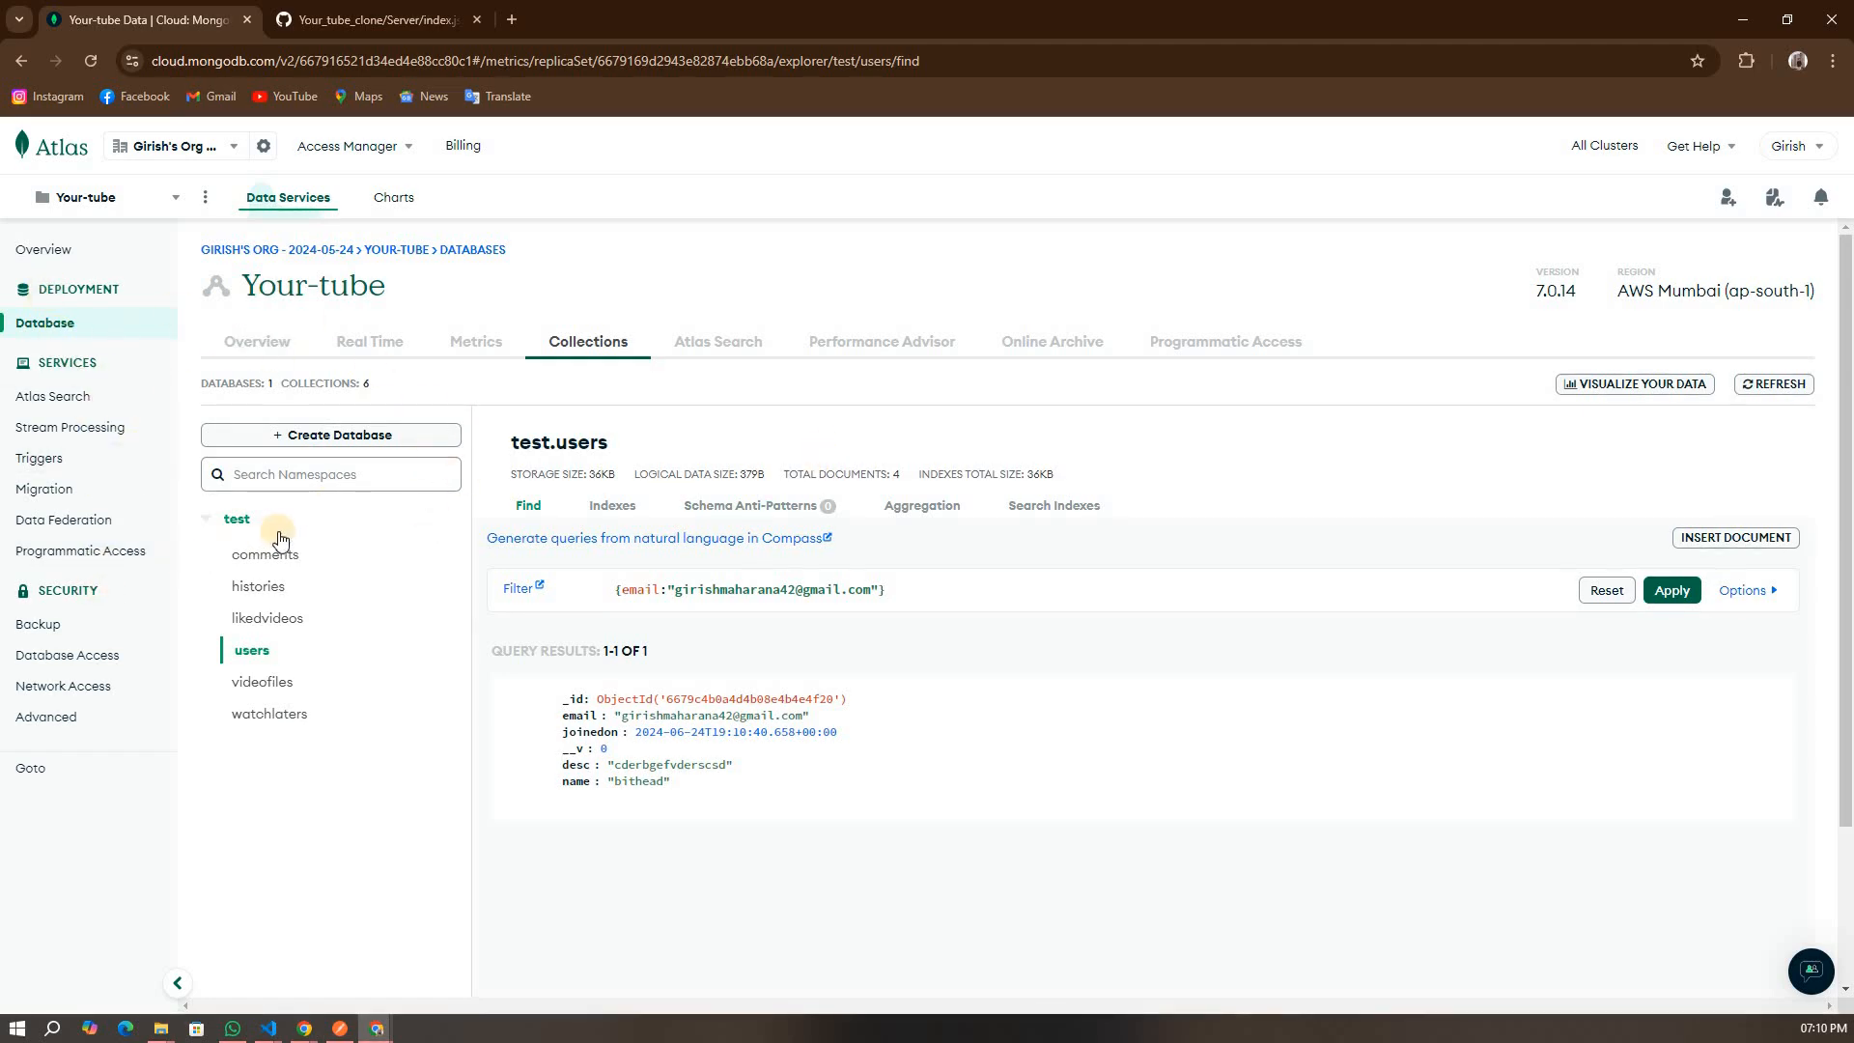
# - From the Your-tube project overview, choose Connect via native drivers for the cluster
pyautogui.click(250, 344)
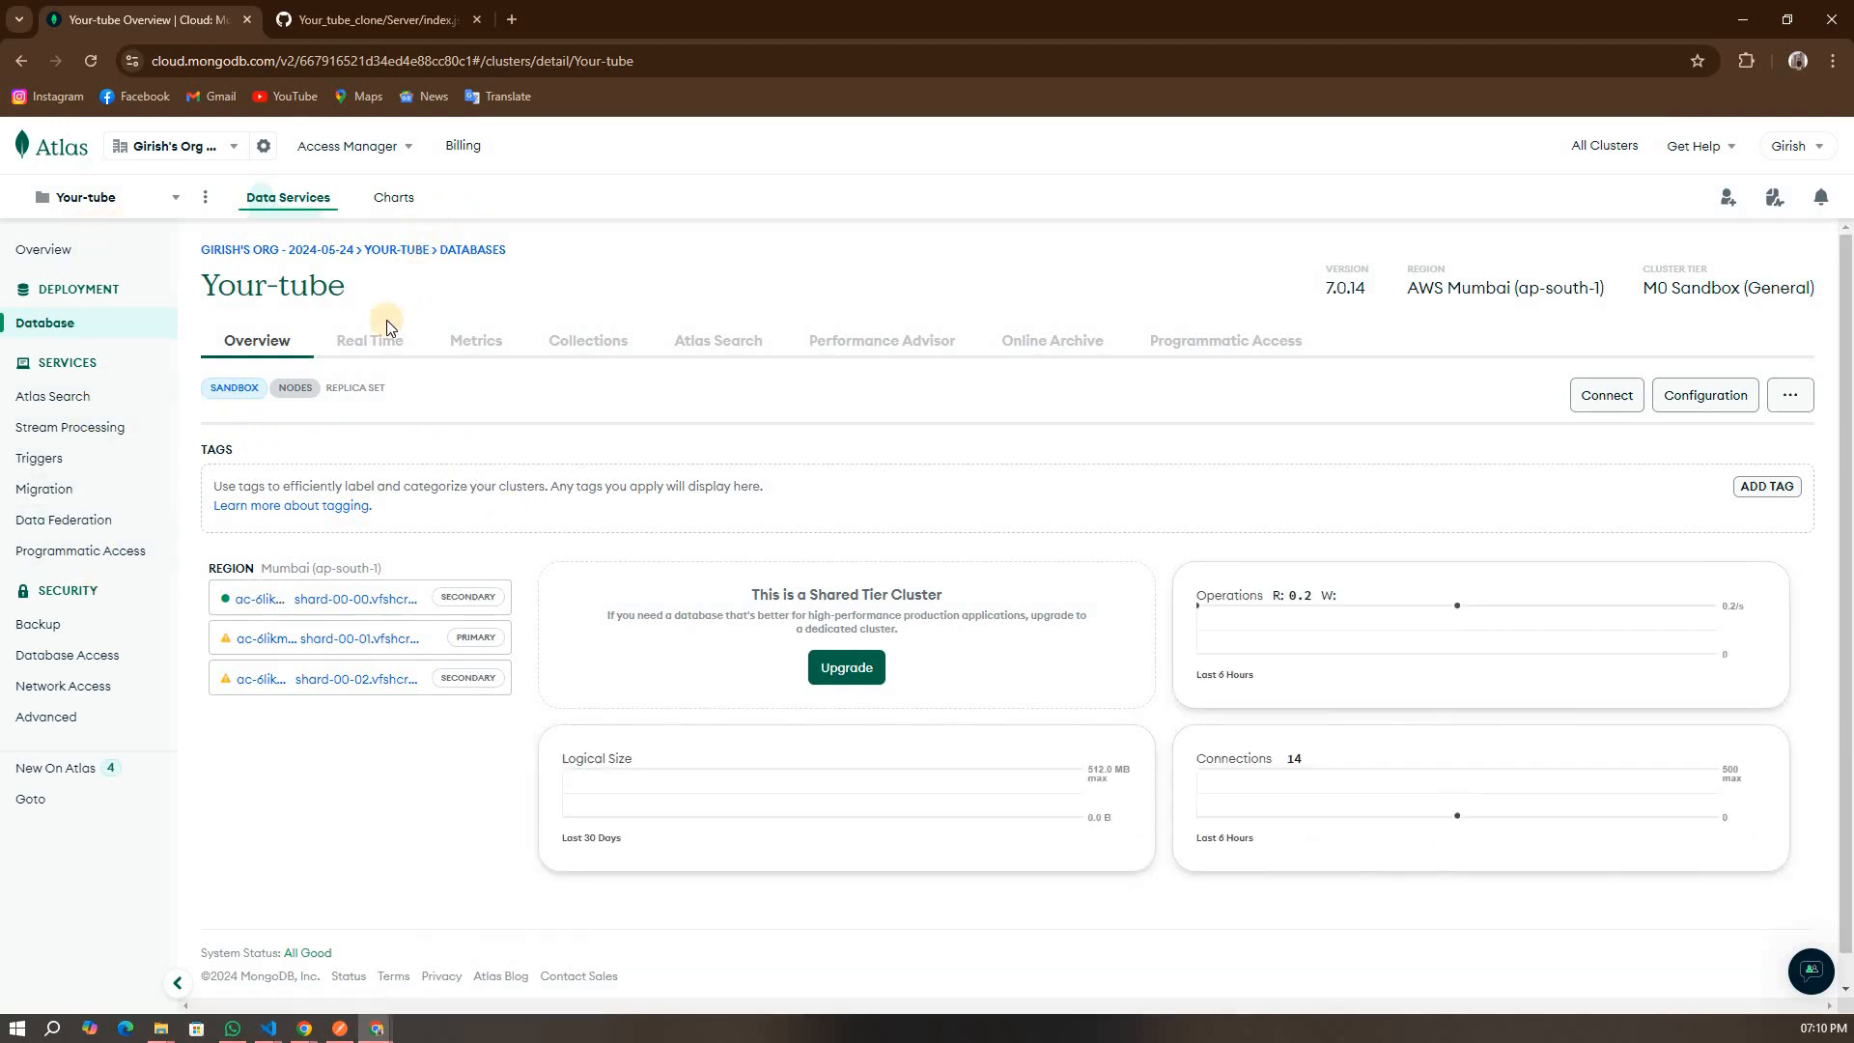
pyautogui.click(602, 358)
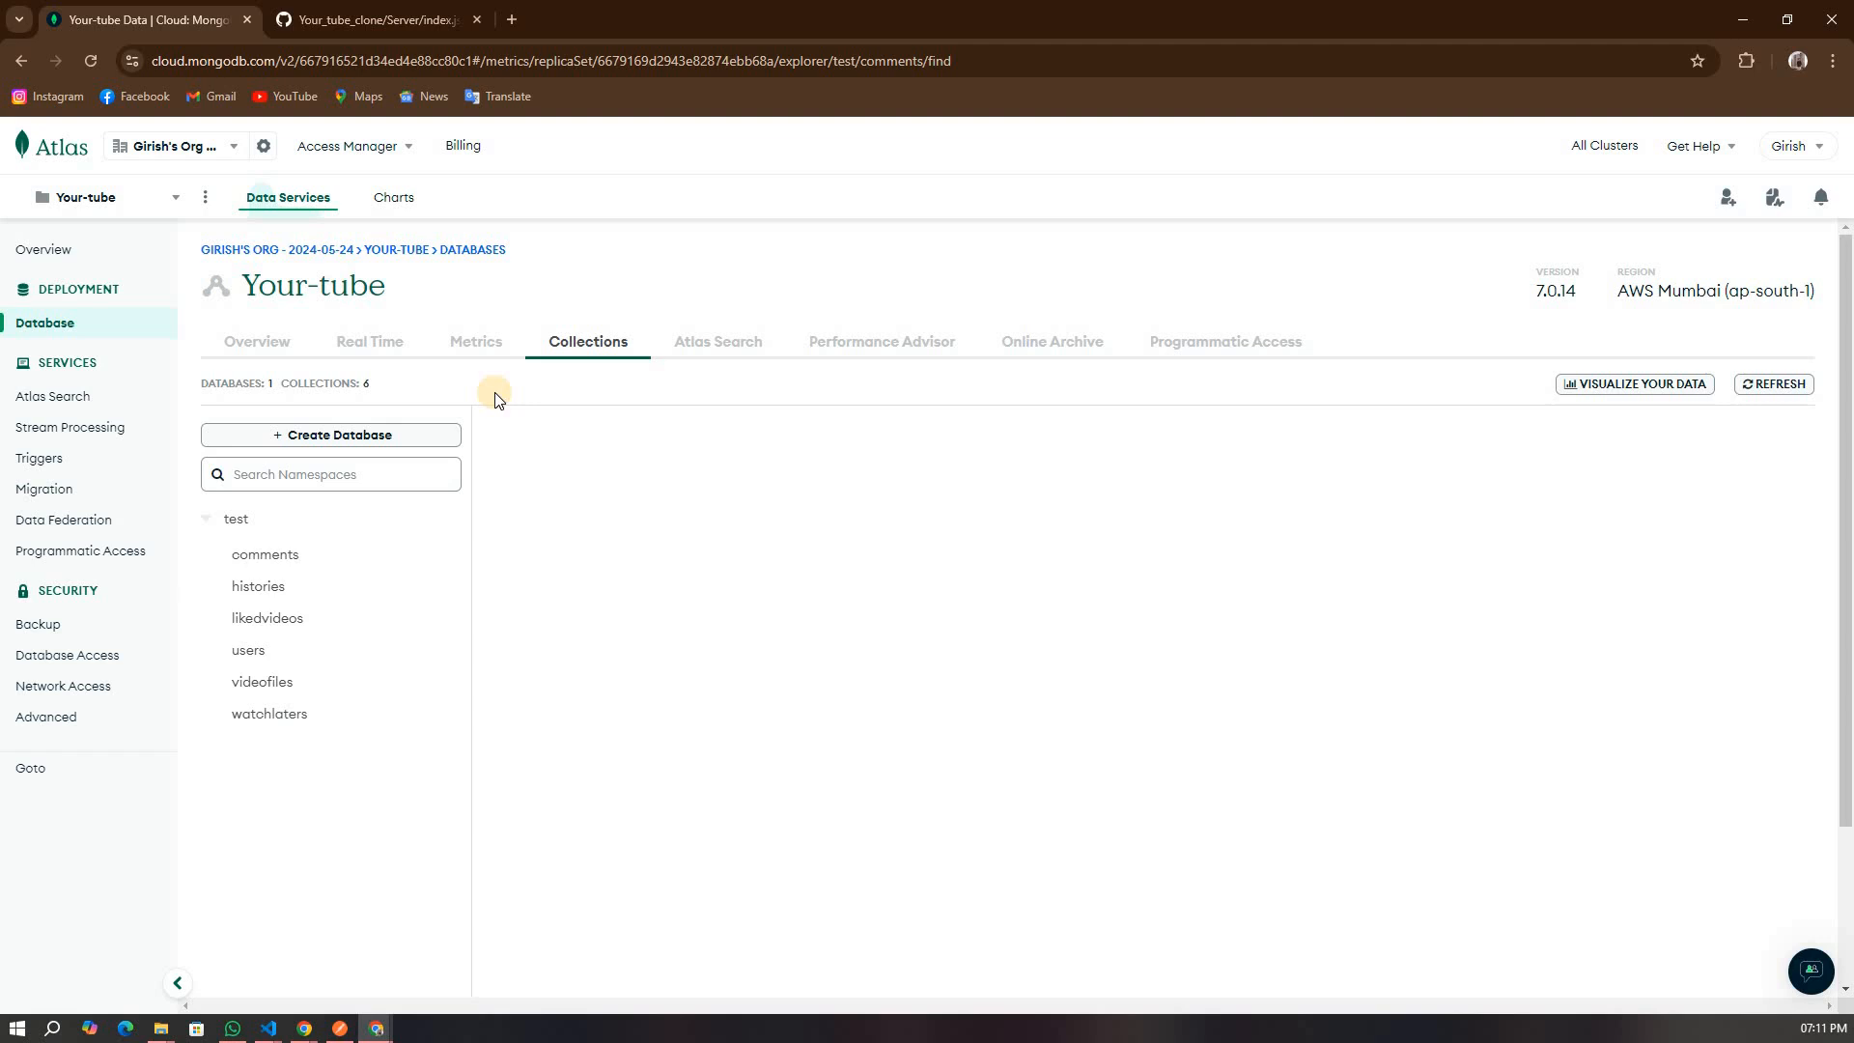
pyautogui.click(43, 249)
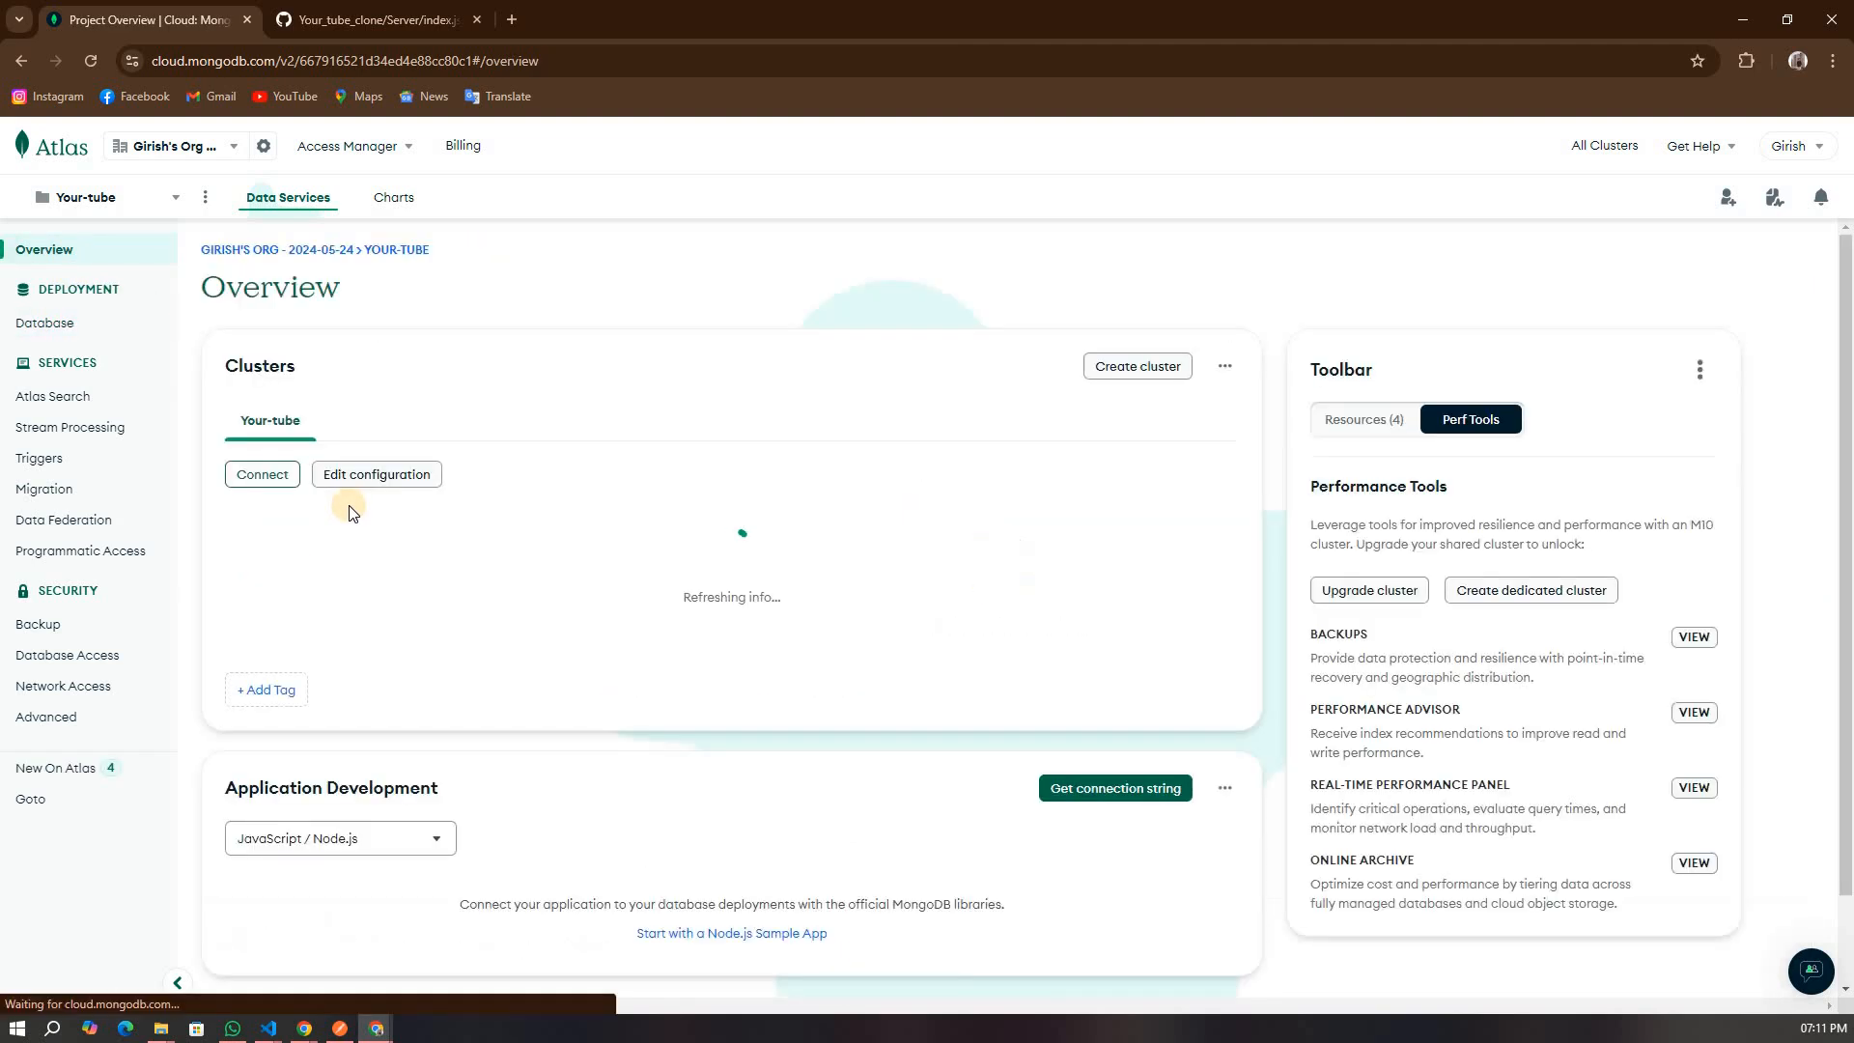
pyautogui.click(263, 474)
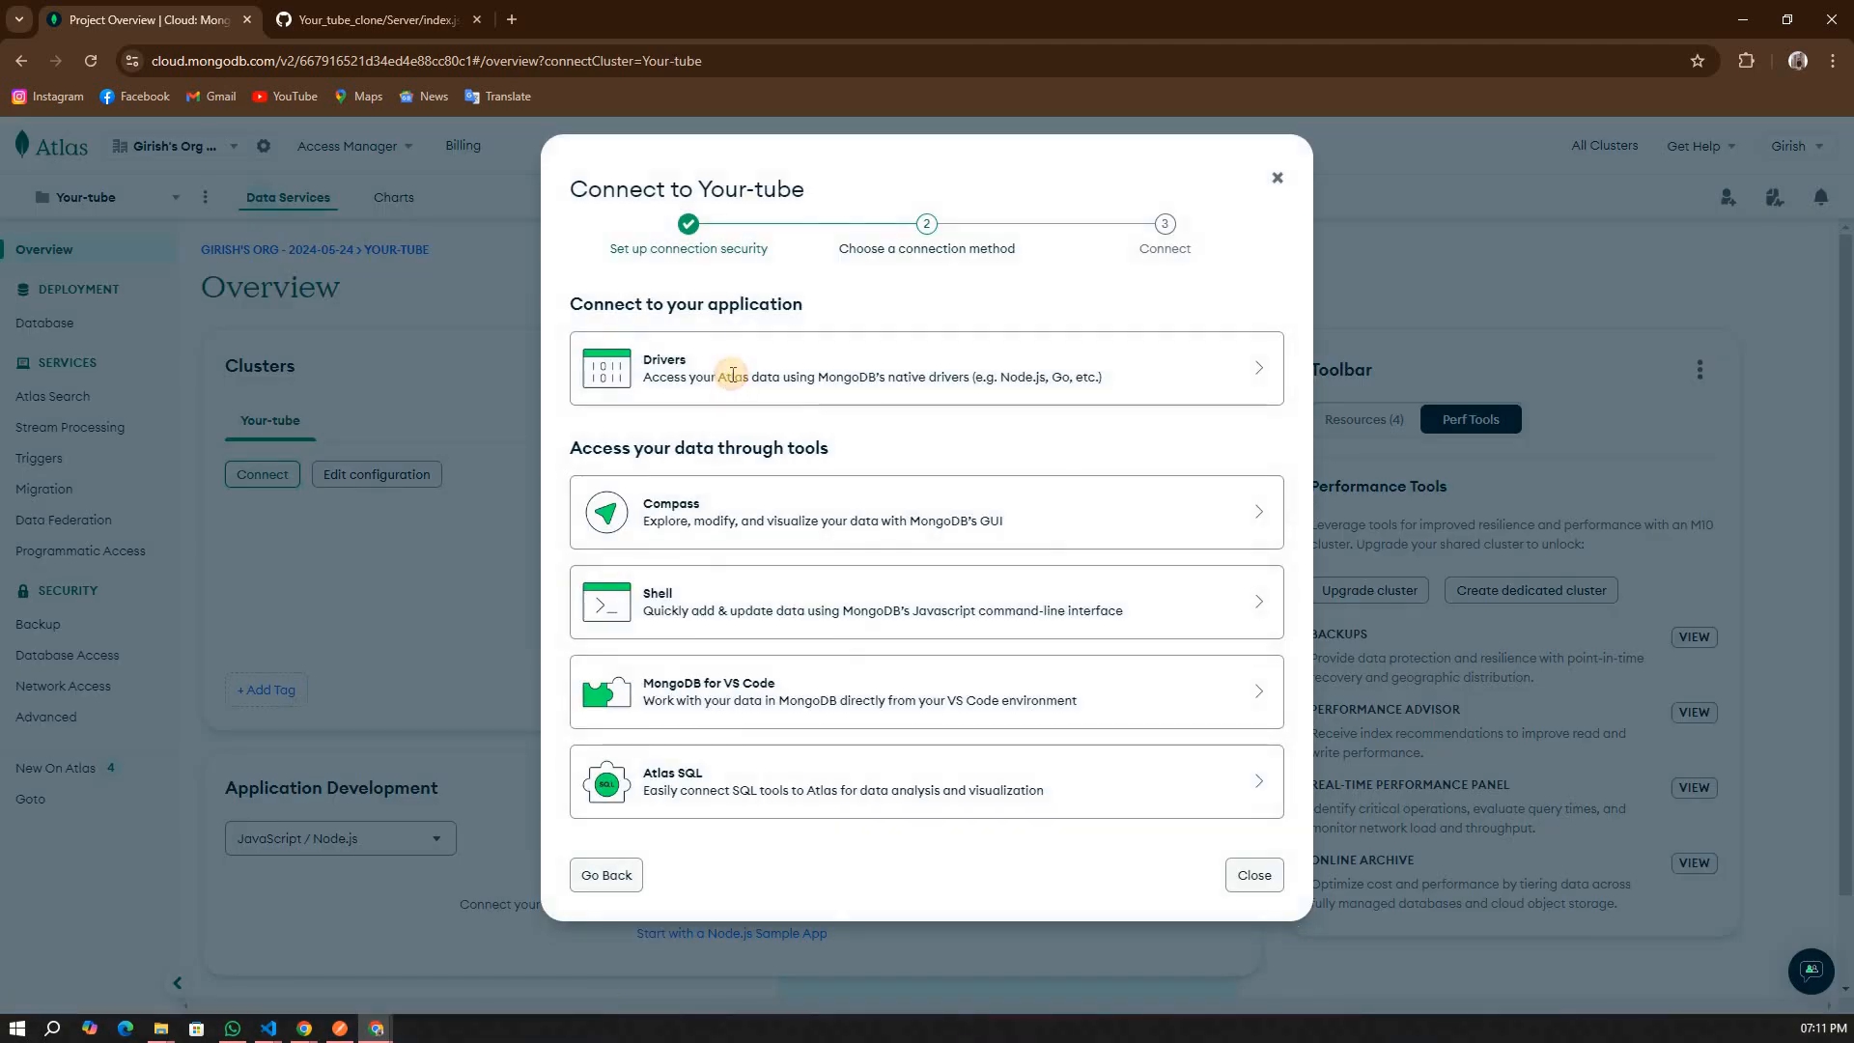
pyautogui.click(725, 372)
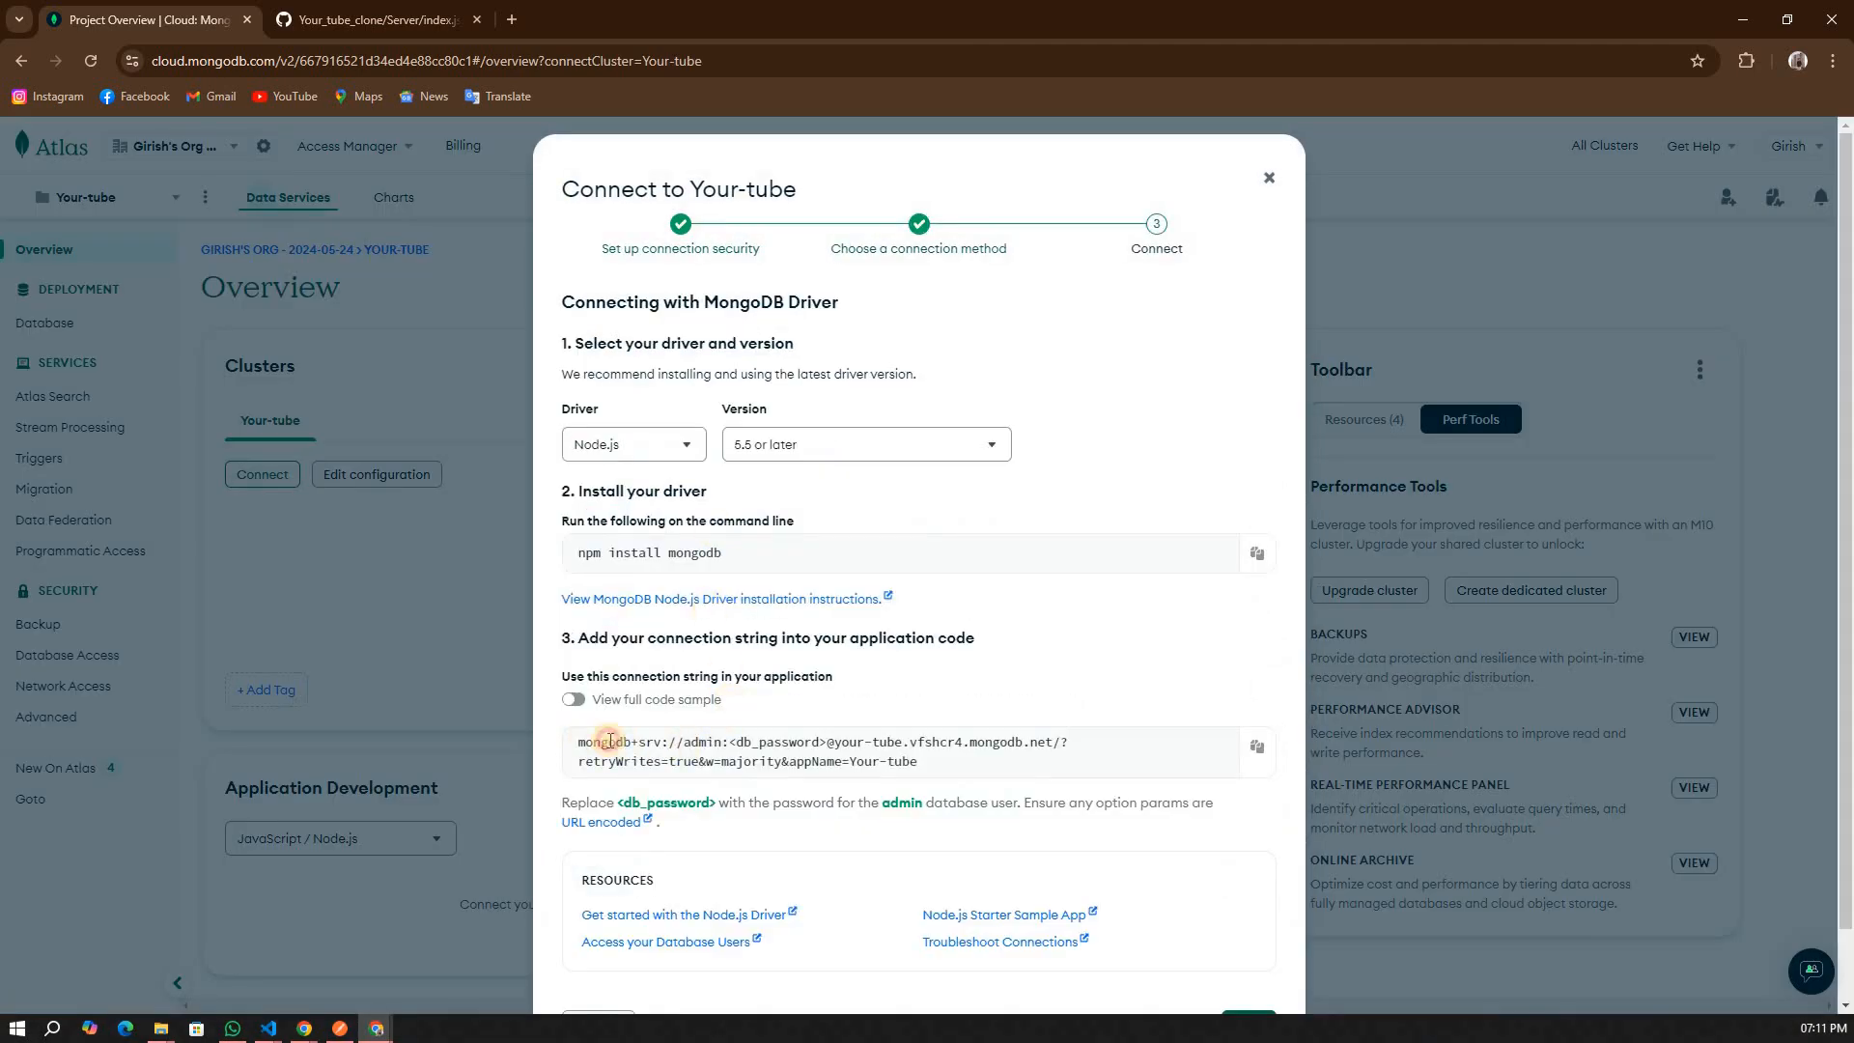
# - Highlight the Node.js connection string and its <db_password> placeholder, then return to GitHub's index.js
pyautogui.moveTo(578, 741); pyautogui.dragTo(934, 766)
pyautogui.click(729, 741)
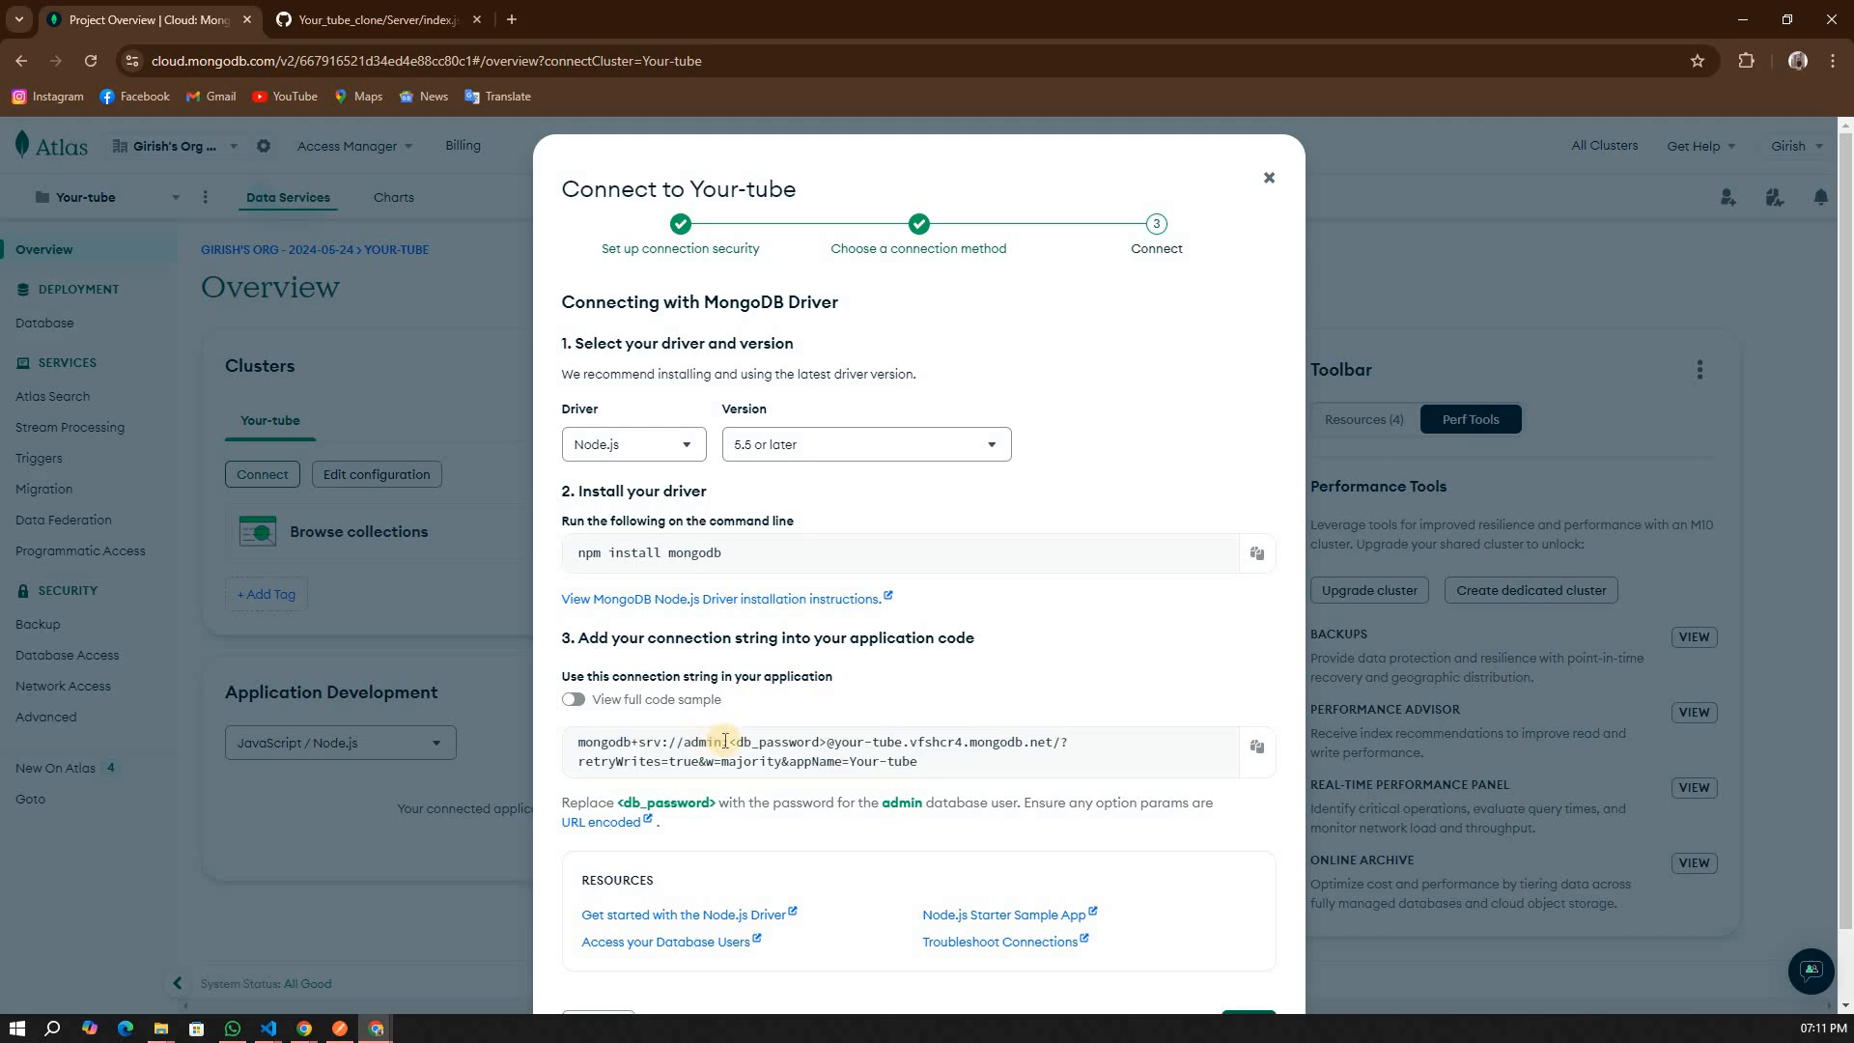
pyautogui.moveTo(729, 742); pyautogui.dragTo(828, 746)
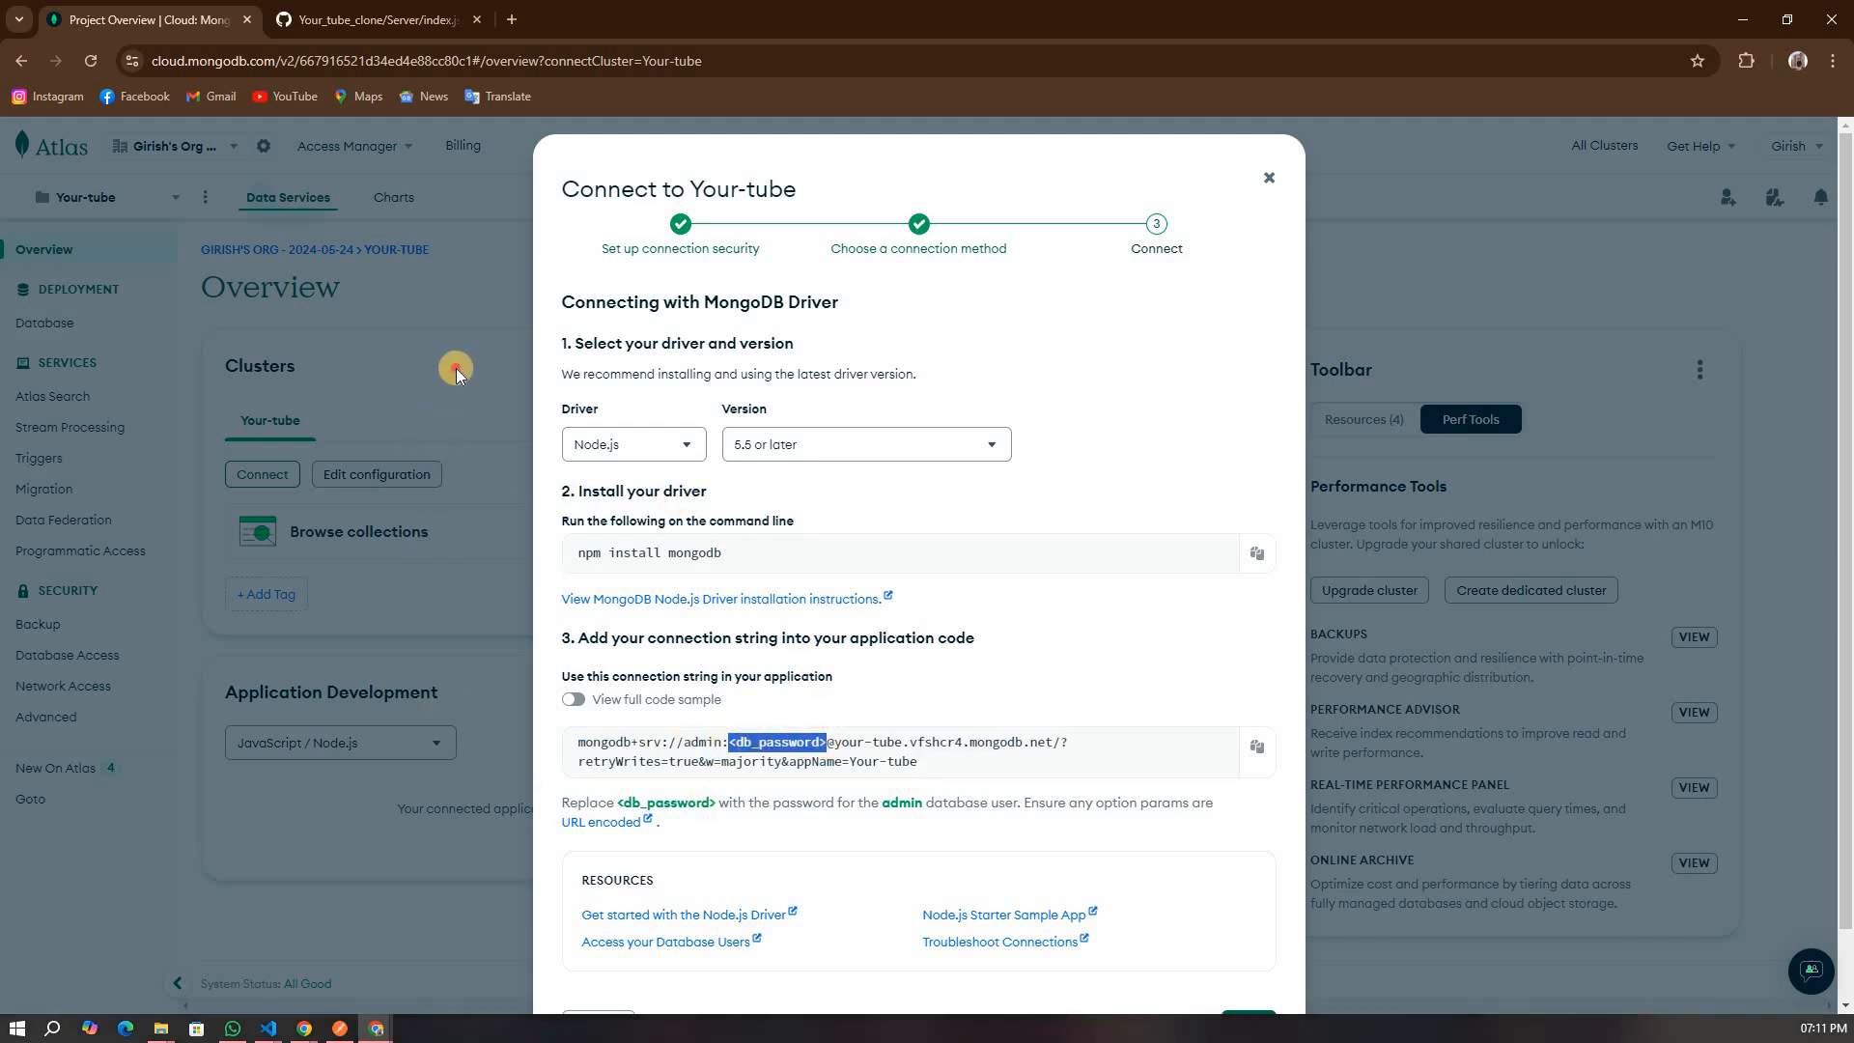
pyautogui.press('Escape')
pyautogui.click(363, 18)
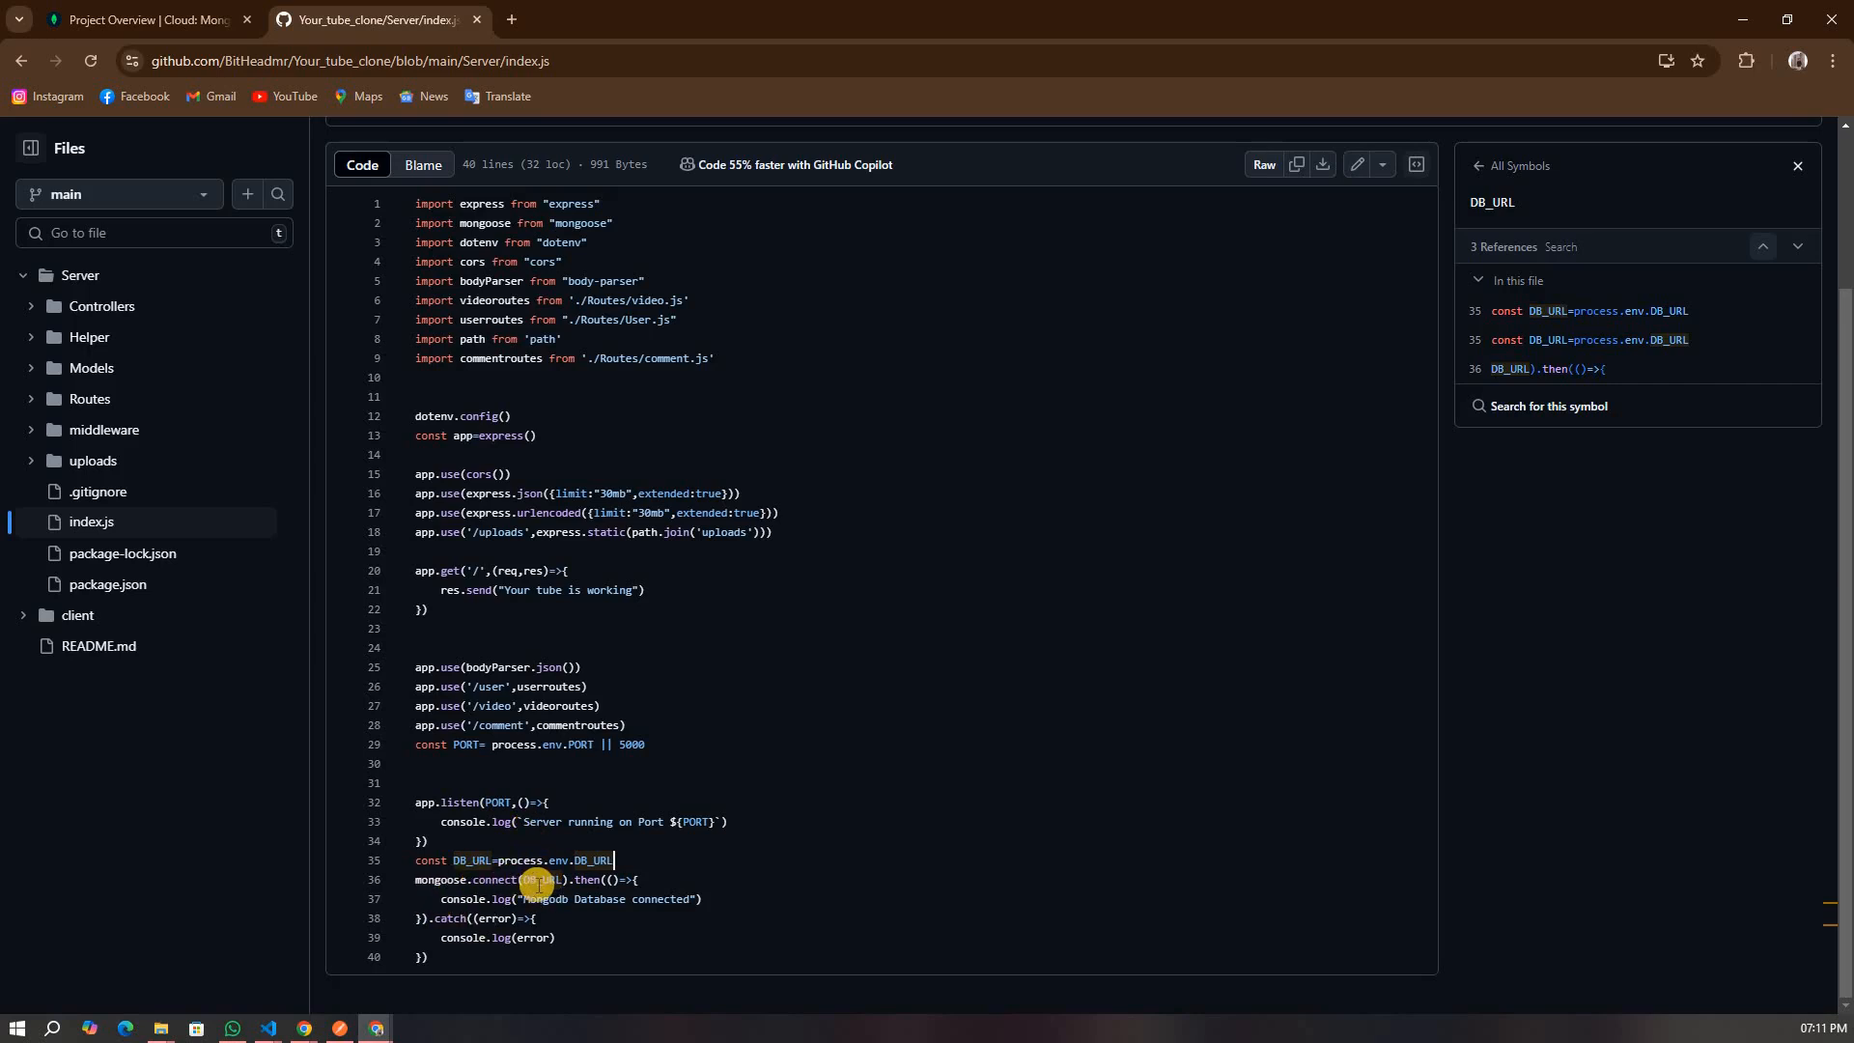
# - Highlight the connection code on lines 35–40, then show where commentroutes is referenced
pyautogui.moveTo(430, 956); pyautogui.dragTo(415, 859)
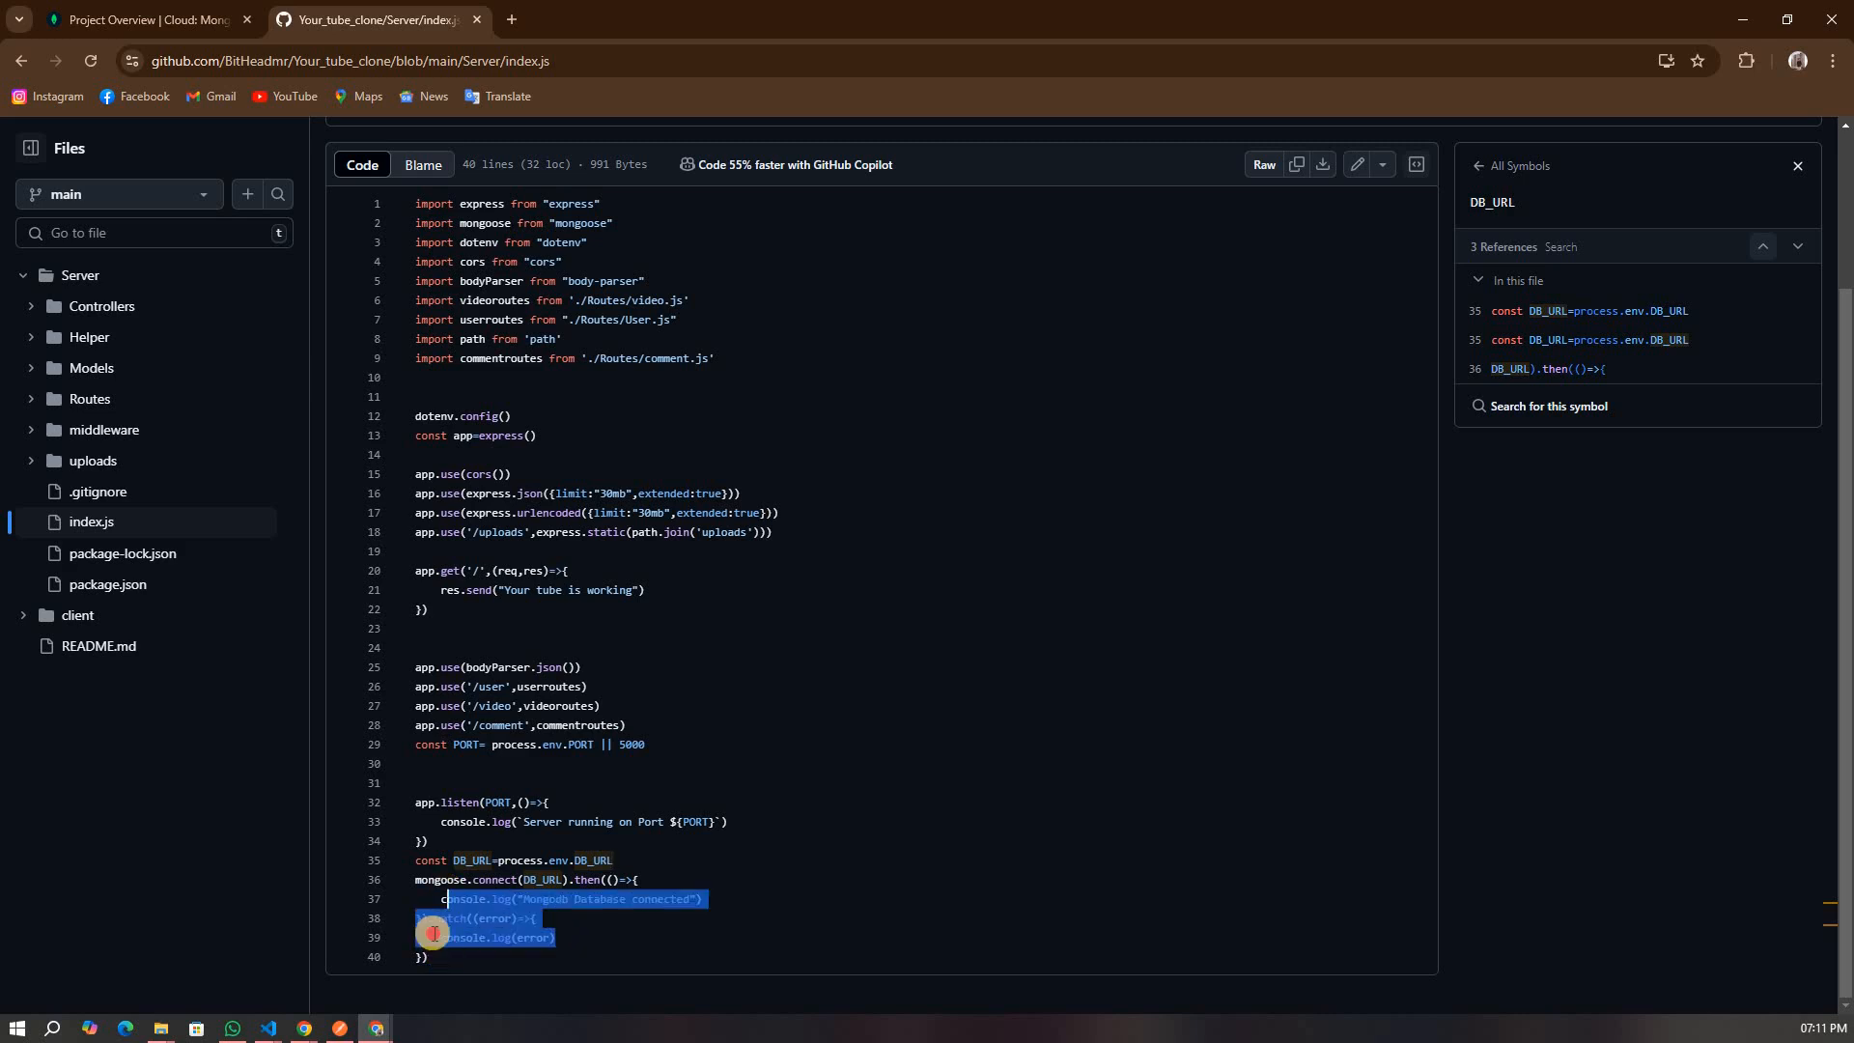
pyautogui.click(900, 849)
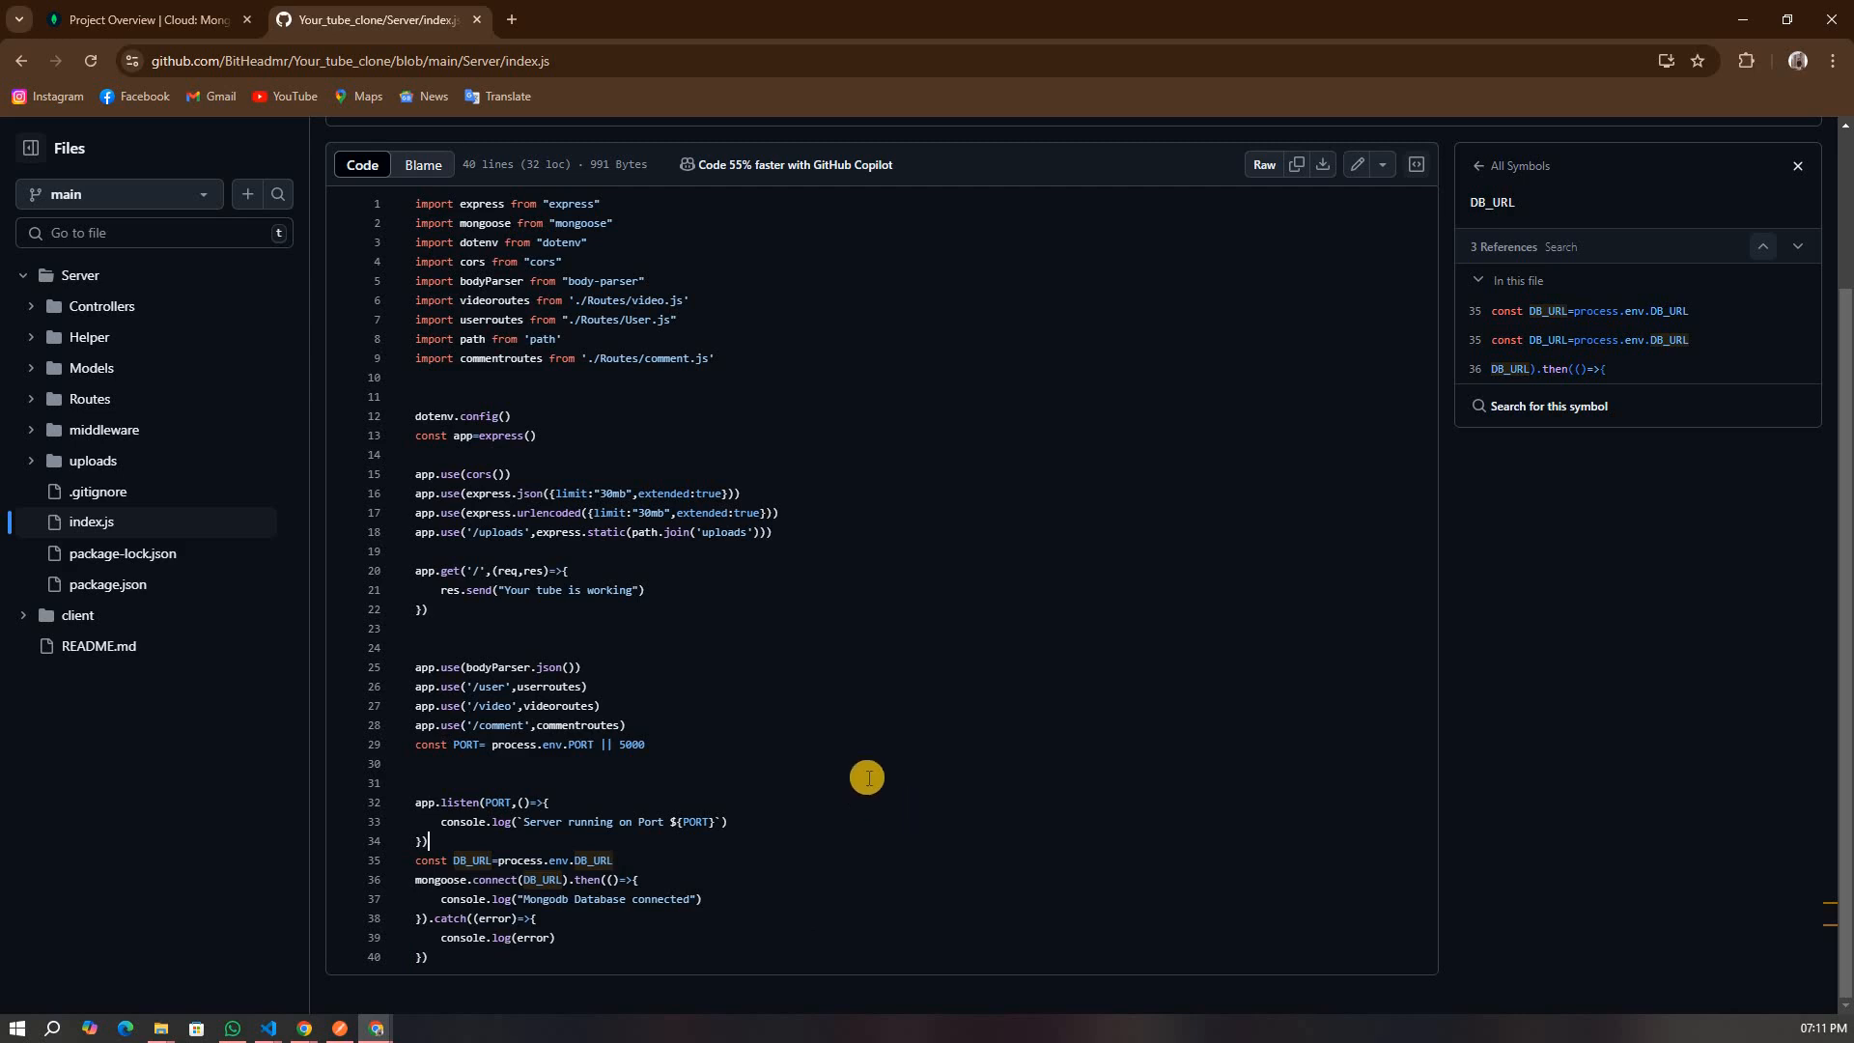
pyautogui.click(504, 686)
pyautogui.click(565, 724)
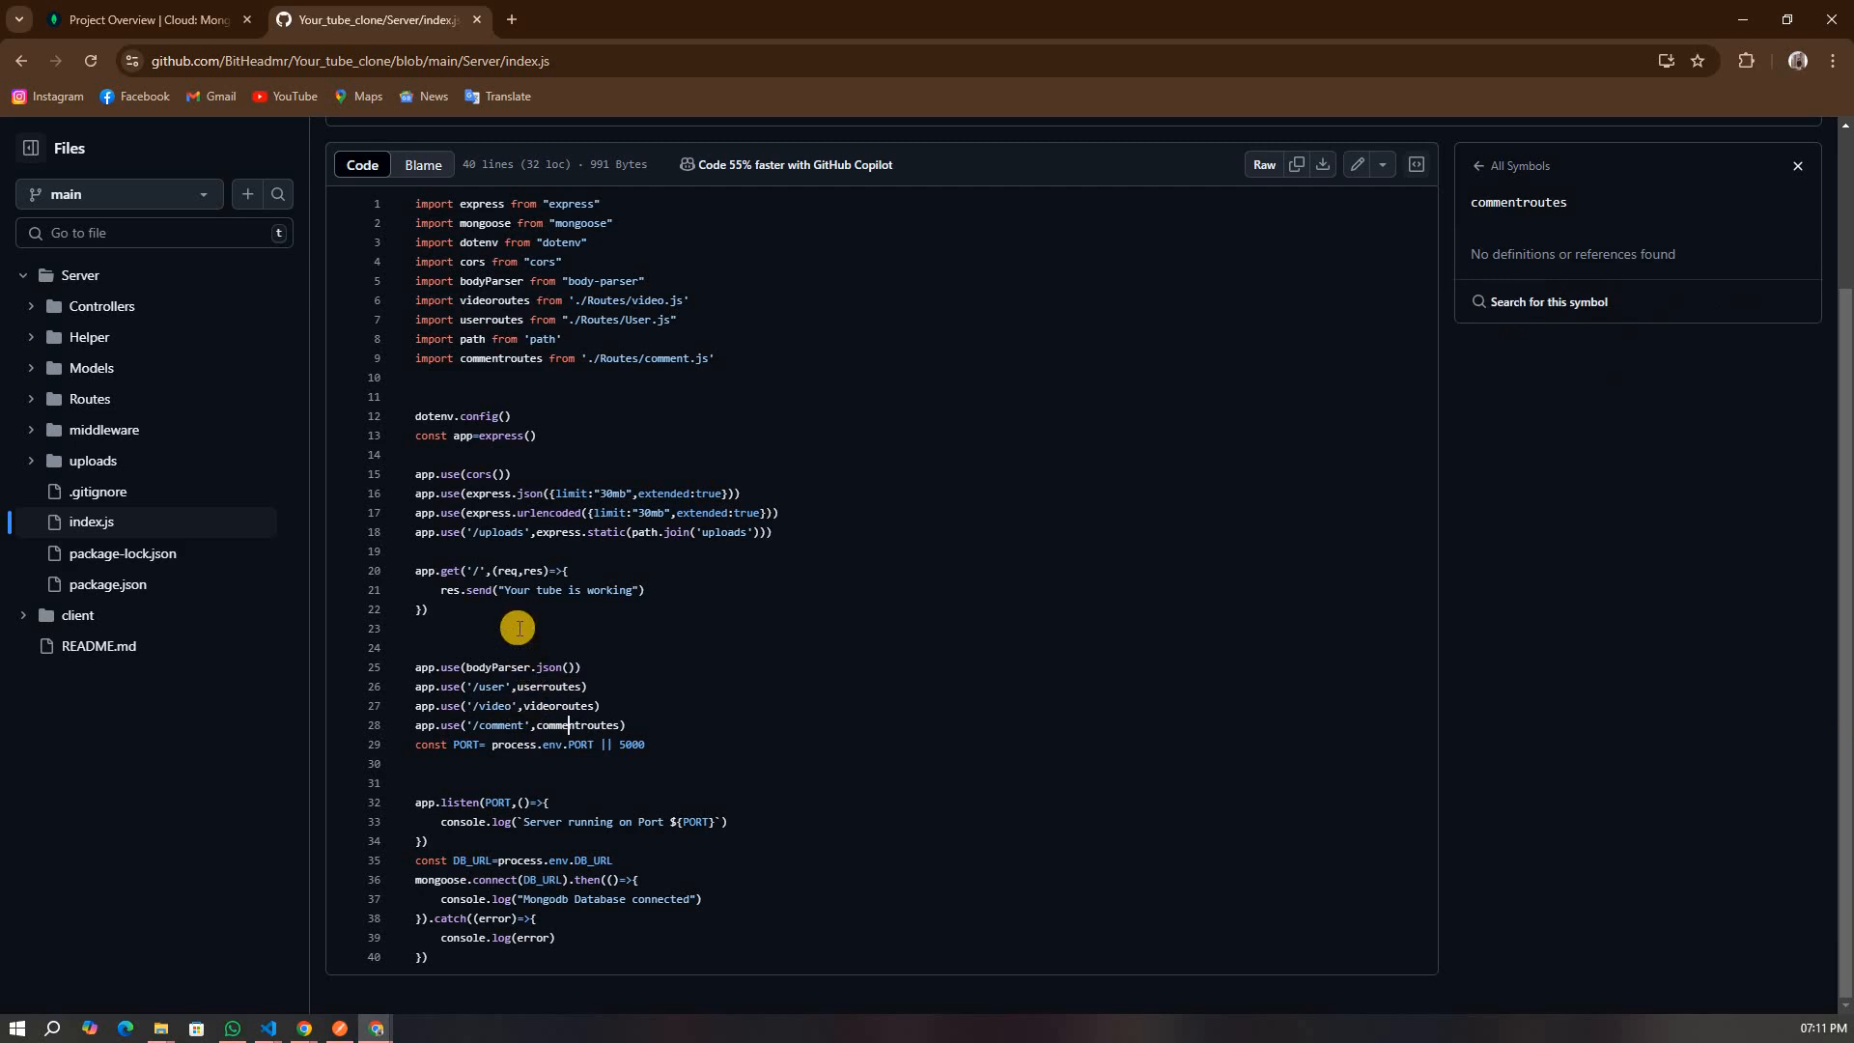
# - View the Routes/User.js user routes file in the repository
pyautogui.click(53, 398)
pyautogui.click(95, 429)
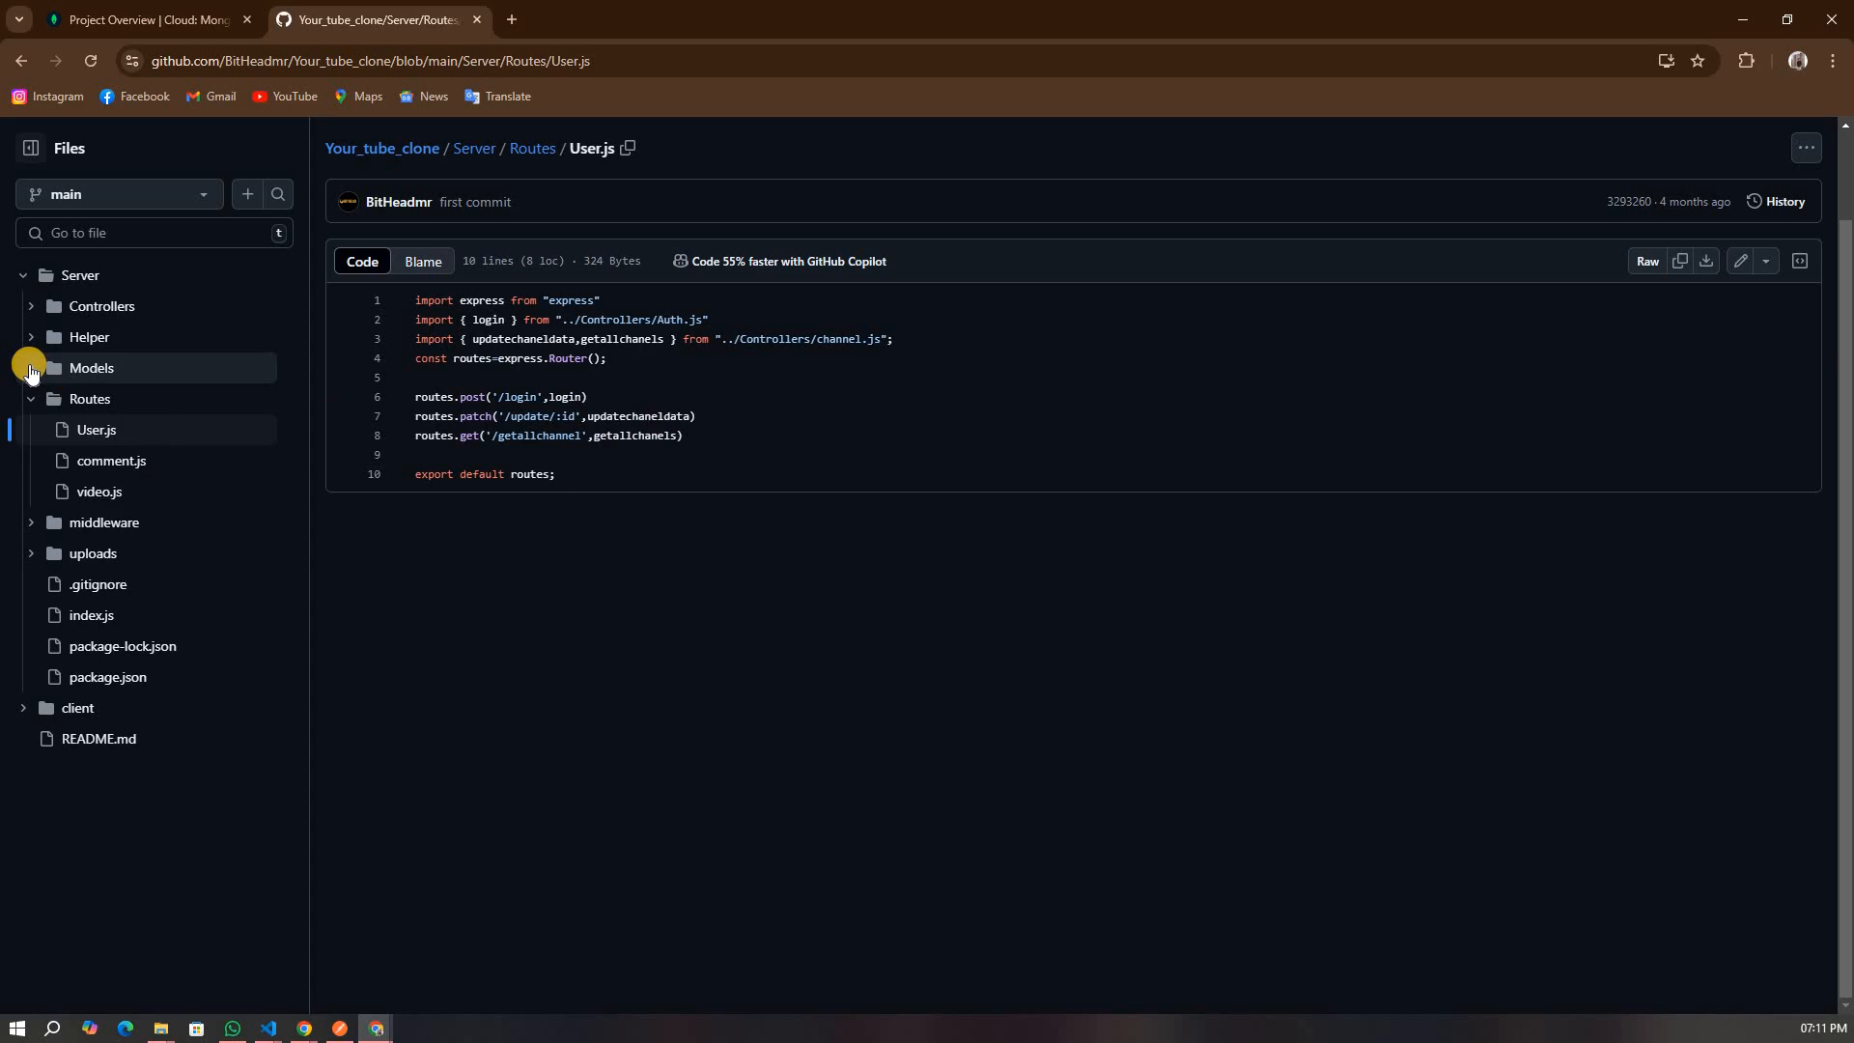
# - View the Models/Auth.js user schema and the references to its email field
pyautogui.click(31, 368)
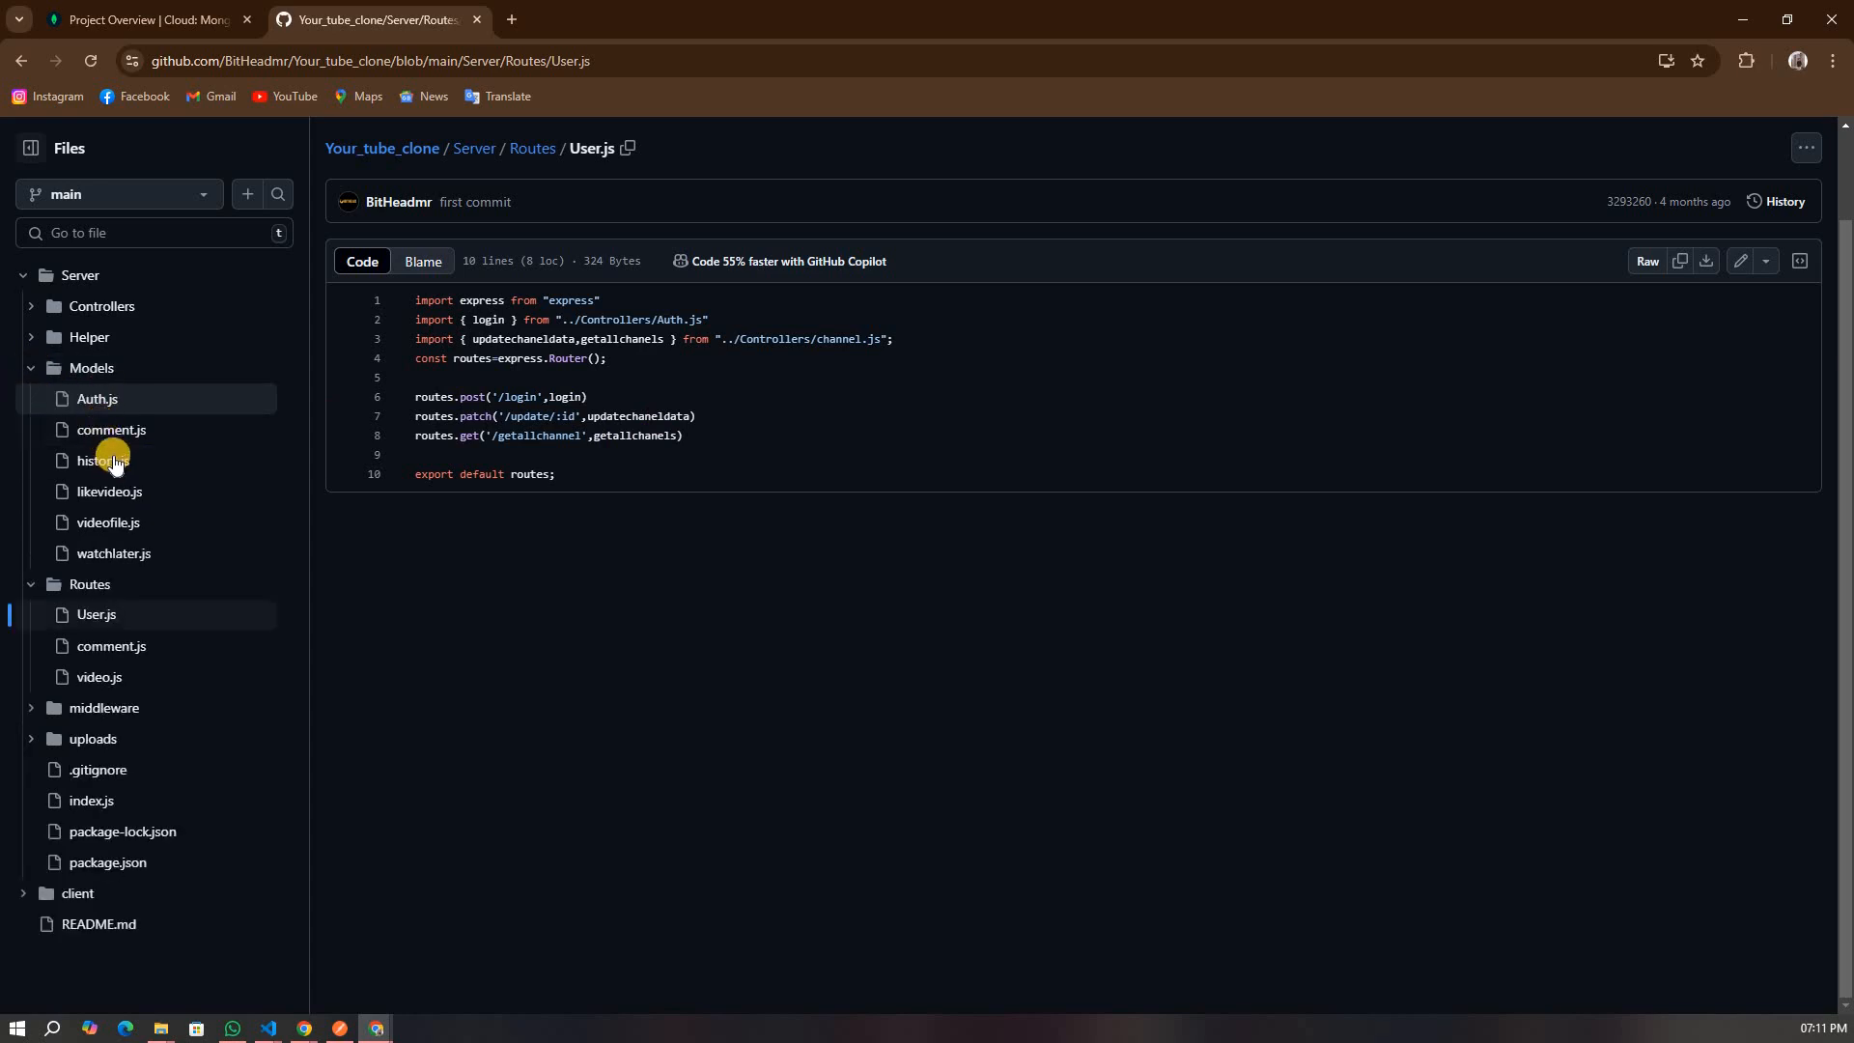
pyautogui.click(98, 399)
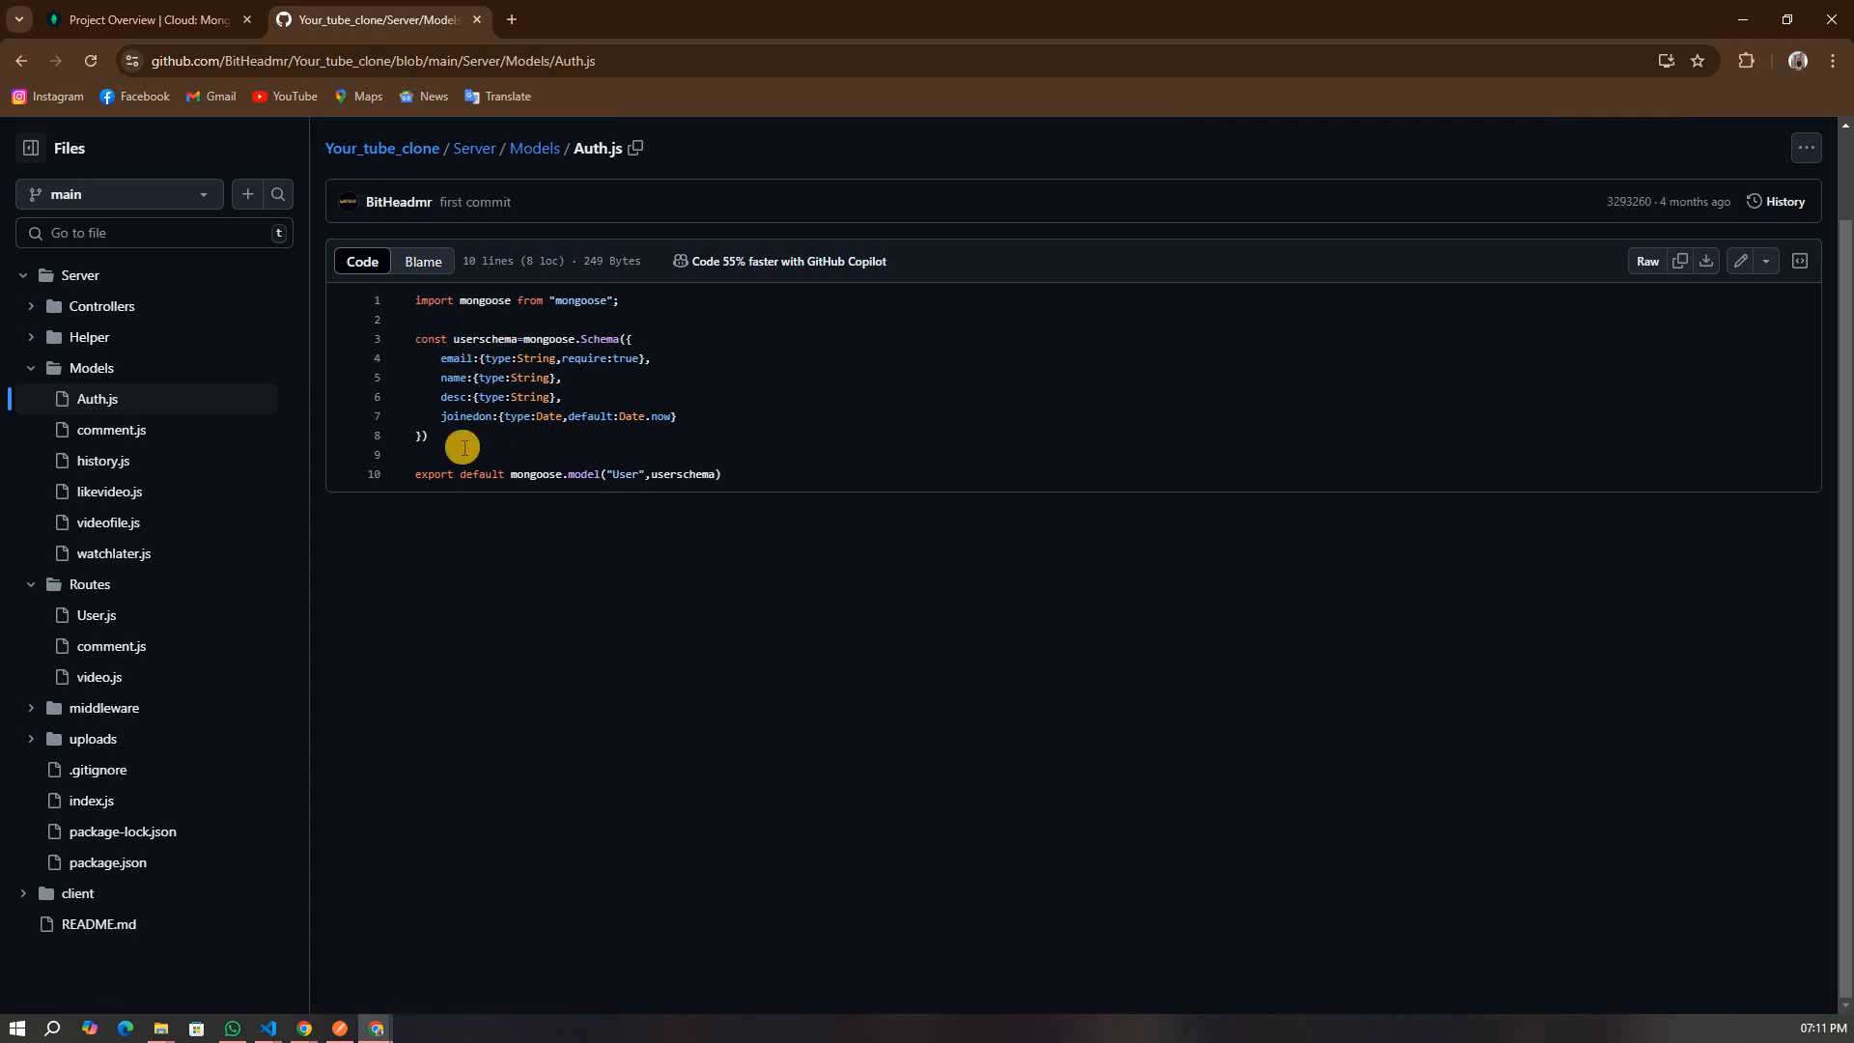
pyautogui.click(455, 358)
# - Browse the Atlas test.users documents, then compare their fields with the Auth.js schema
pyautogui.click(203, 18)
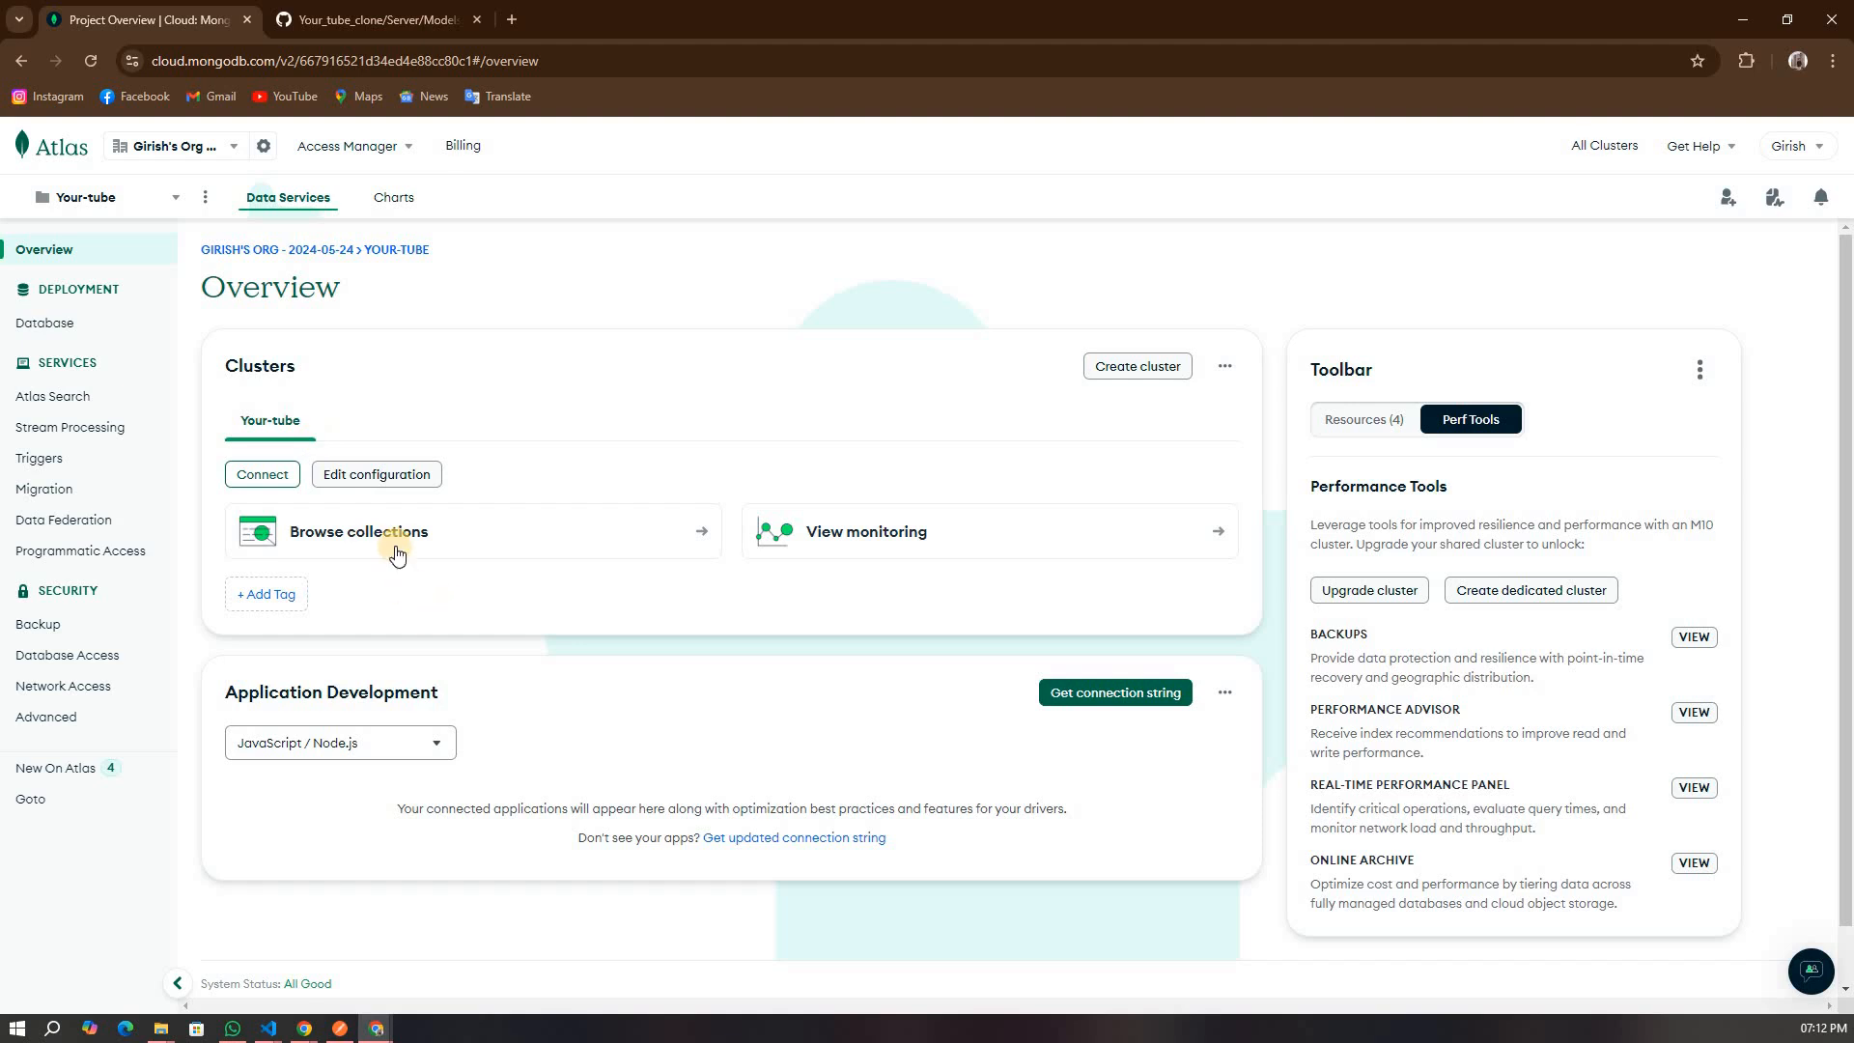
pyautogui.click(397, 548)
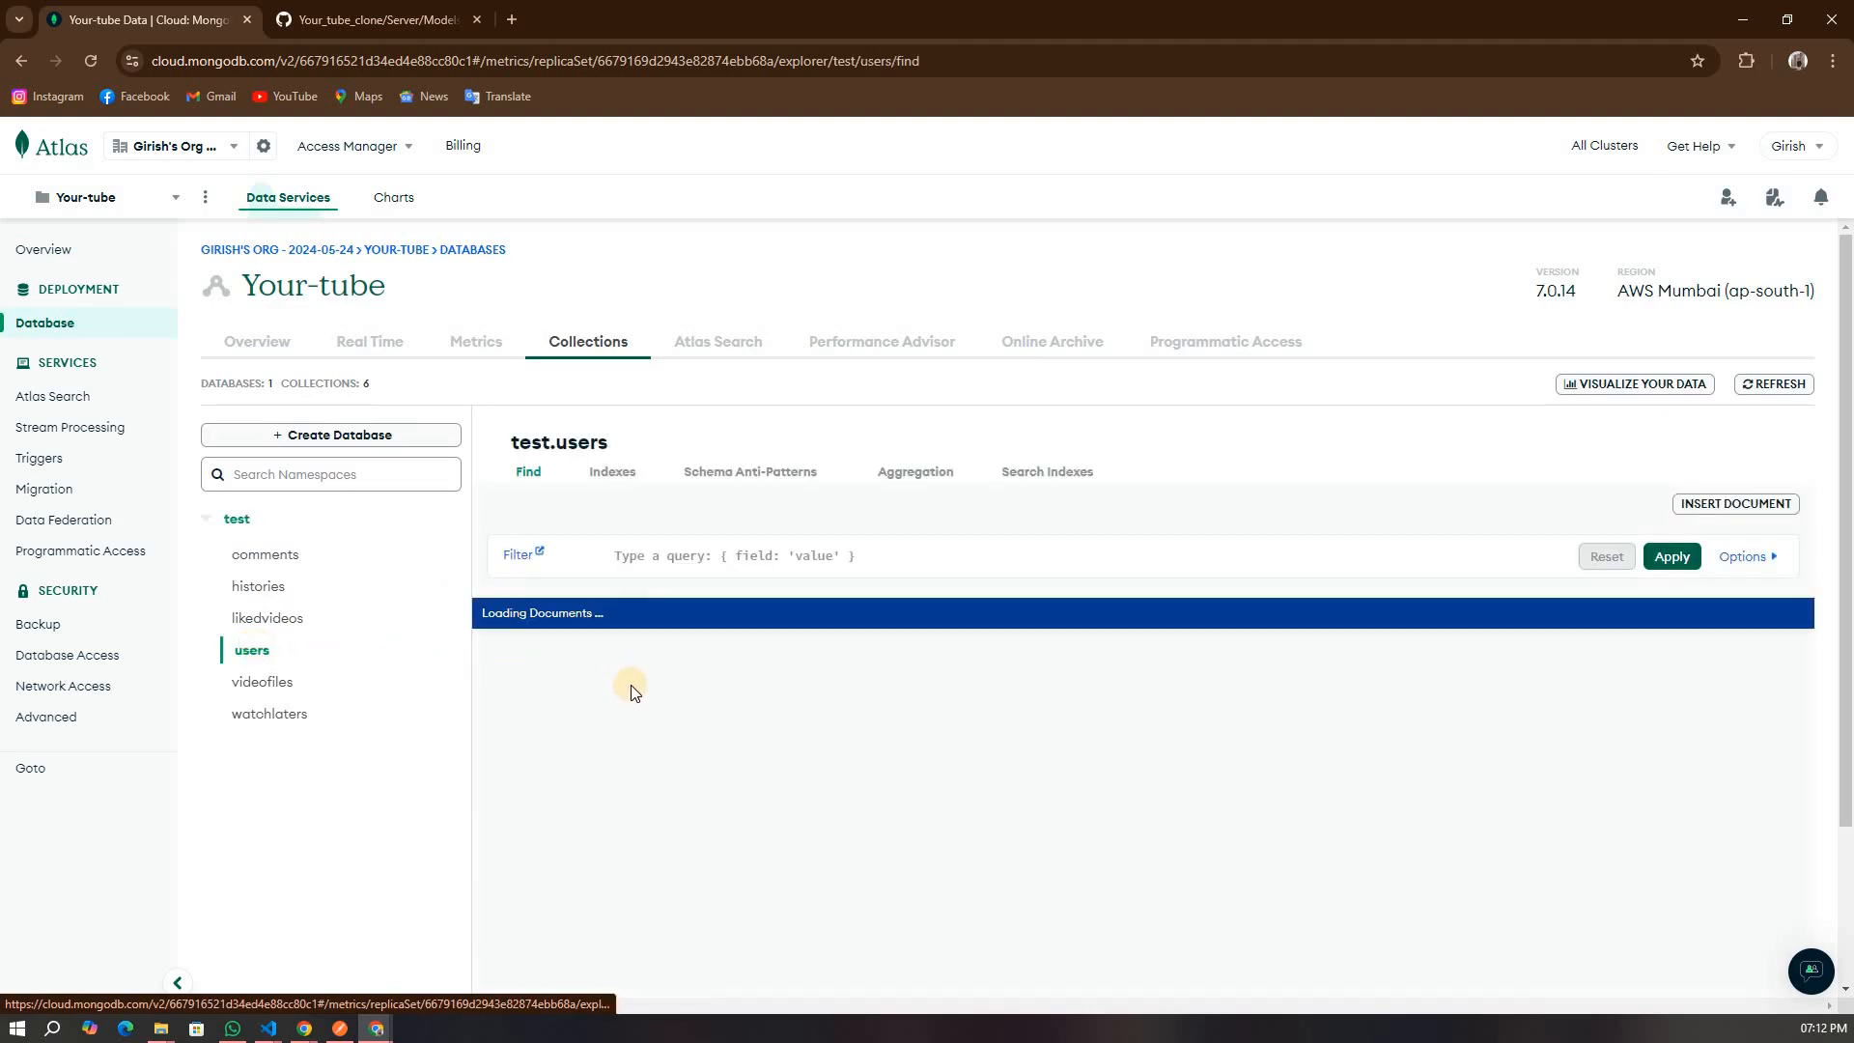
pyautogui.scroll(-2, 629, 694)
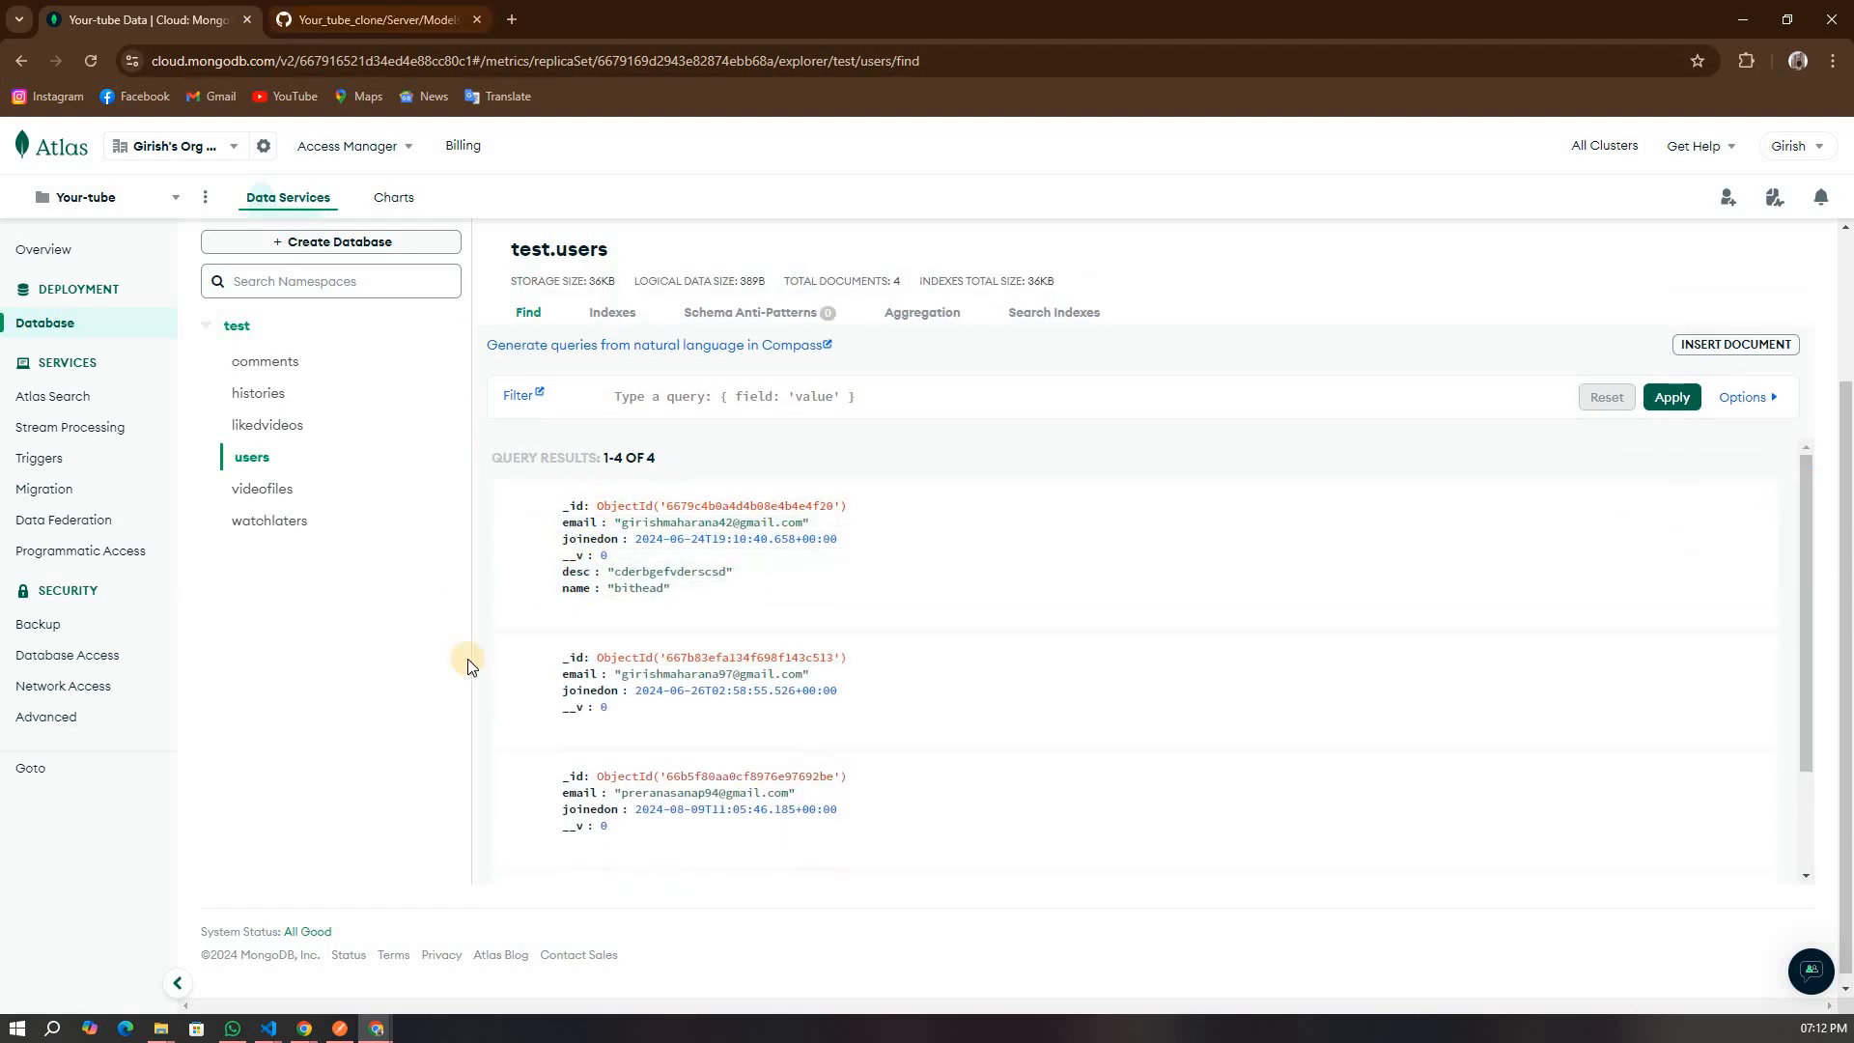
pyautogui.hotkey('ctrl', 'Tab')
pyautogui.moveTo(441, 357); pyautogui.dragTo(638, 431)
pyautogui.click(539, 425)
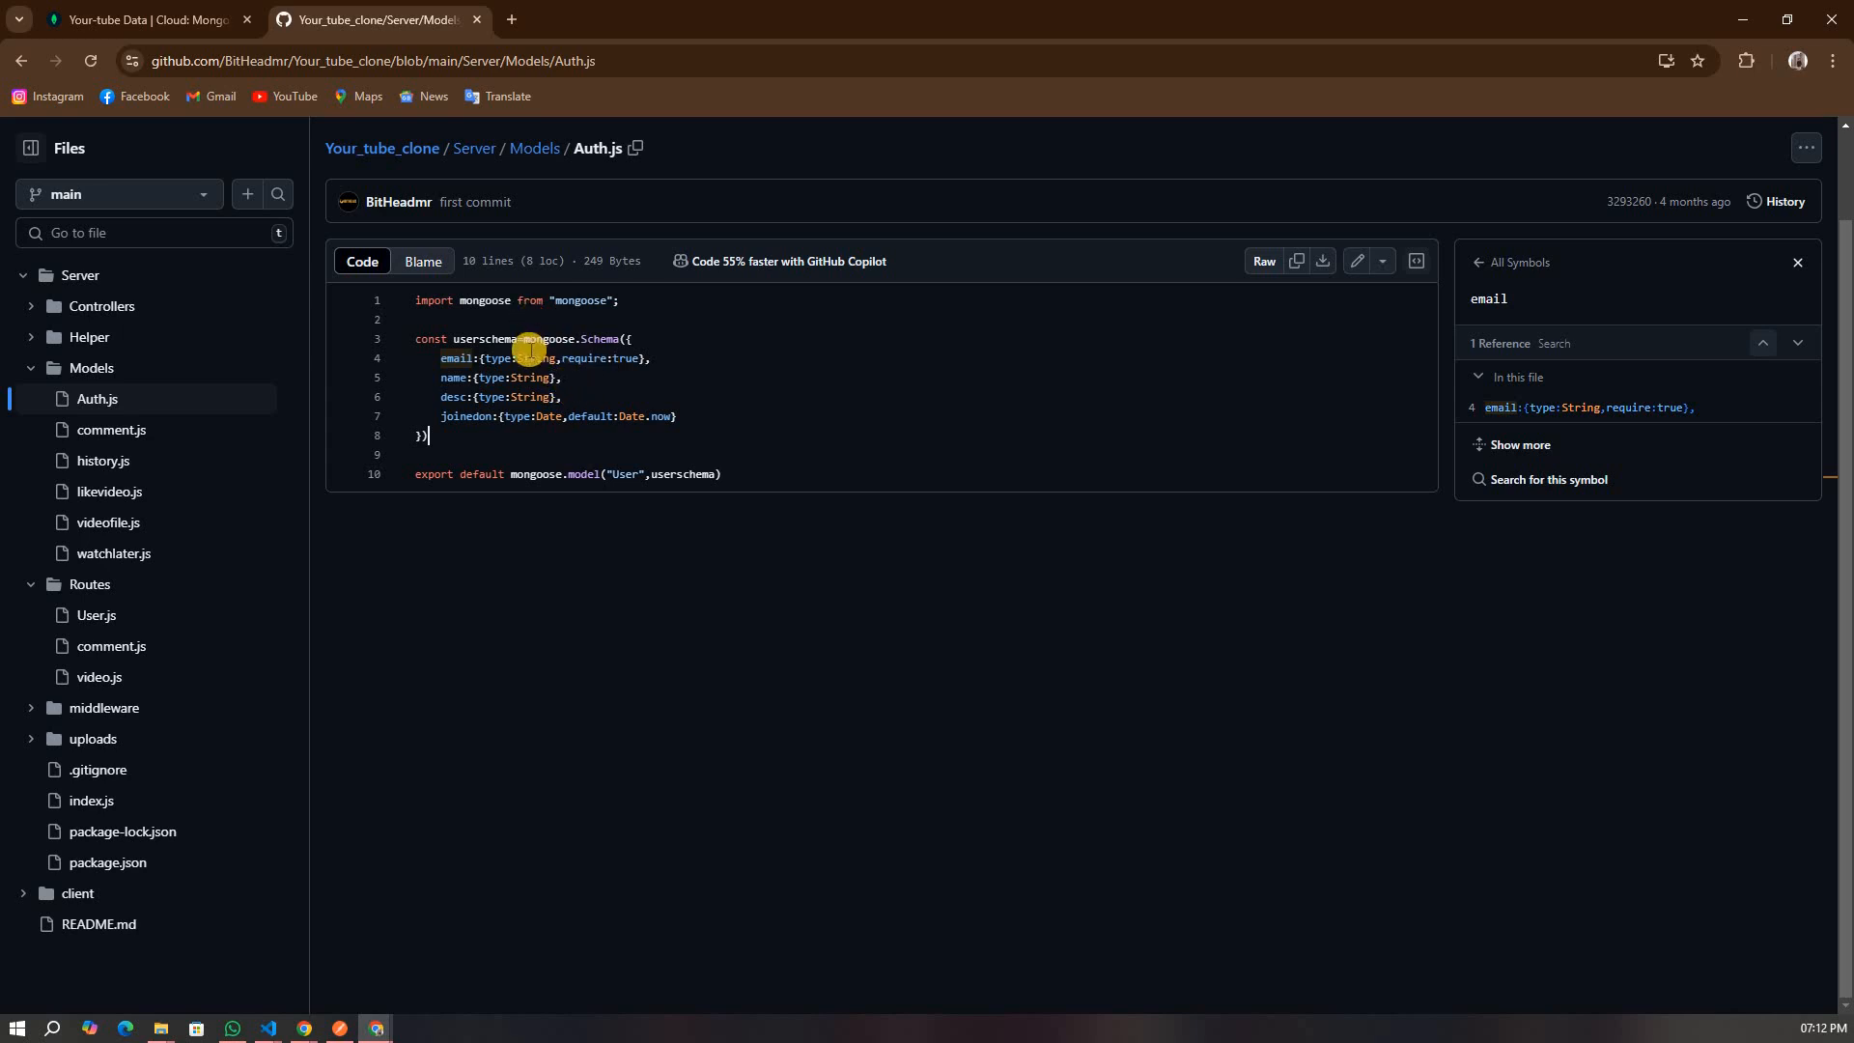
# - Look through the comment.js, history.js and videofile.js model schemas
pyautogui.click(147, 435)
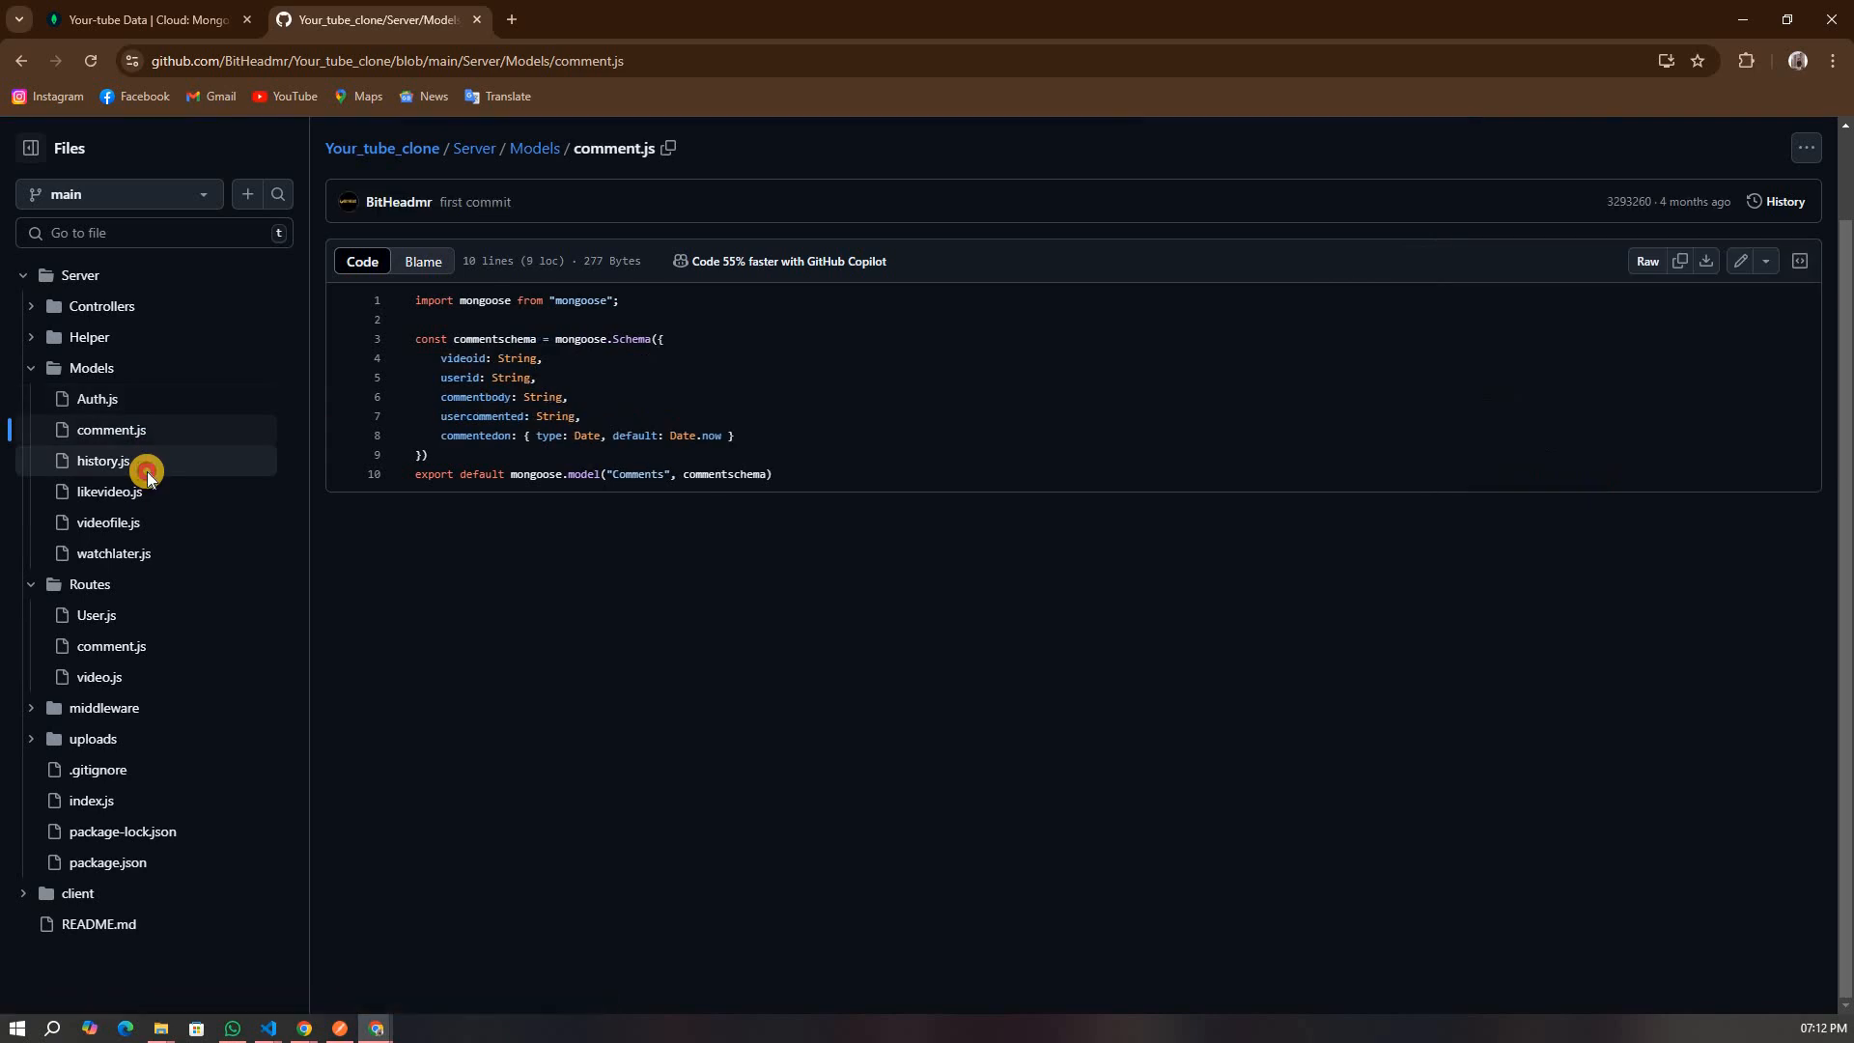
pyautogui.click(146, 463)
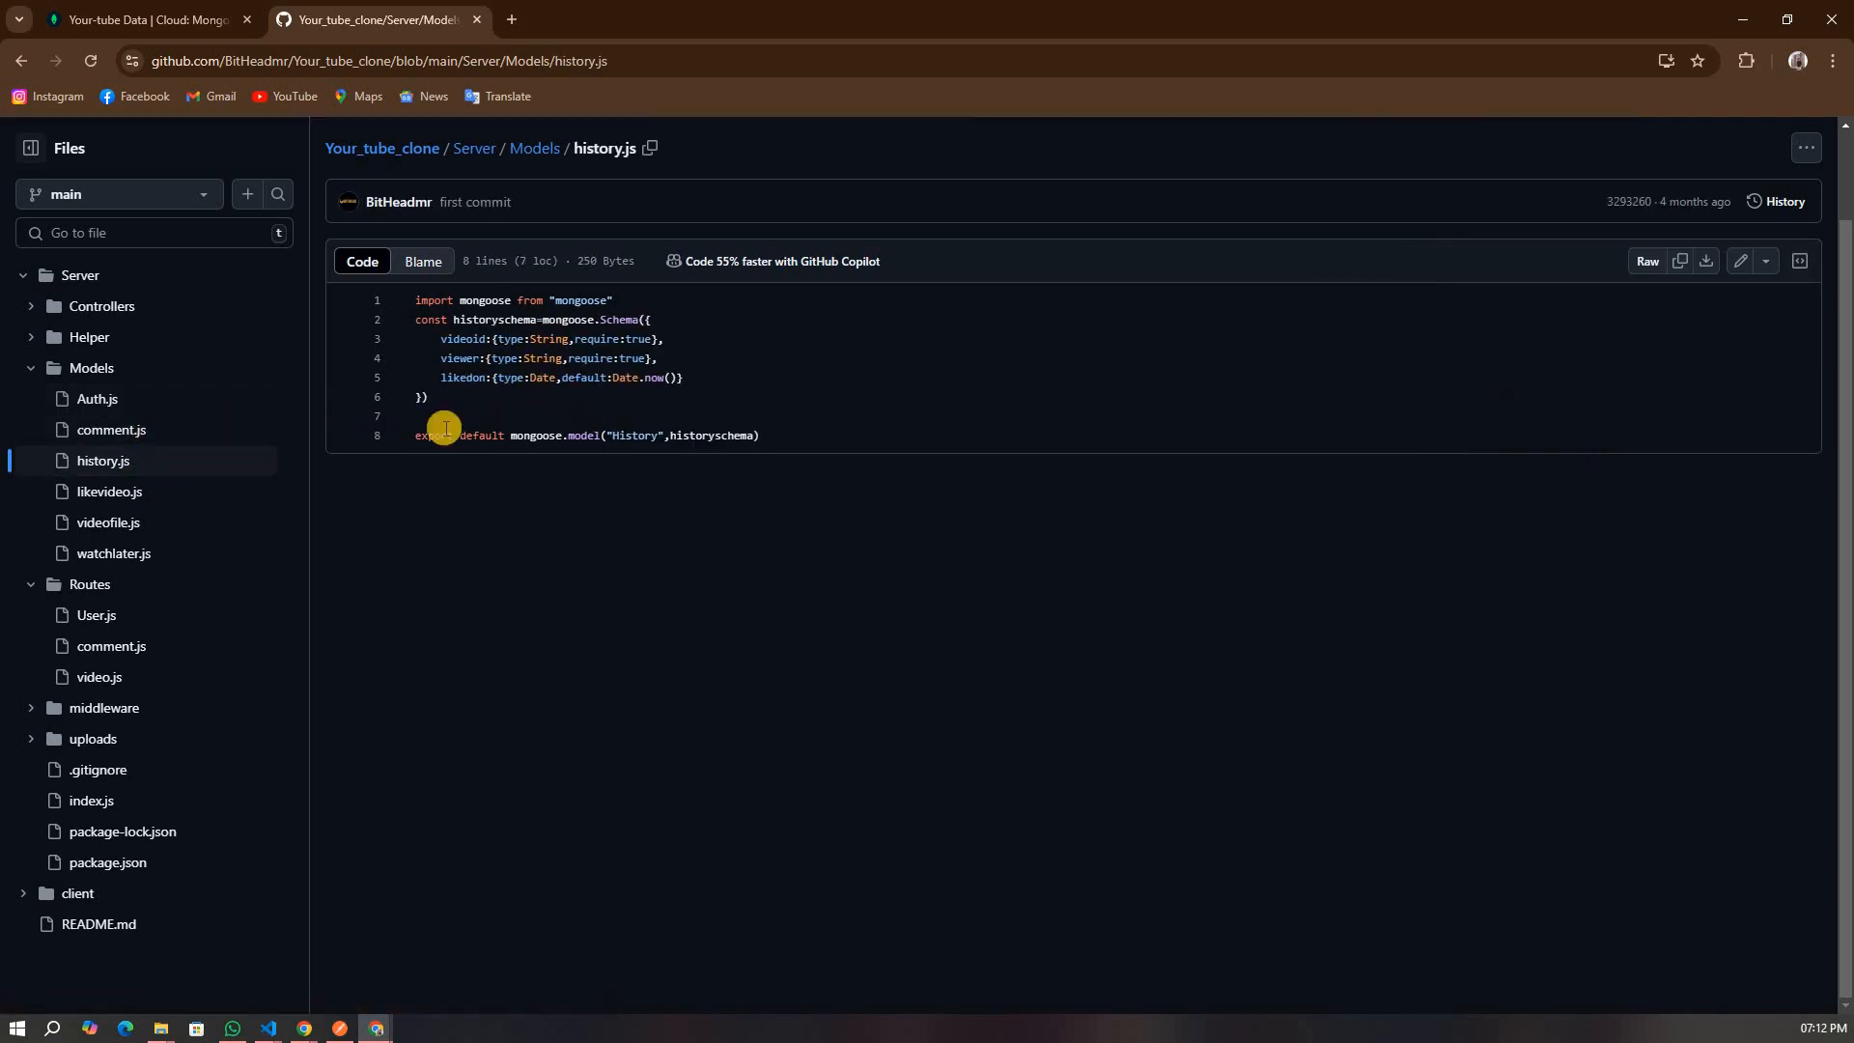
pyautogui.click(139, 522)
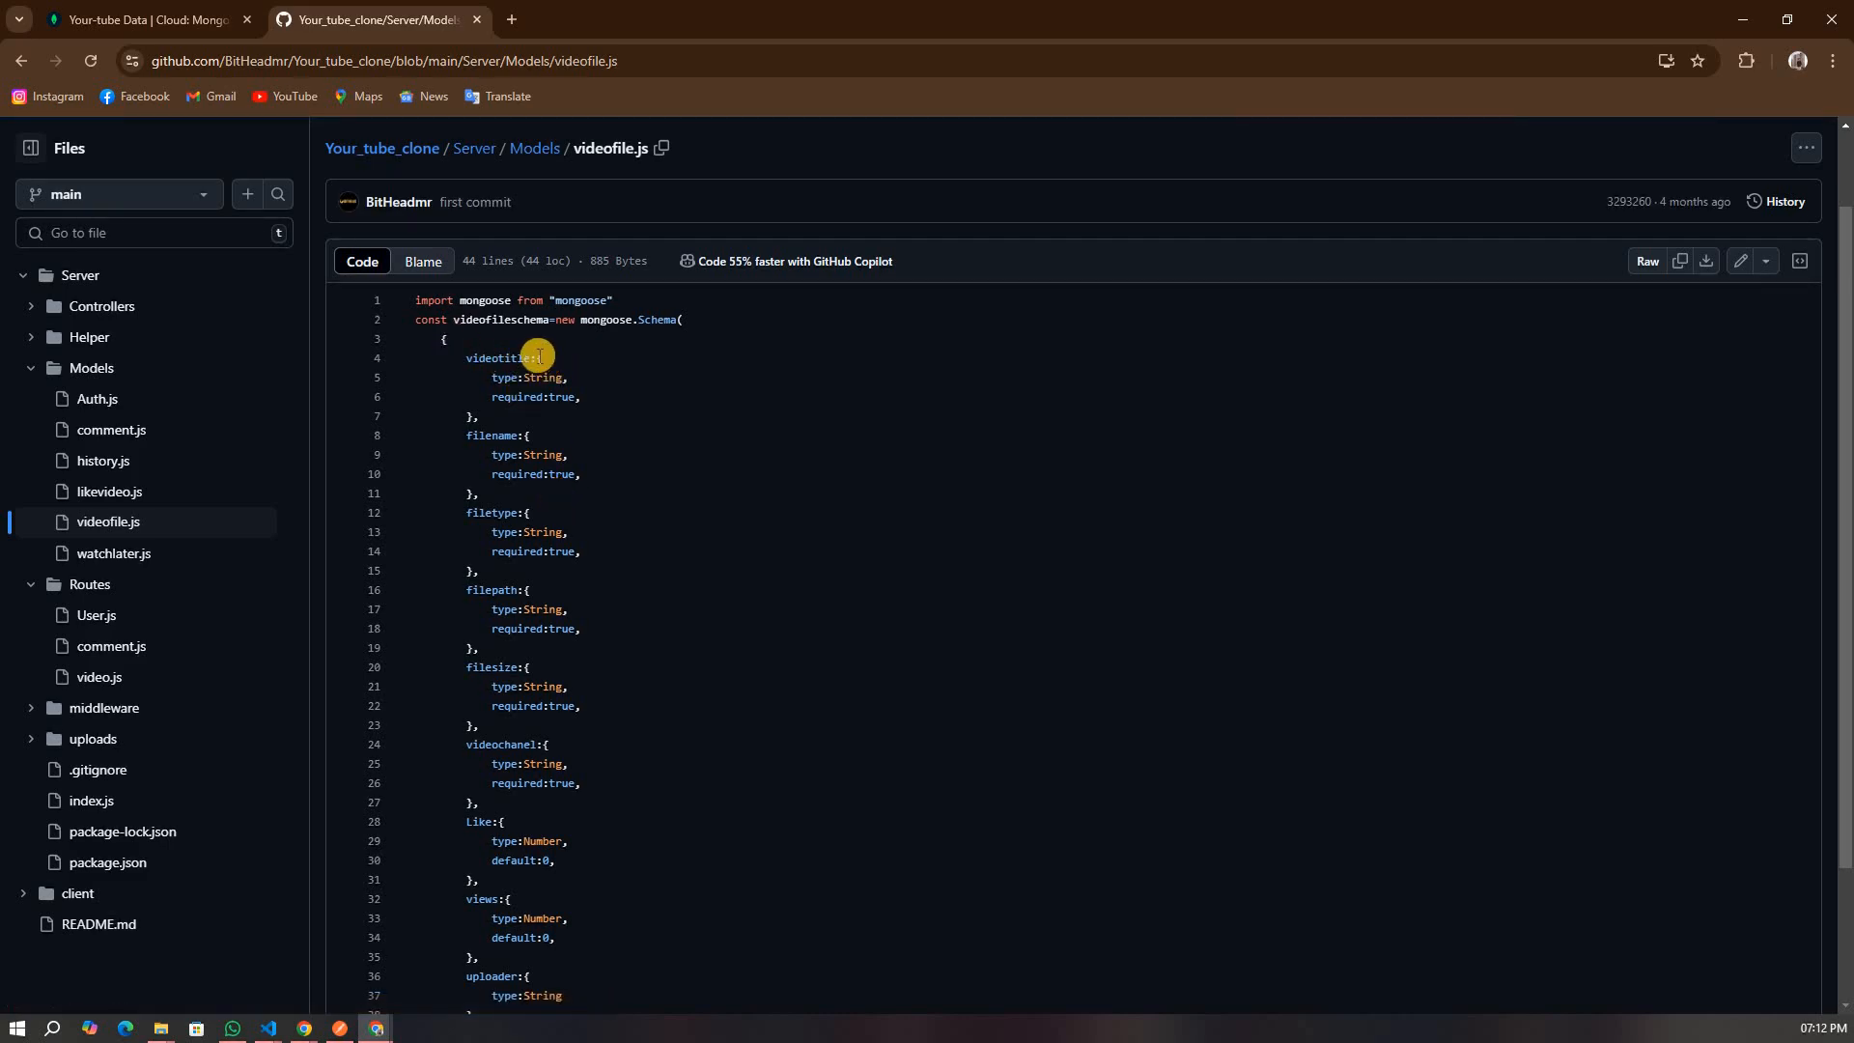
# - Review the videotitle field in videofile.js and expand the Controllers folder
pyautogui.moveTo(551, 396); pyautogui.dragTo(481, 416)
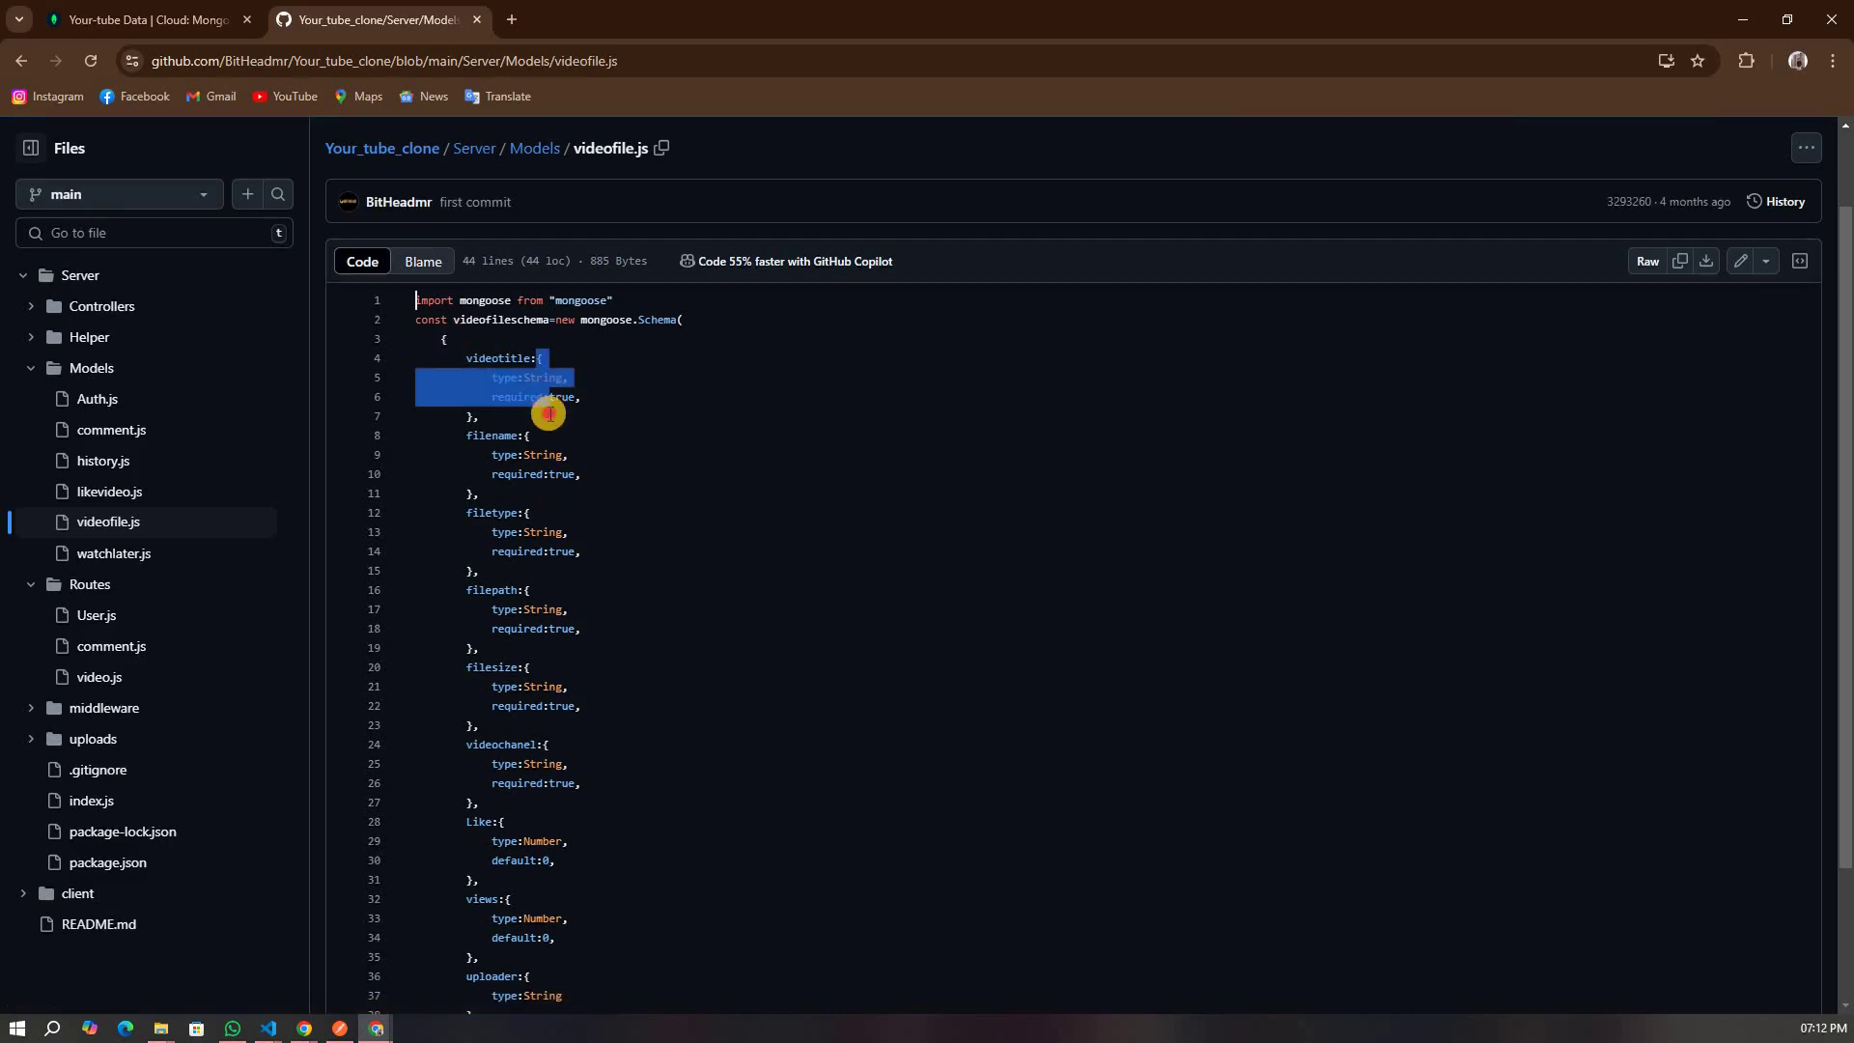
pyautogui.click(525, 354)
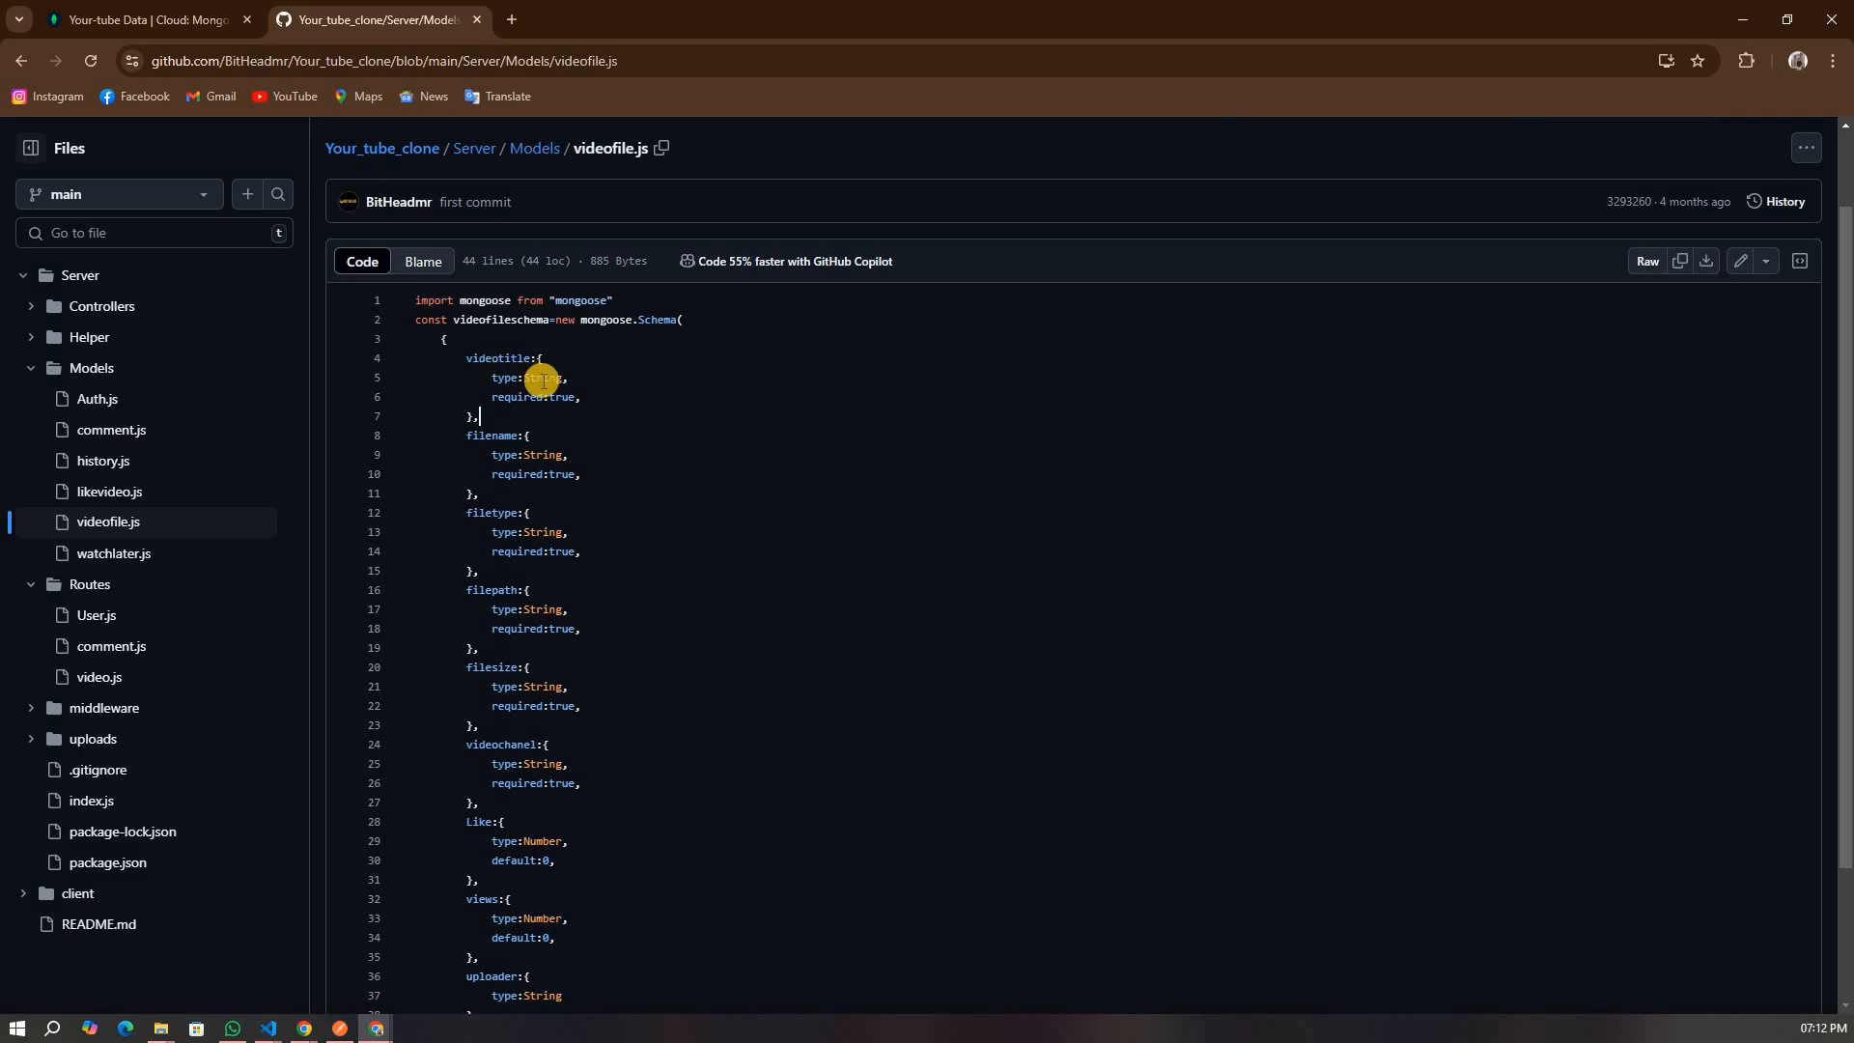
pyautogui.scroll(-4, 565, 642)
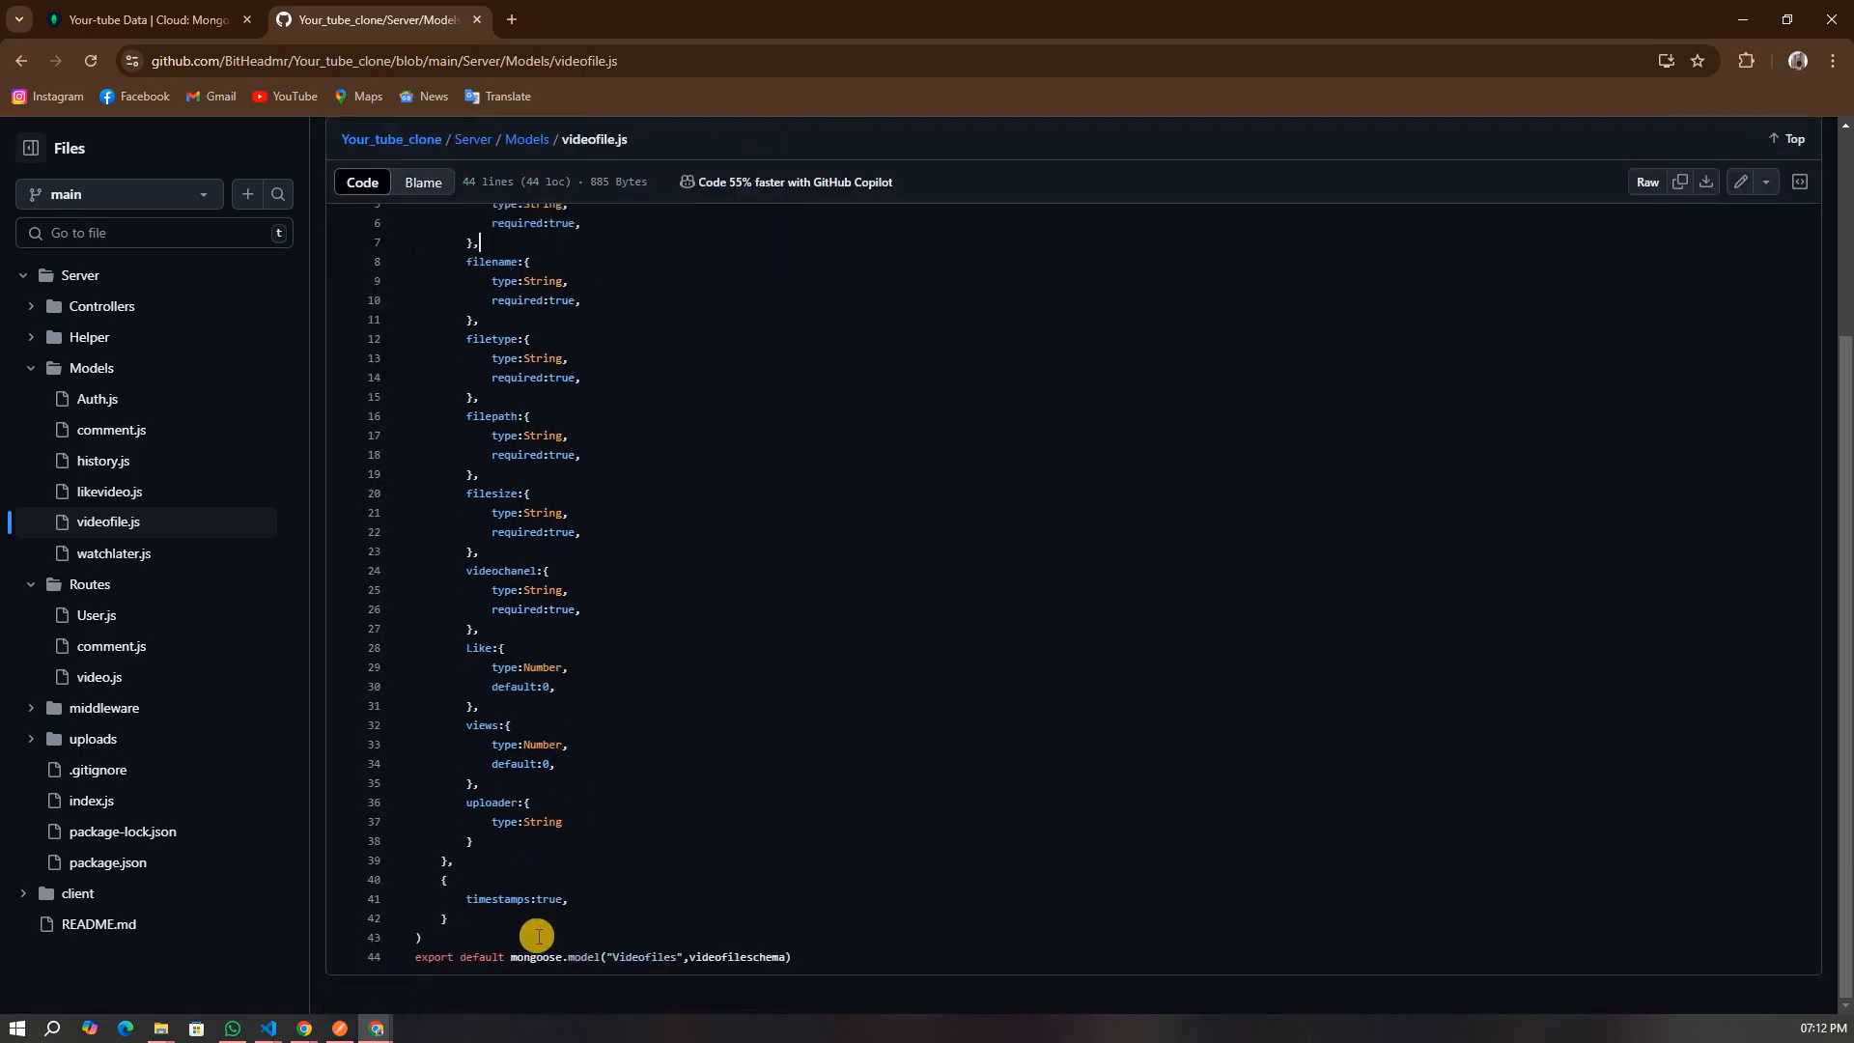
pyautogui.scroll(4, 579, 910)
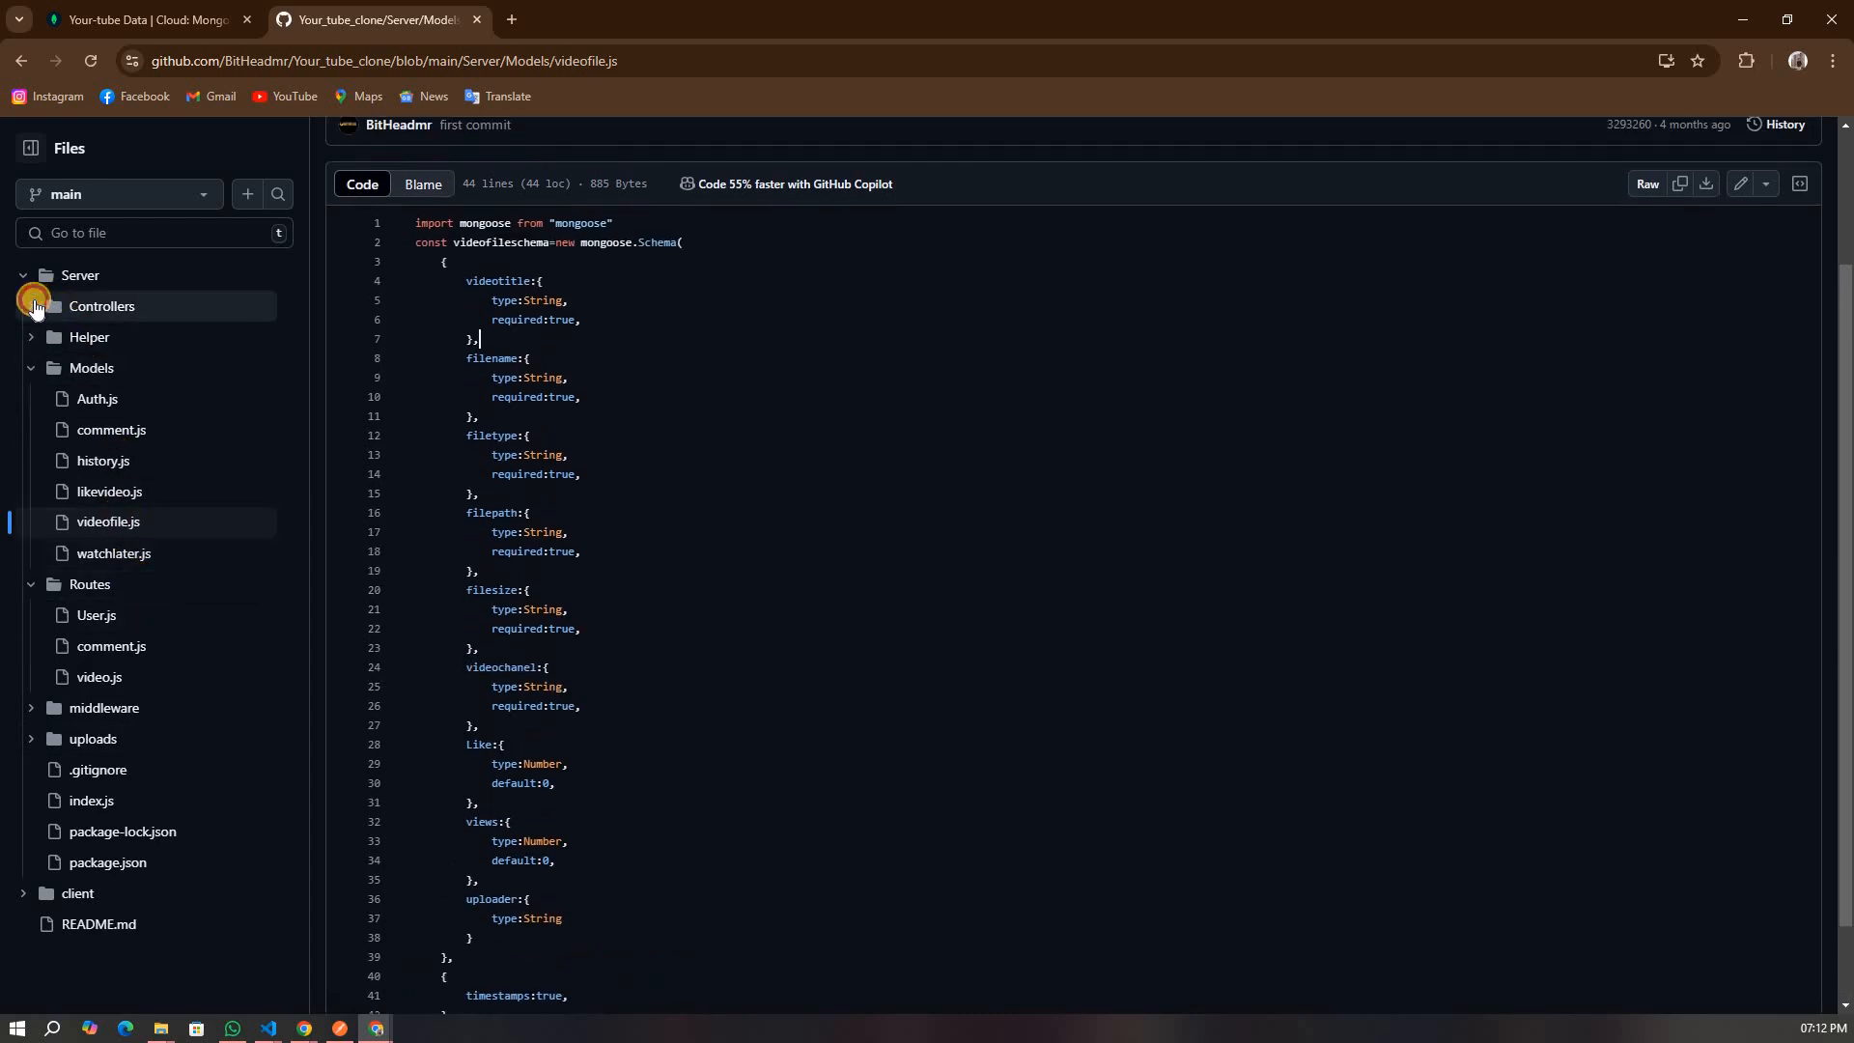
pyautogui.click(87, 306)
# - Review the Controllers/Auth.js login code and the references to its create call
pyautogui.click(96, 336)
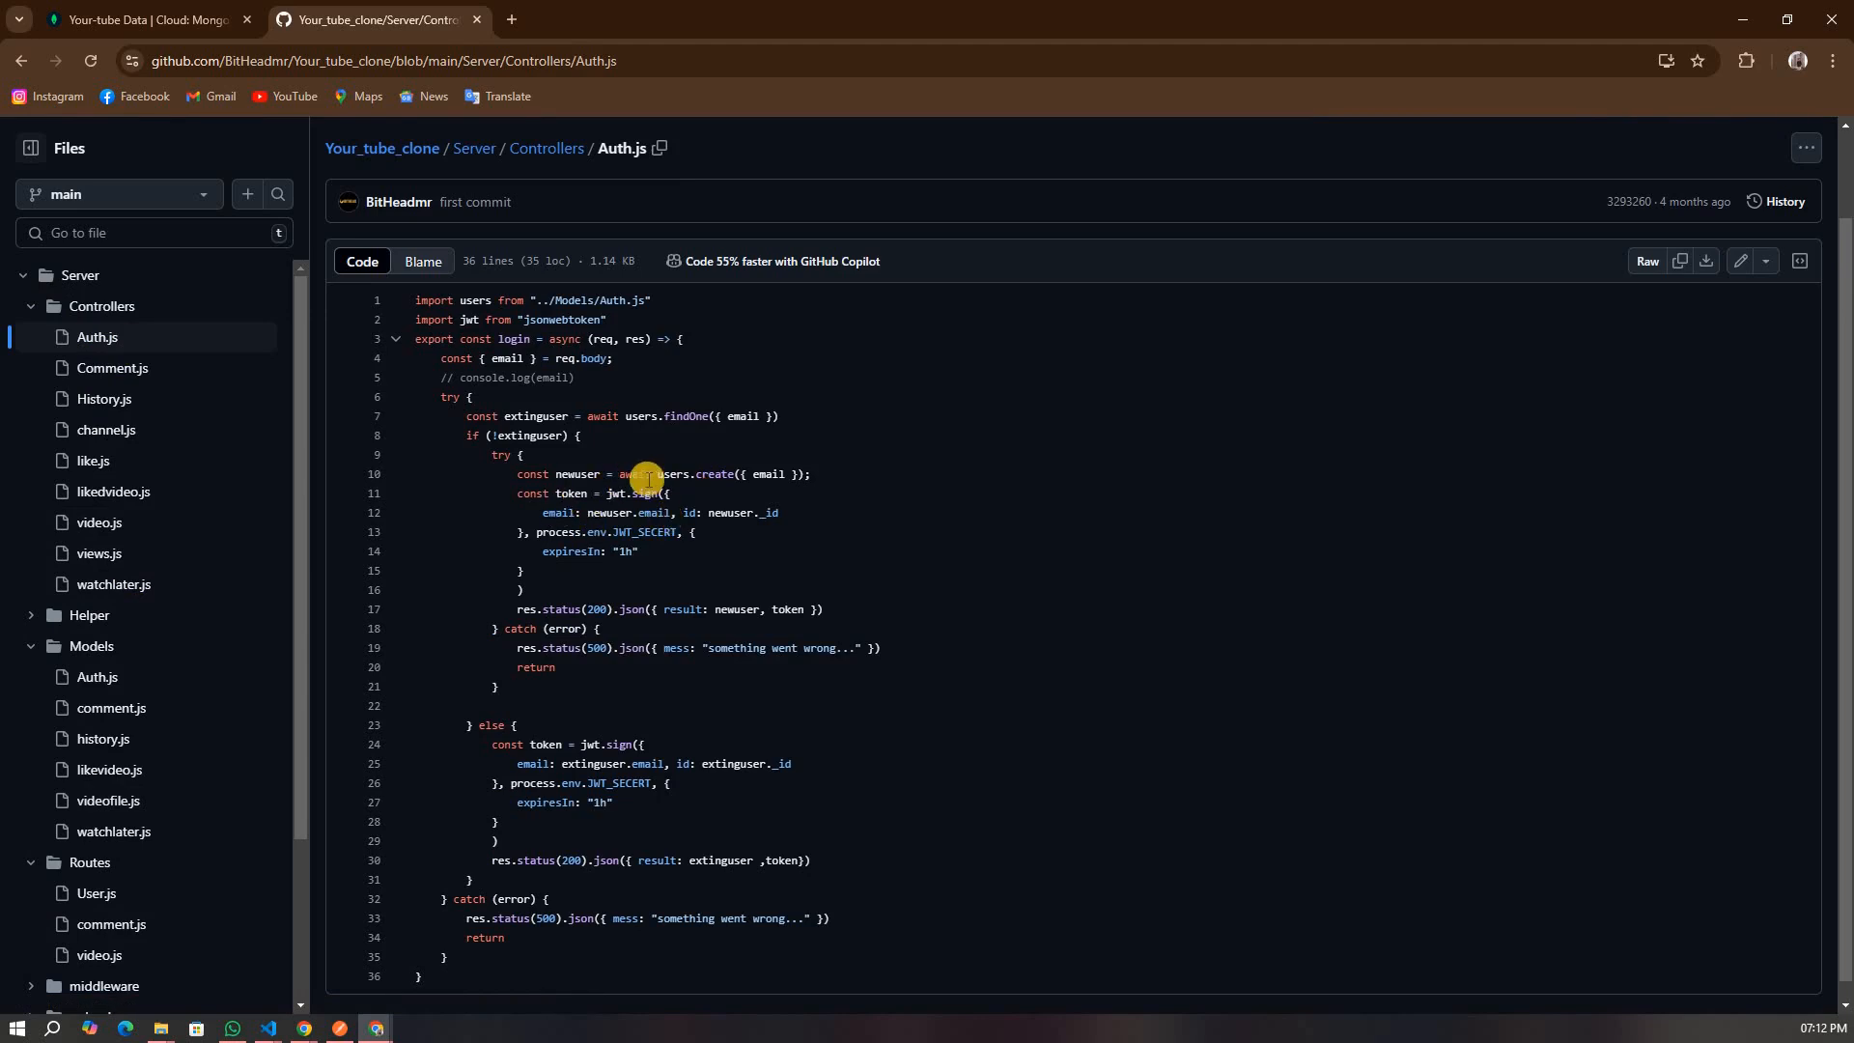
pyautogui.click(704, 473)
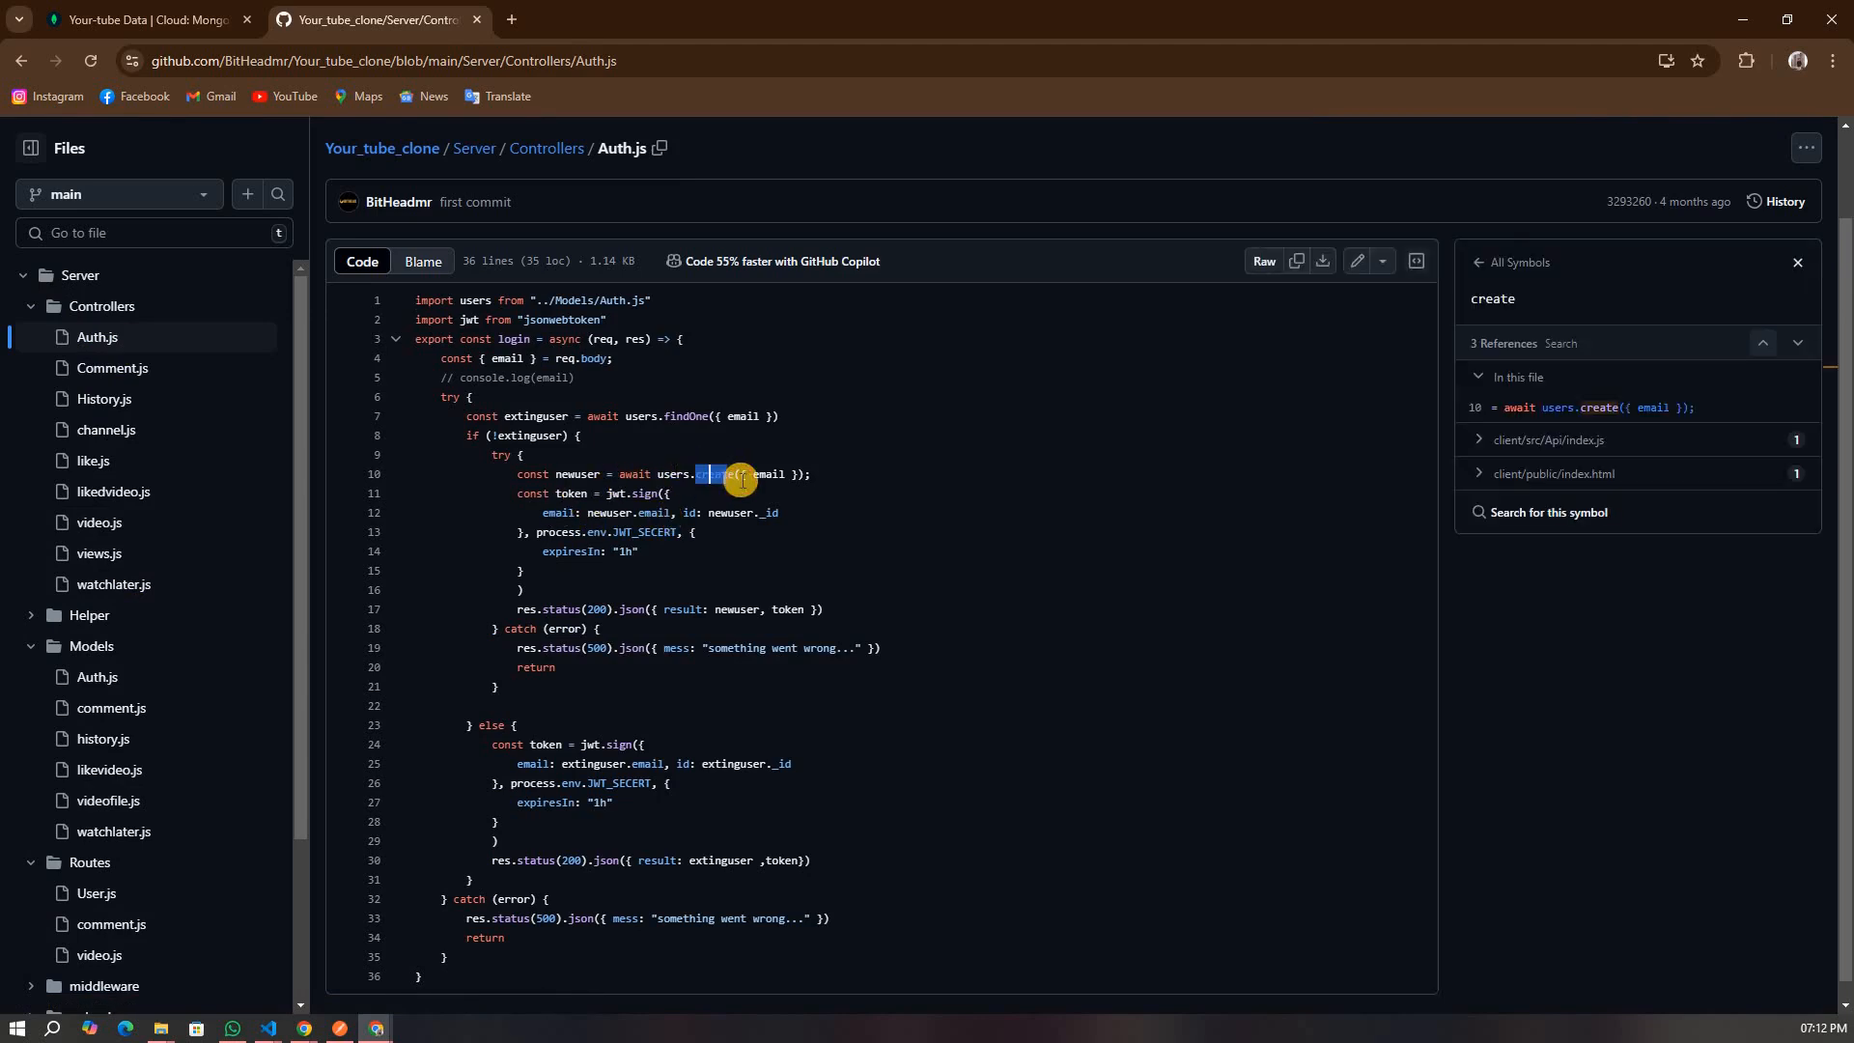
pyautogui.click(739, 473)
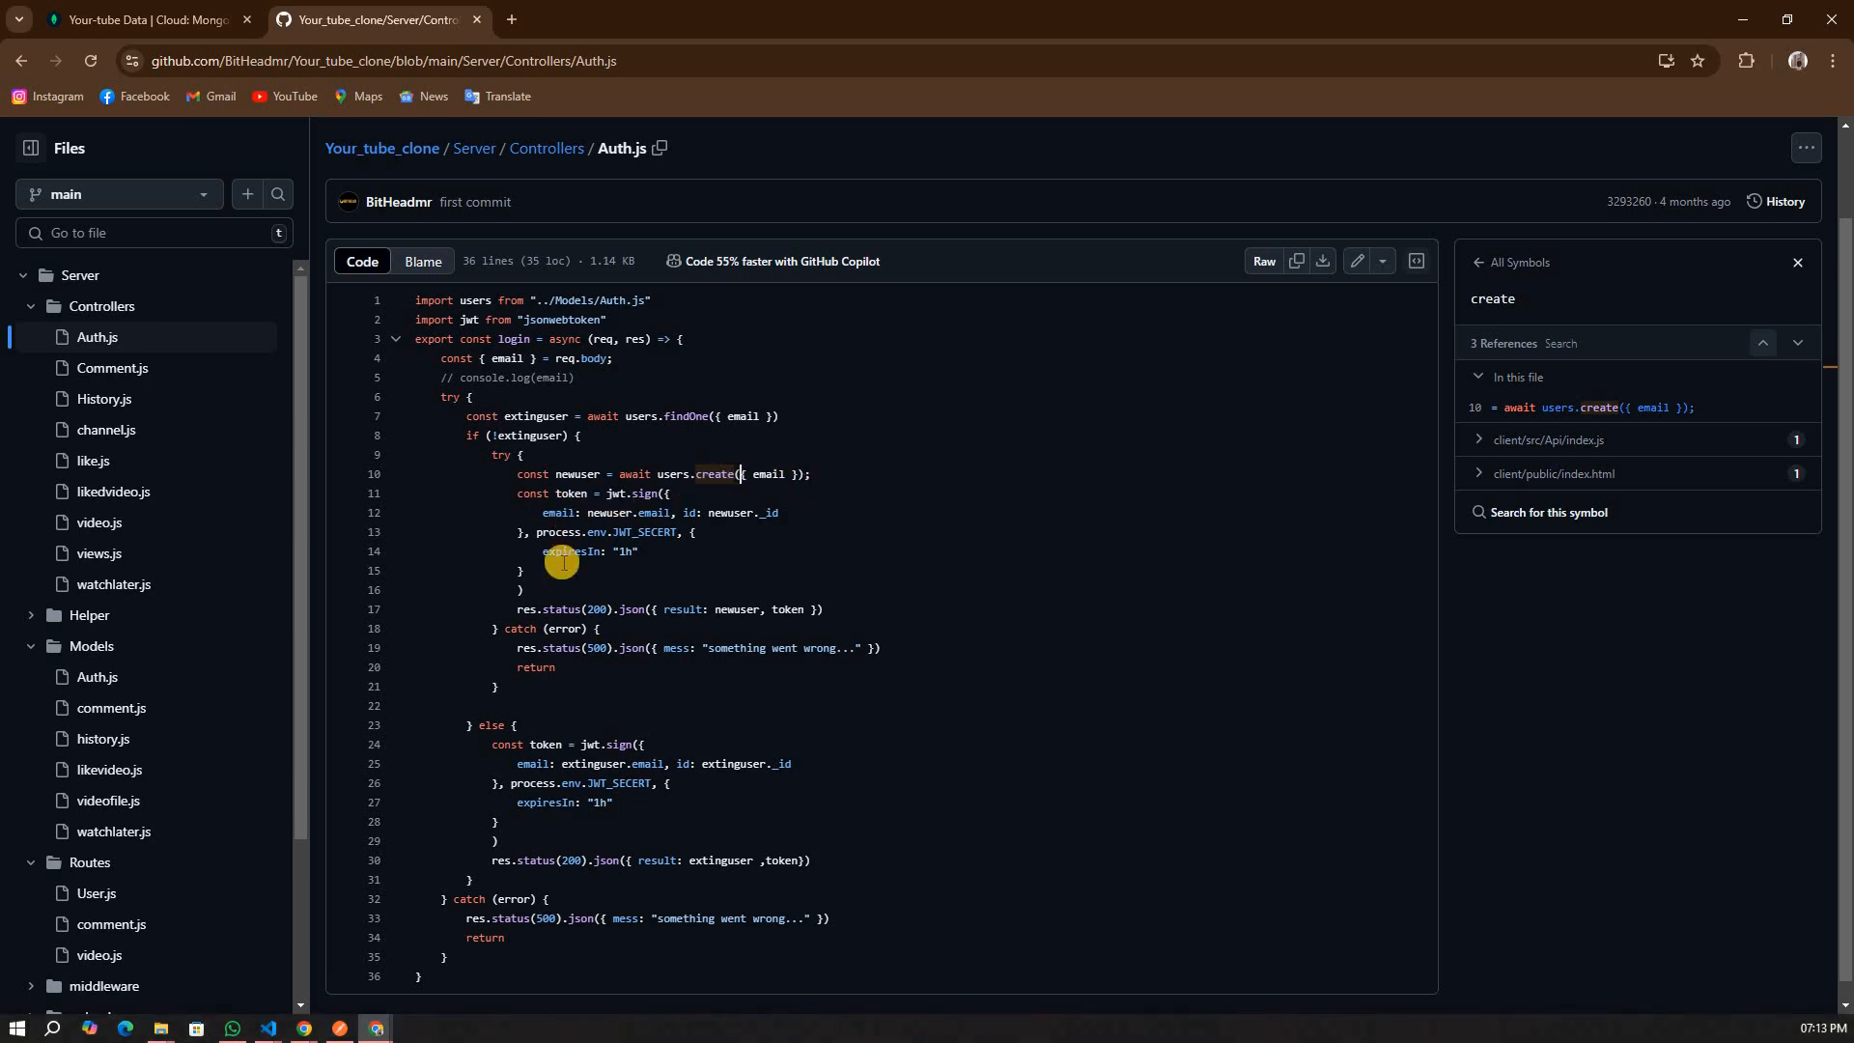
pyautogui.scroll(-1, 546, 621)
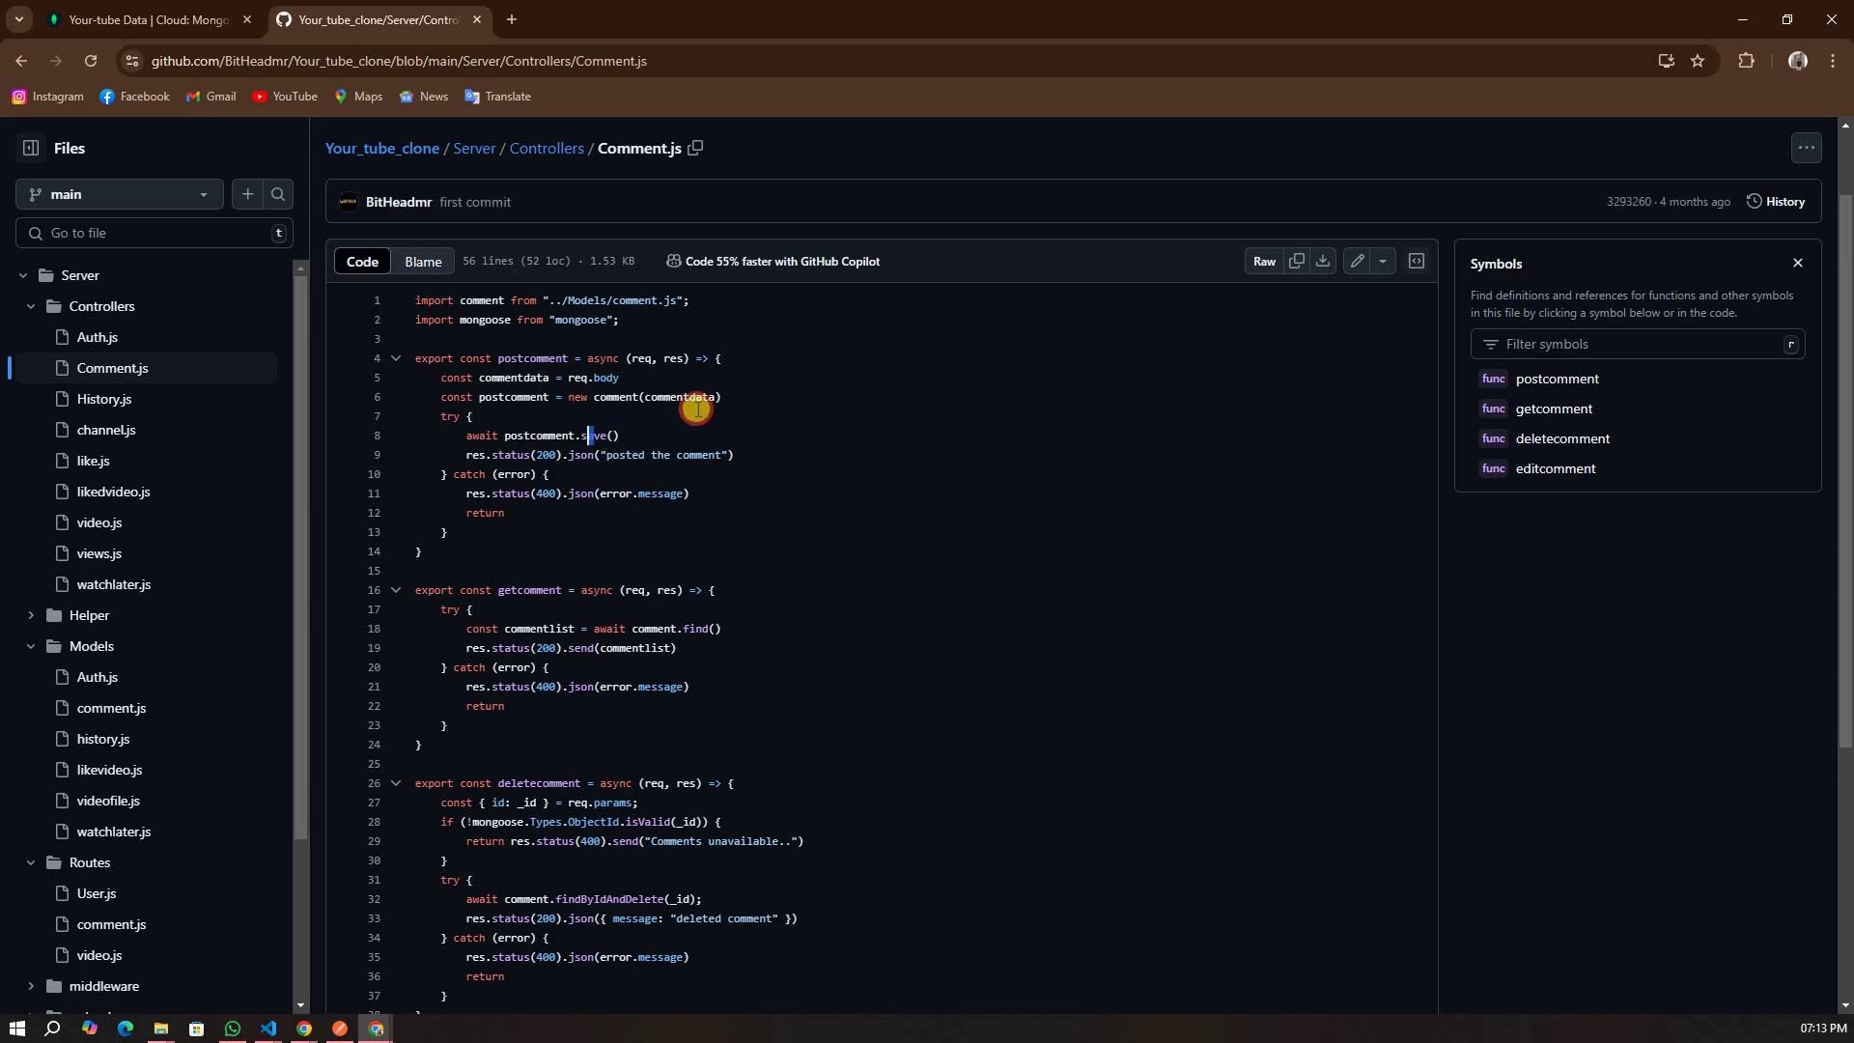
# - Review the postcomment save() call and the ObjectId validity check in deletecomment
pyautogui.moveTo(587, 436); pyautogui.dragTo(597, 434)
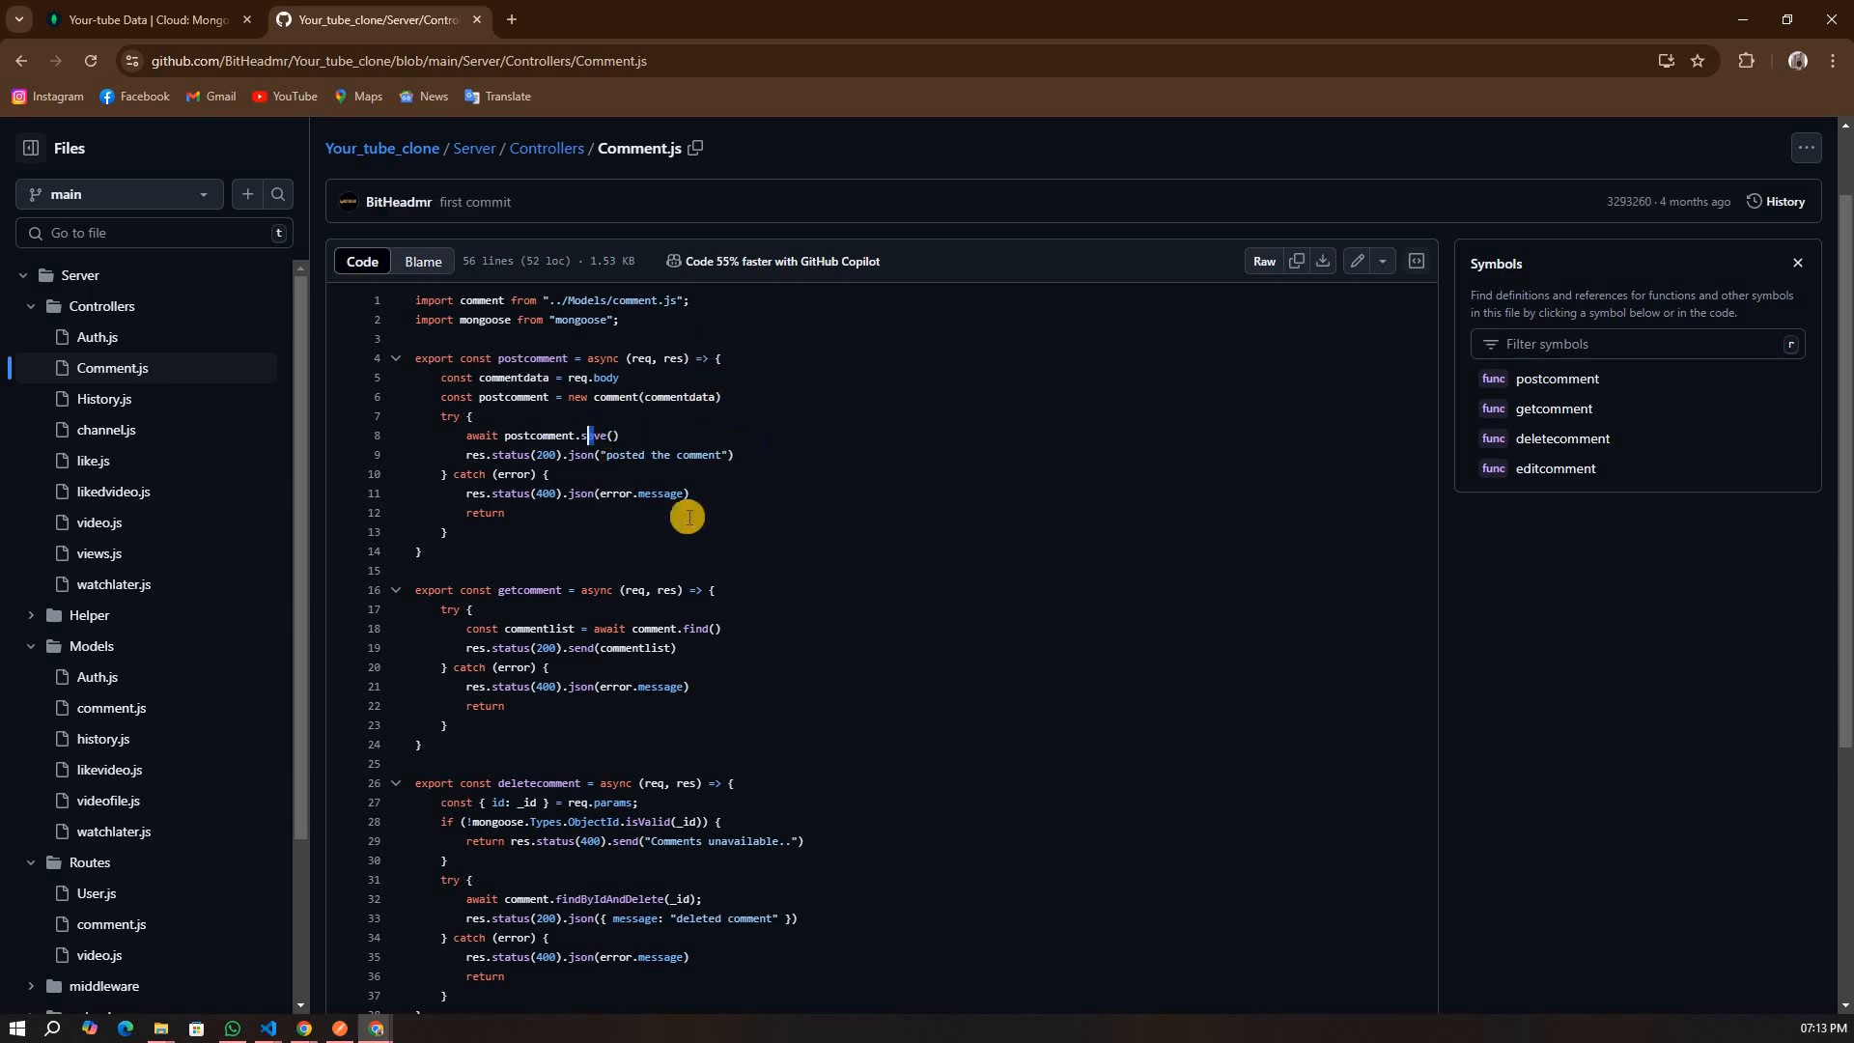
pyautogui.scroll(-1, 576, 623)
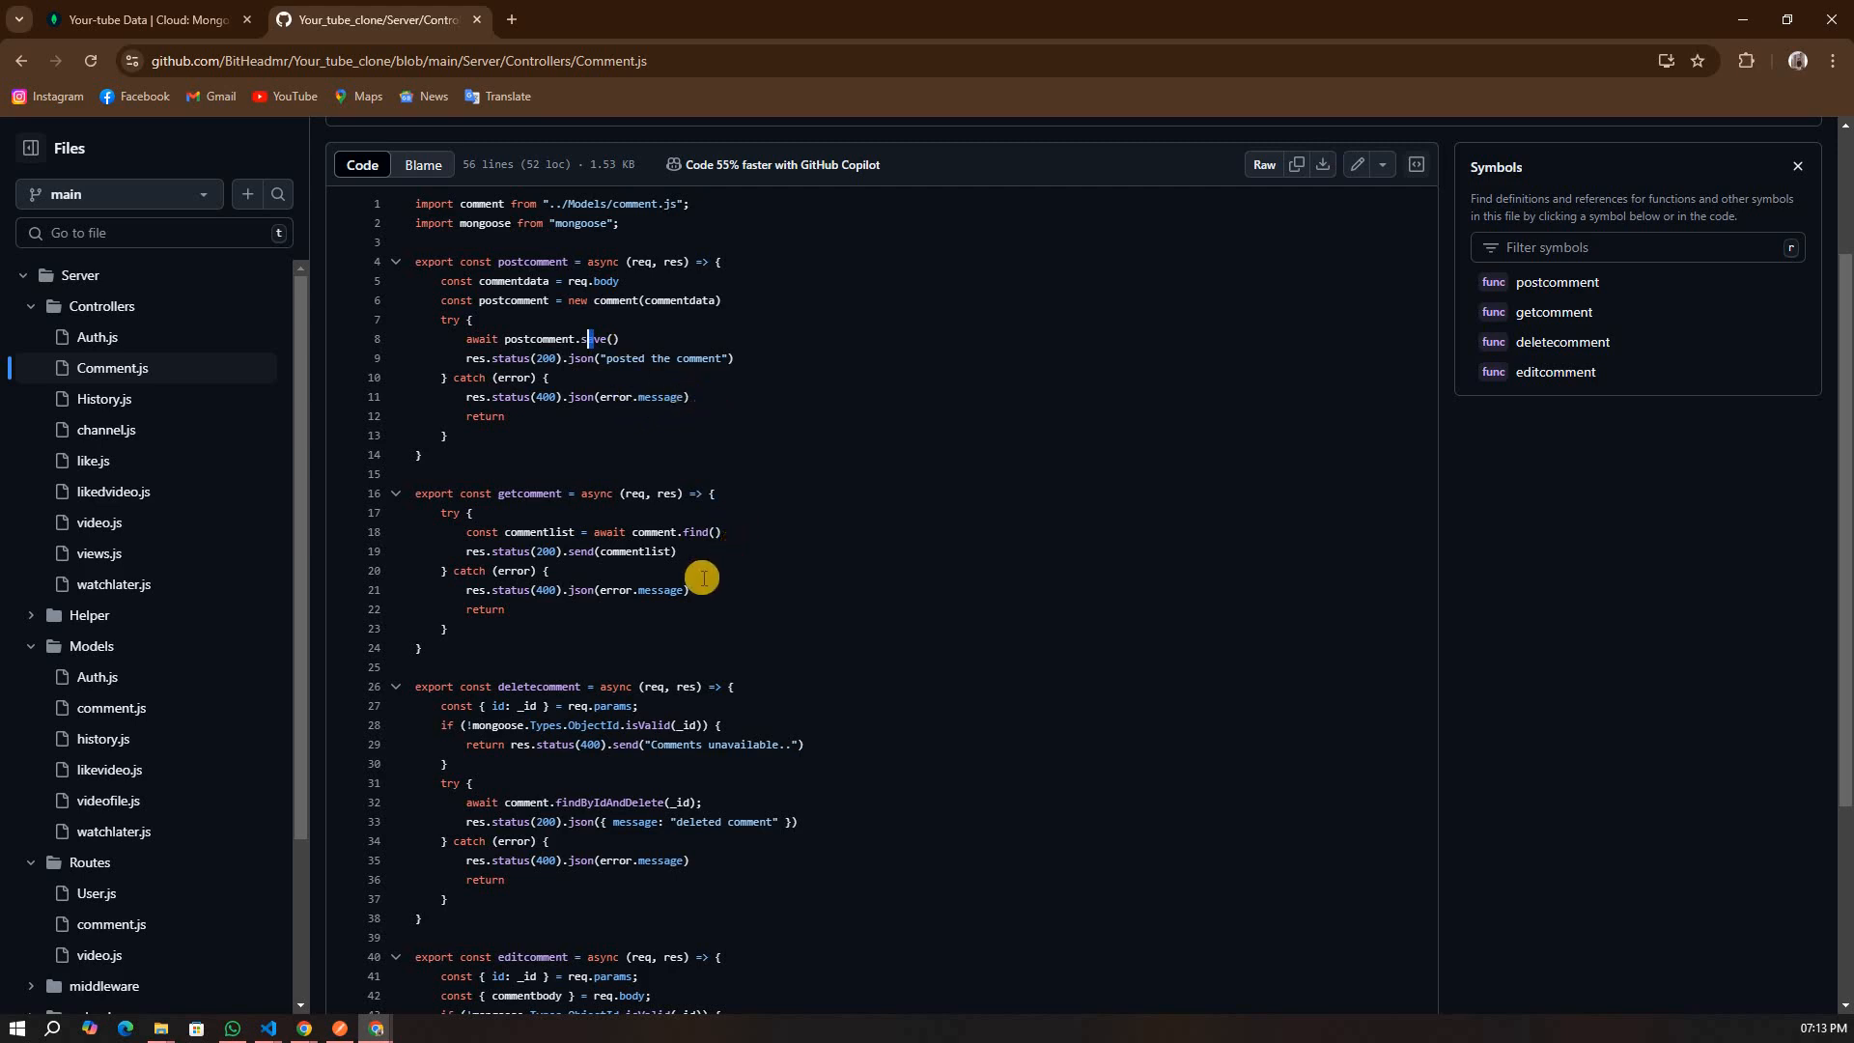
pyautogui.scroll(-3, 702, 585)
pyautogui.scroll(-2, 637, 499)
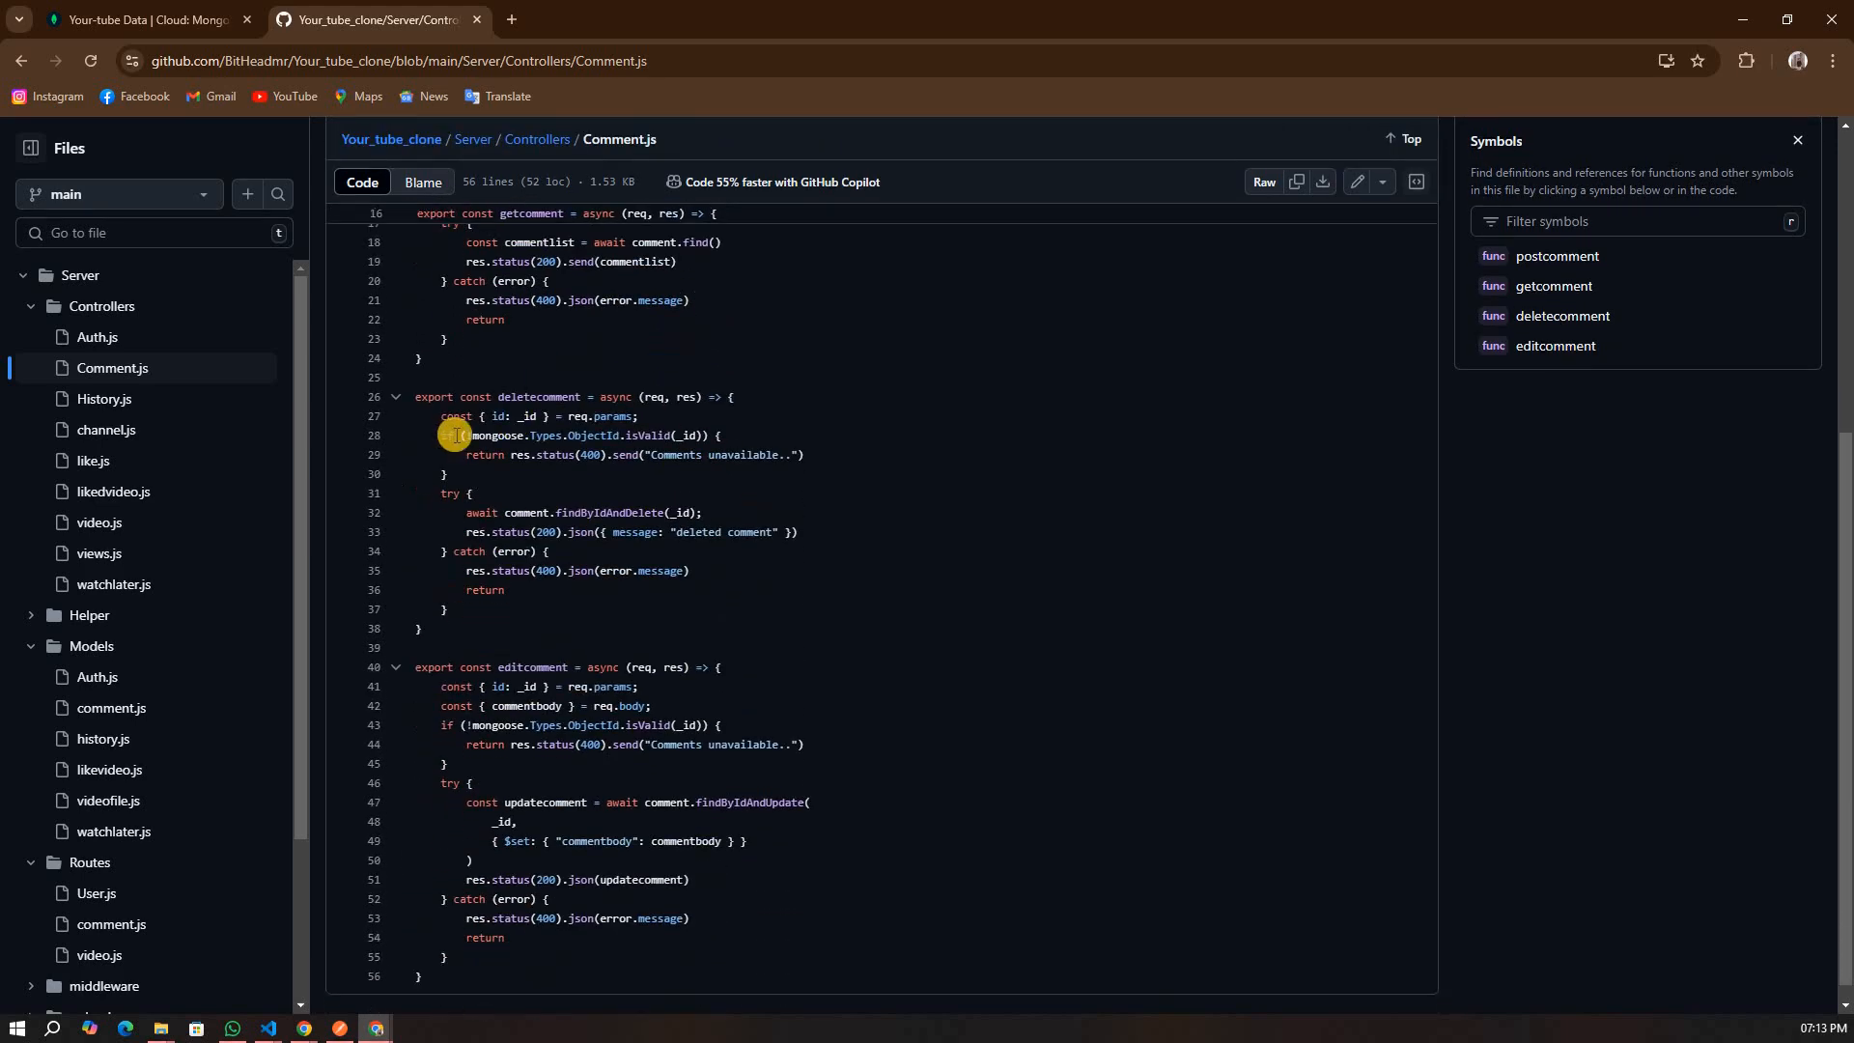
pyautogui.moveTo(441, 435); pyautogui.dragTo(464, 472)
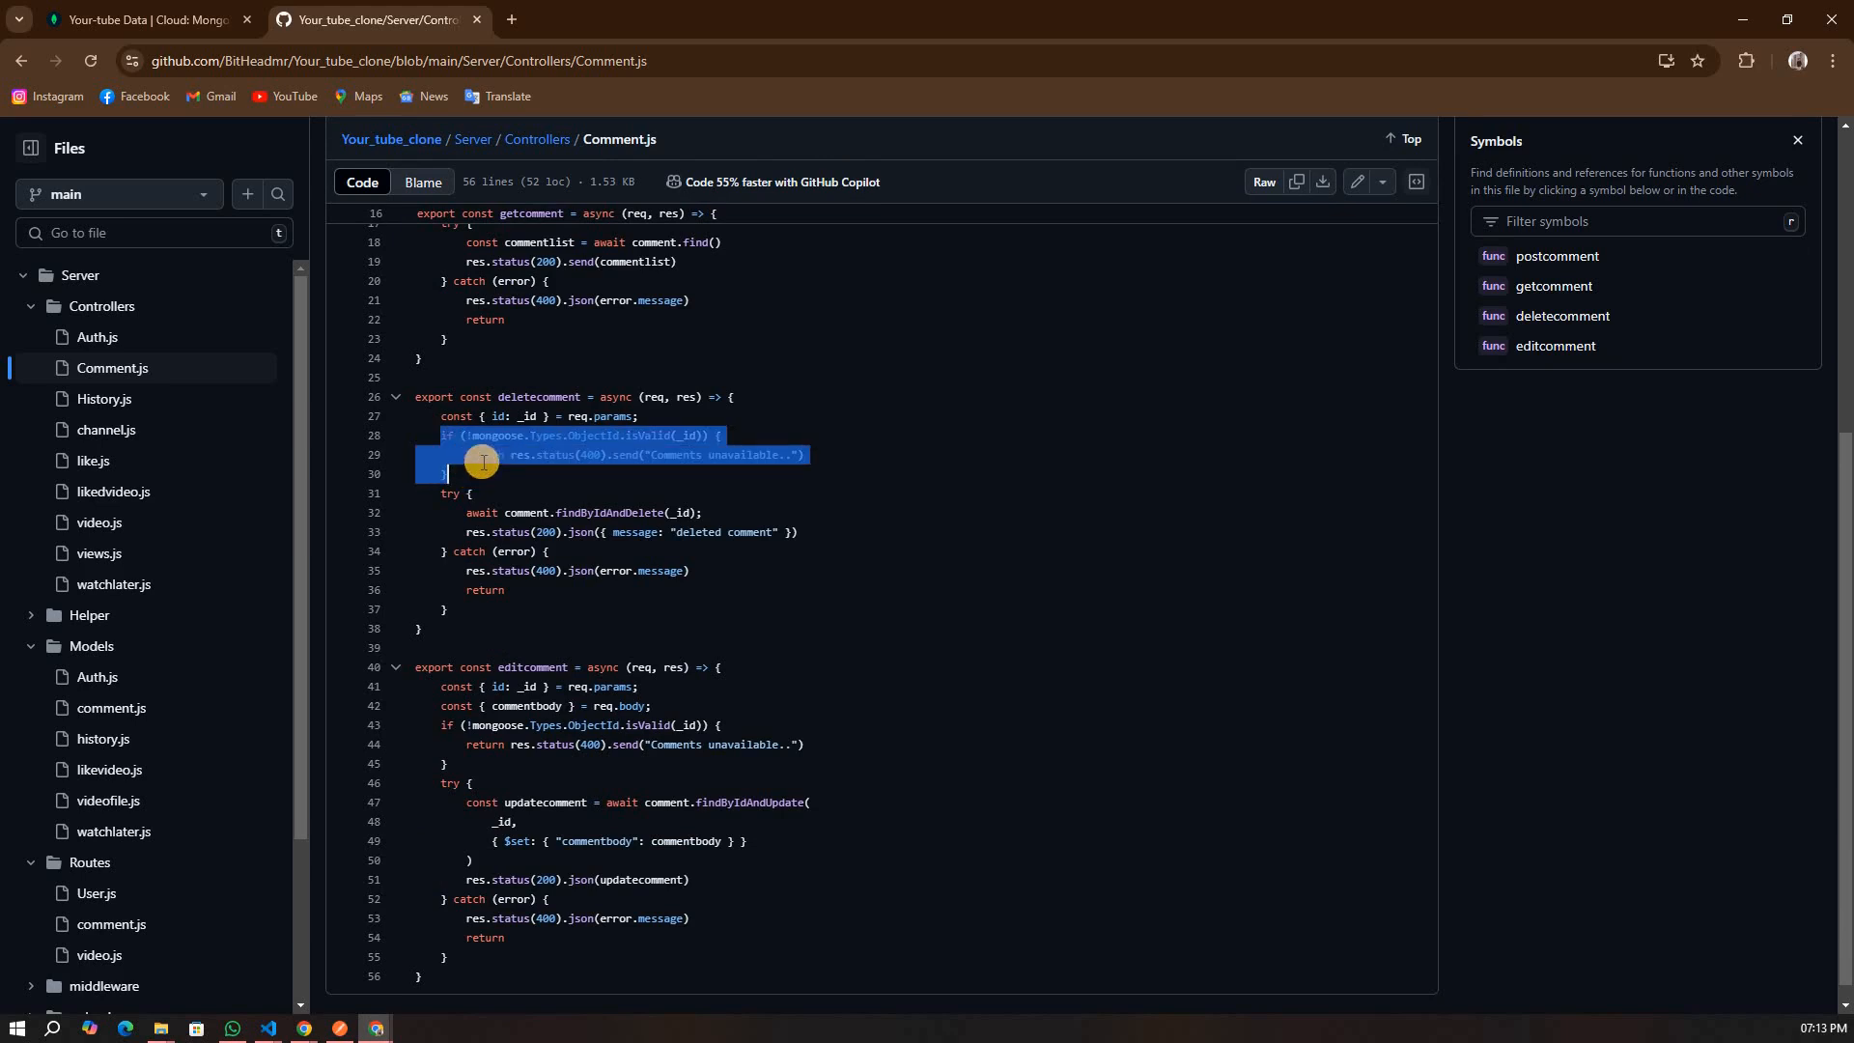
pyautogui.click(638, 421)
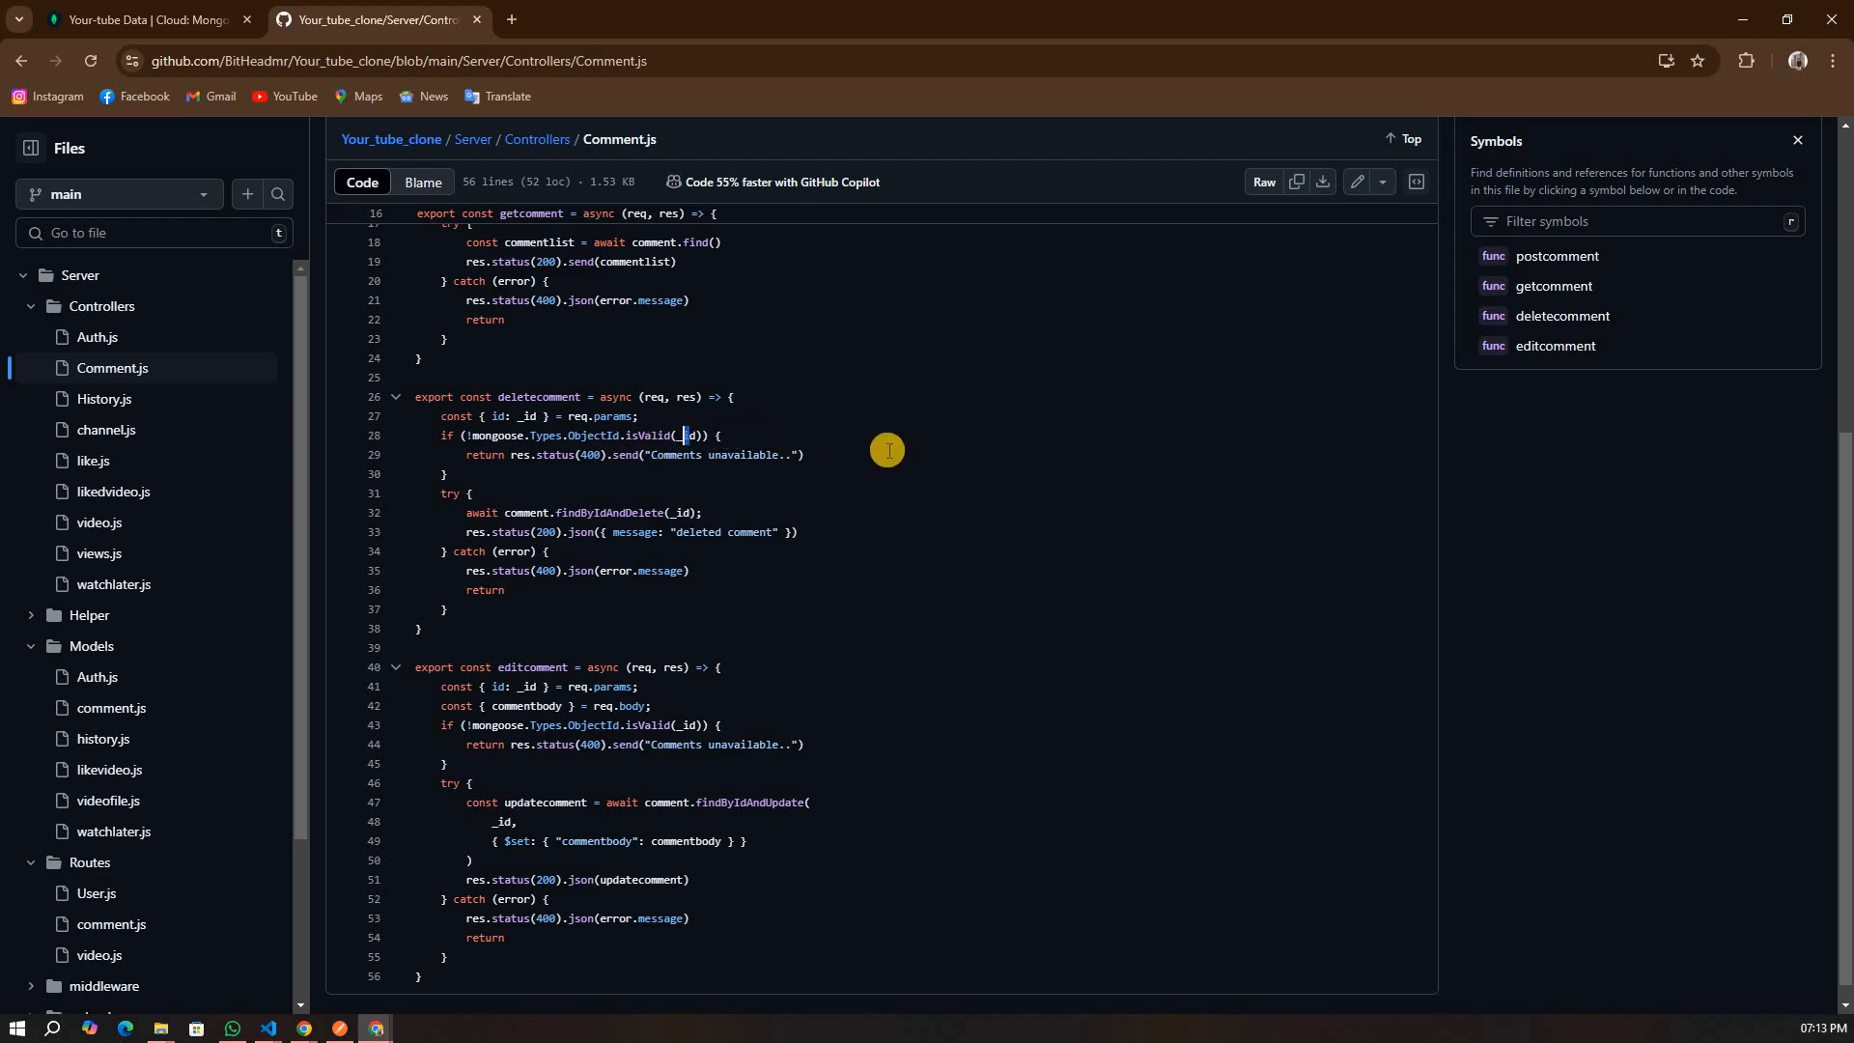
# - Review the unavailable-comment response and the findByIdAndDelete call on line 32
pyautogui.click(880, 454)
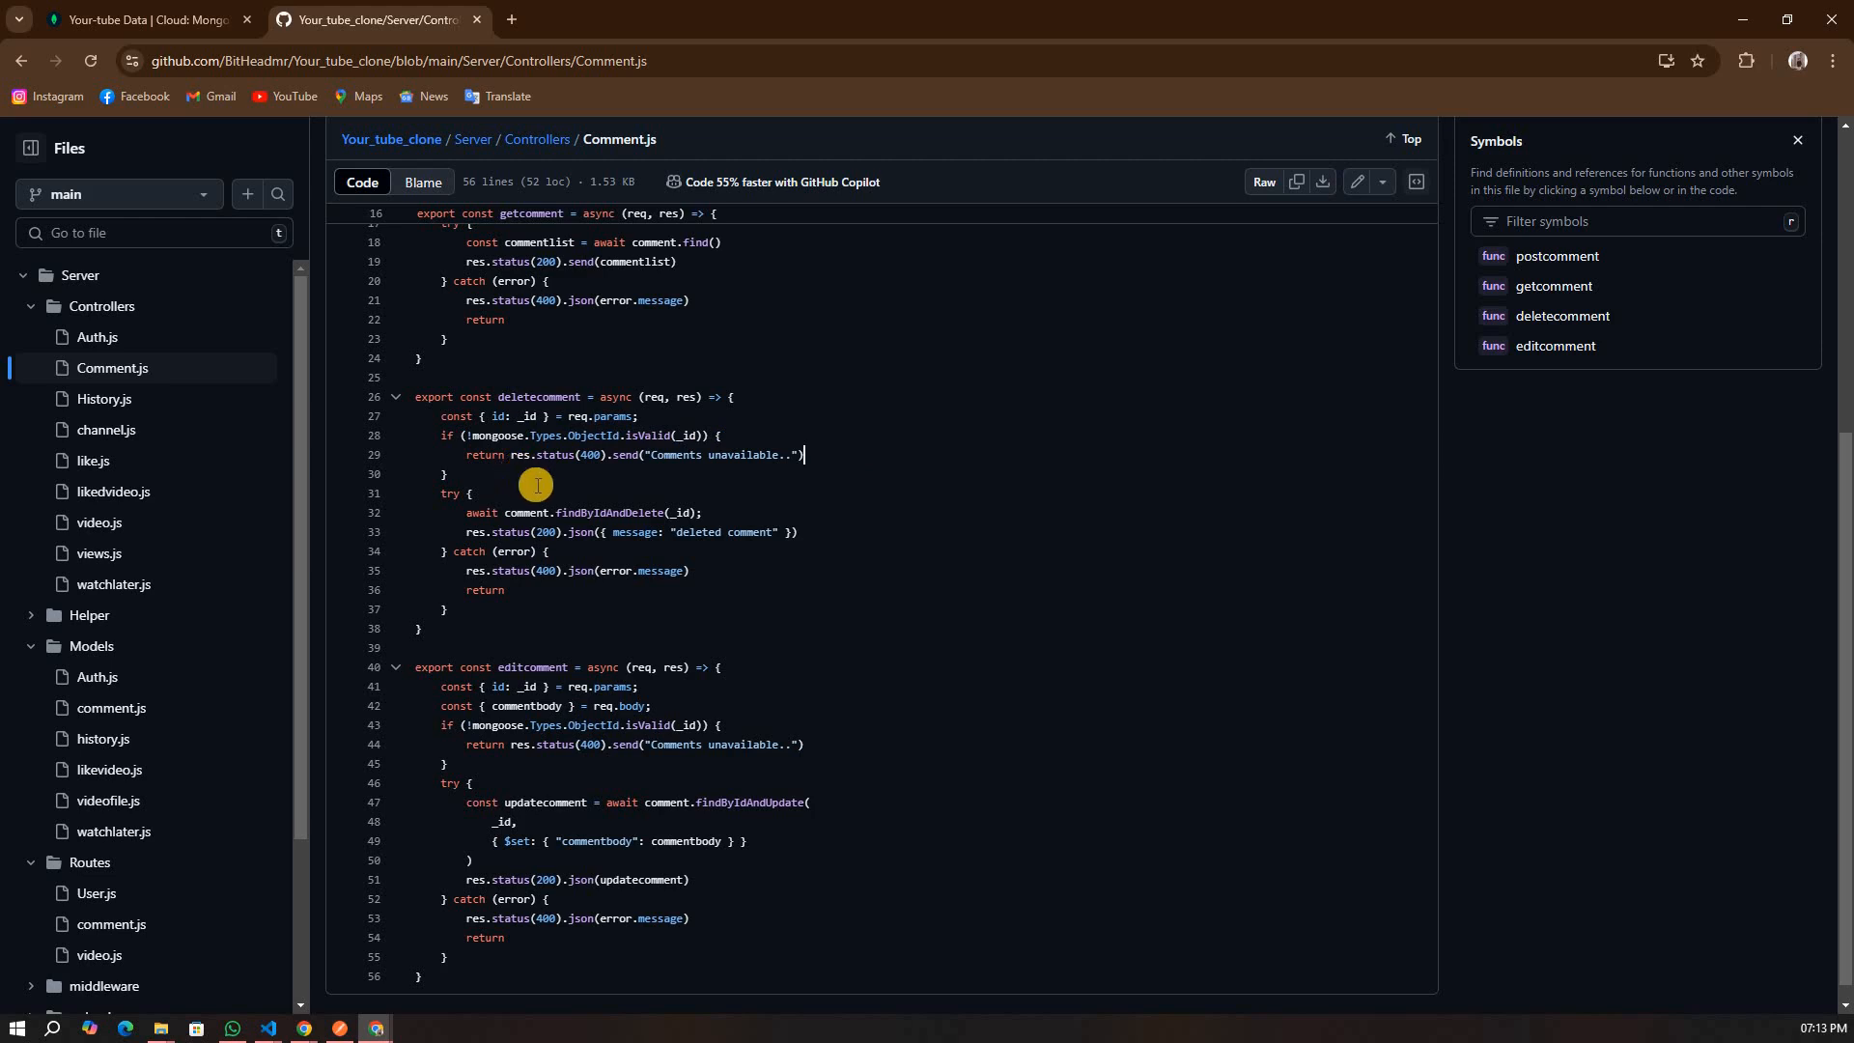
pyautogui.scroll(-1, 539, 489)
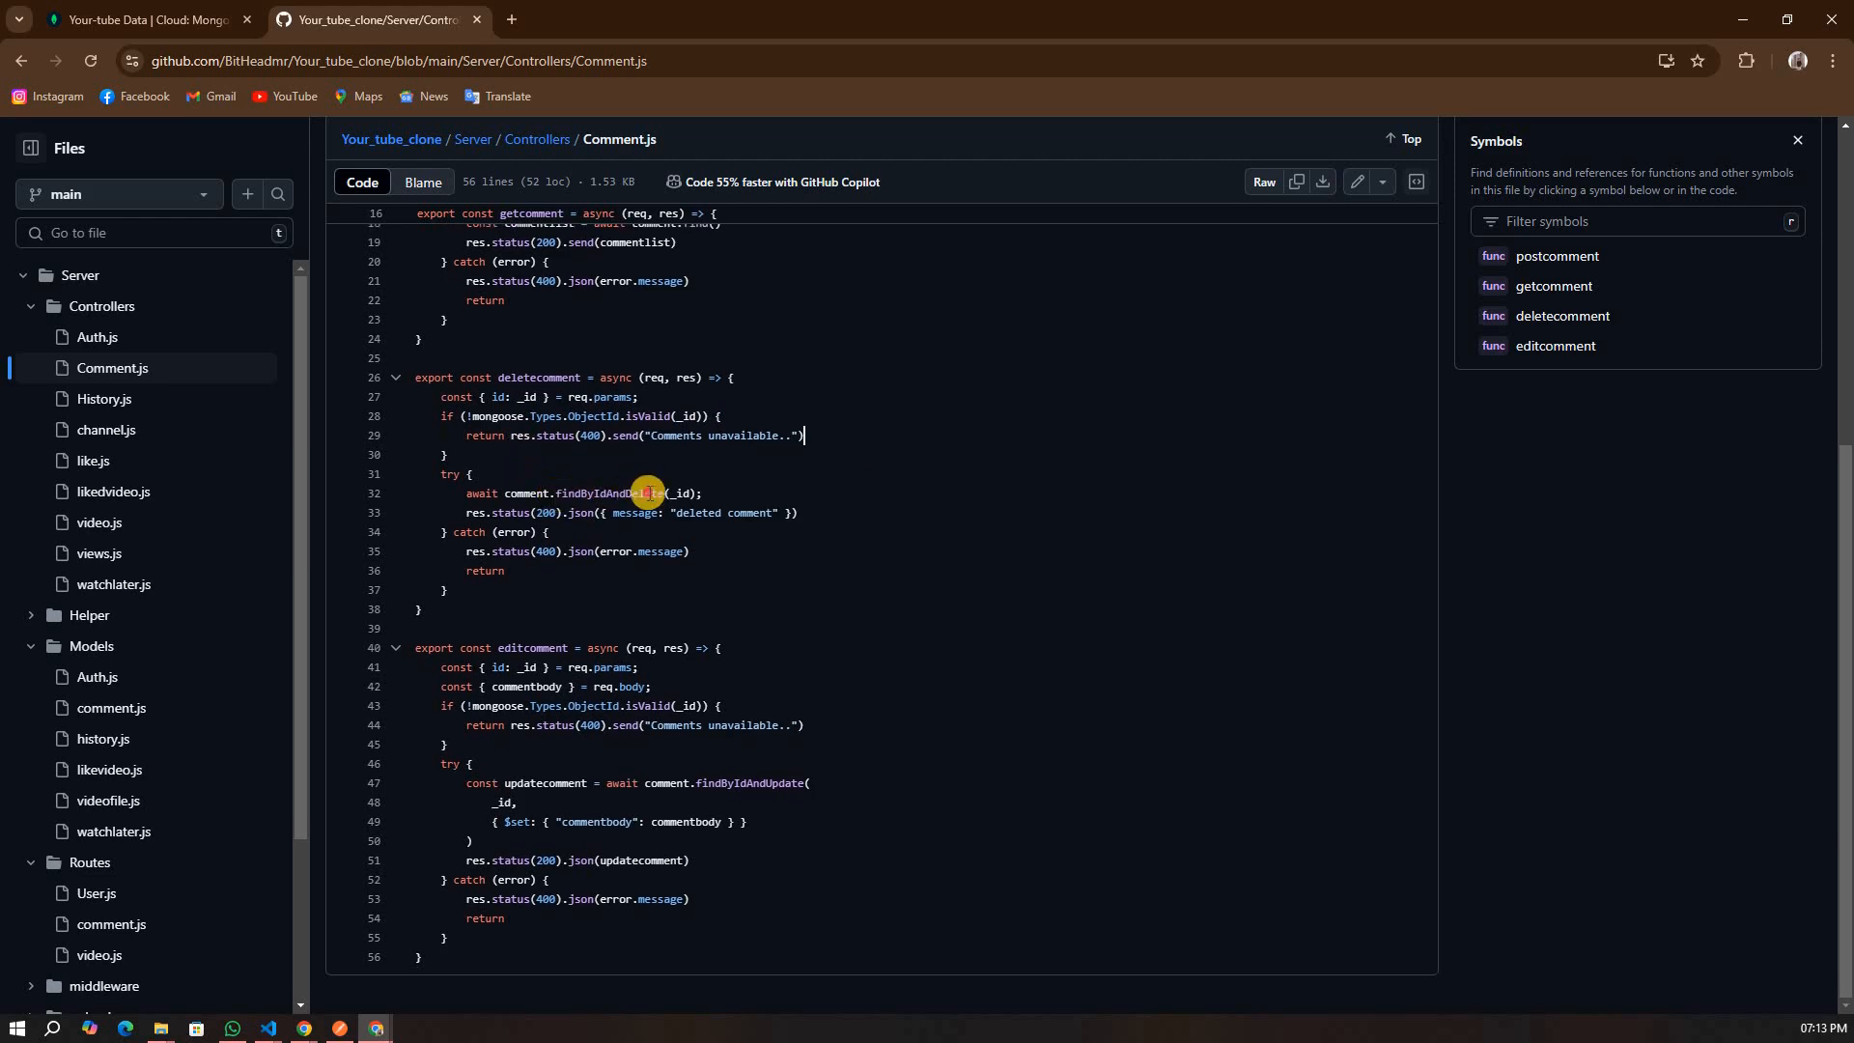
pyautogui.moveTo(559, 494); pyautogui.dragTo(660, 492)
pyautogui.click(702, 493)
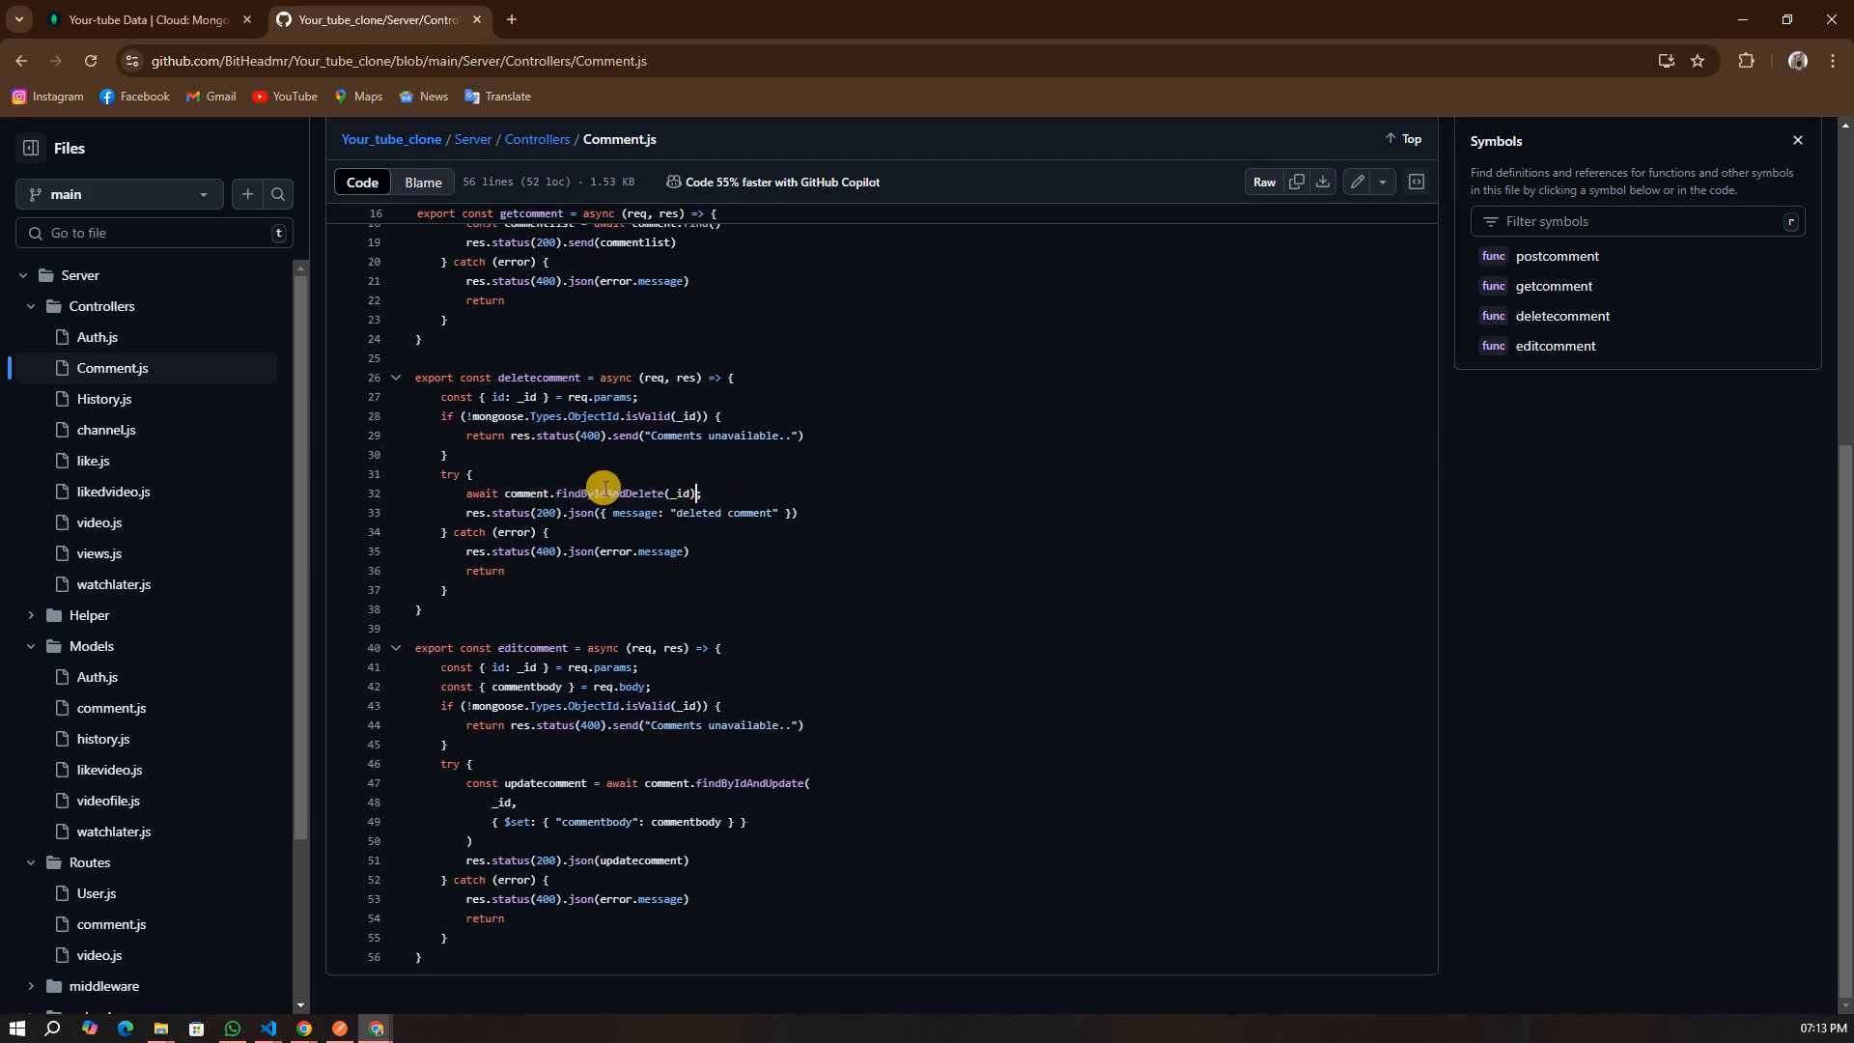
# - Search 'mongodb commands' and view the MongoDB Database Commands manual page, then return to GitHub
pyautogui.click(512, 19)
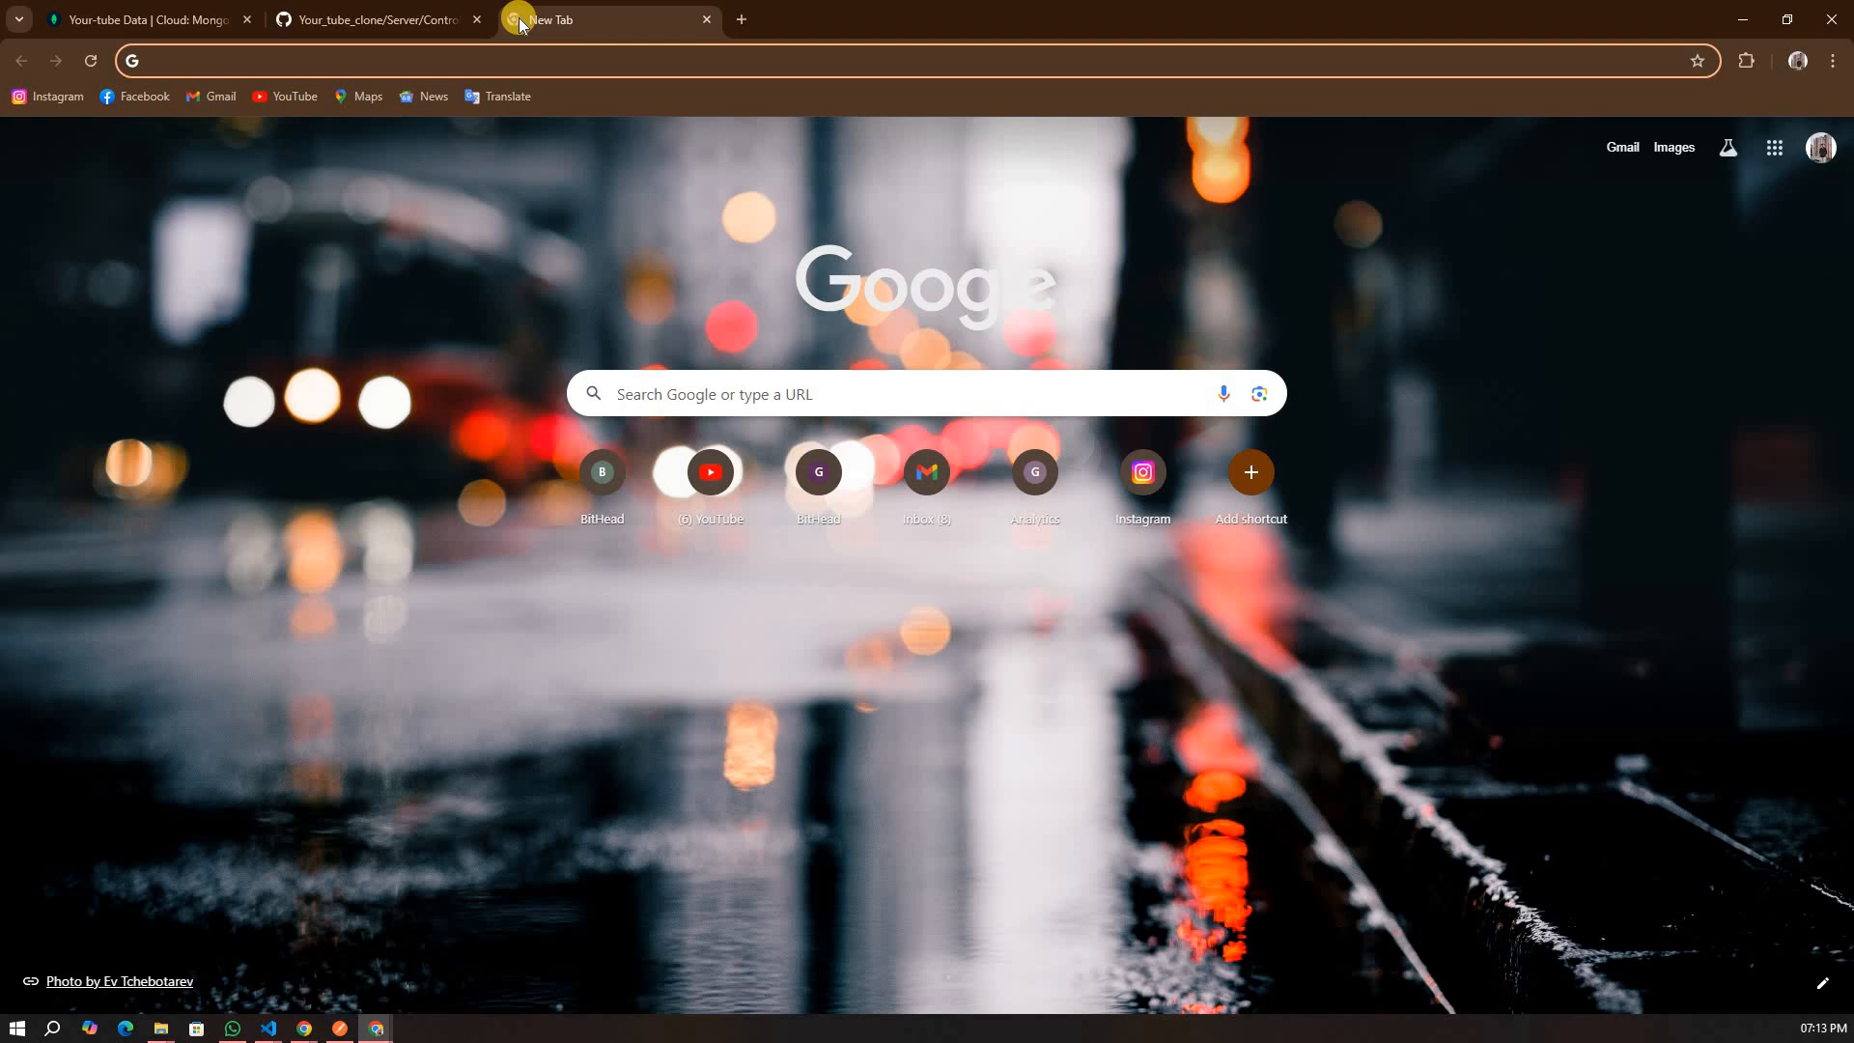
pyautogui.write('mongo d')
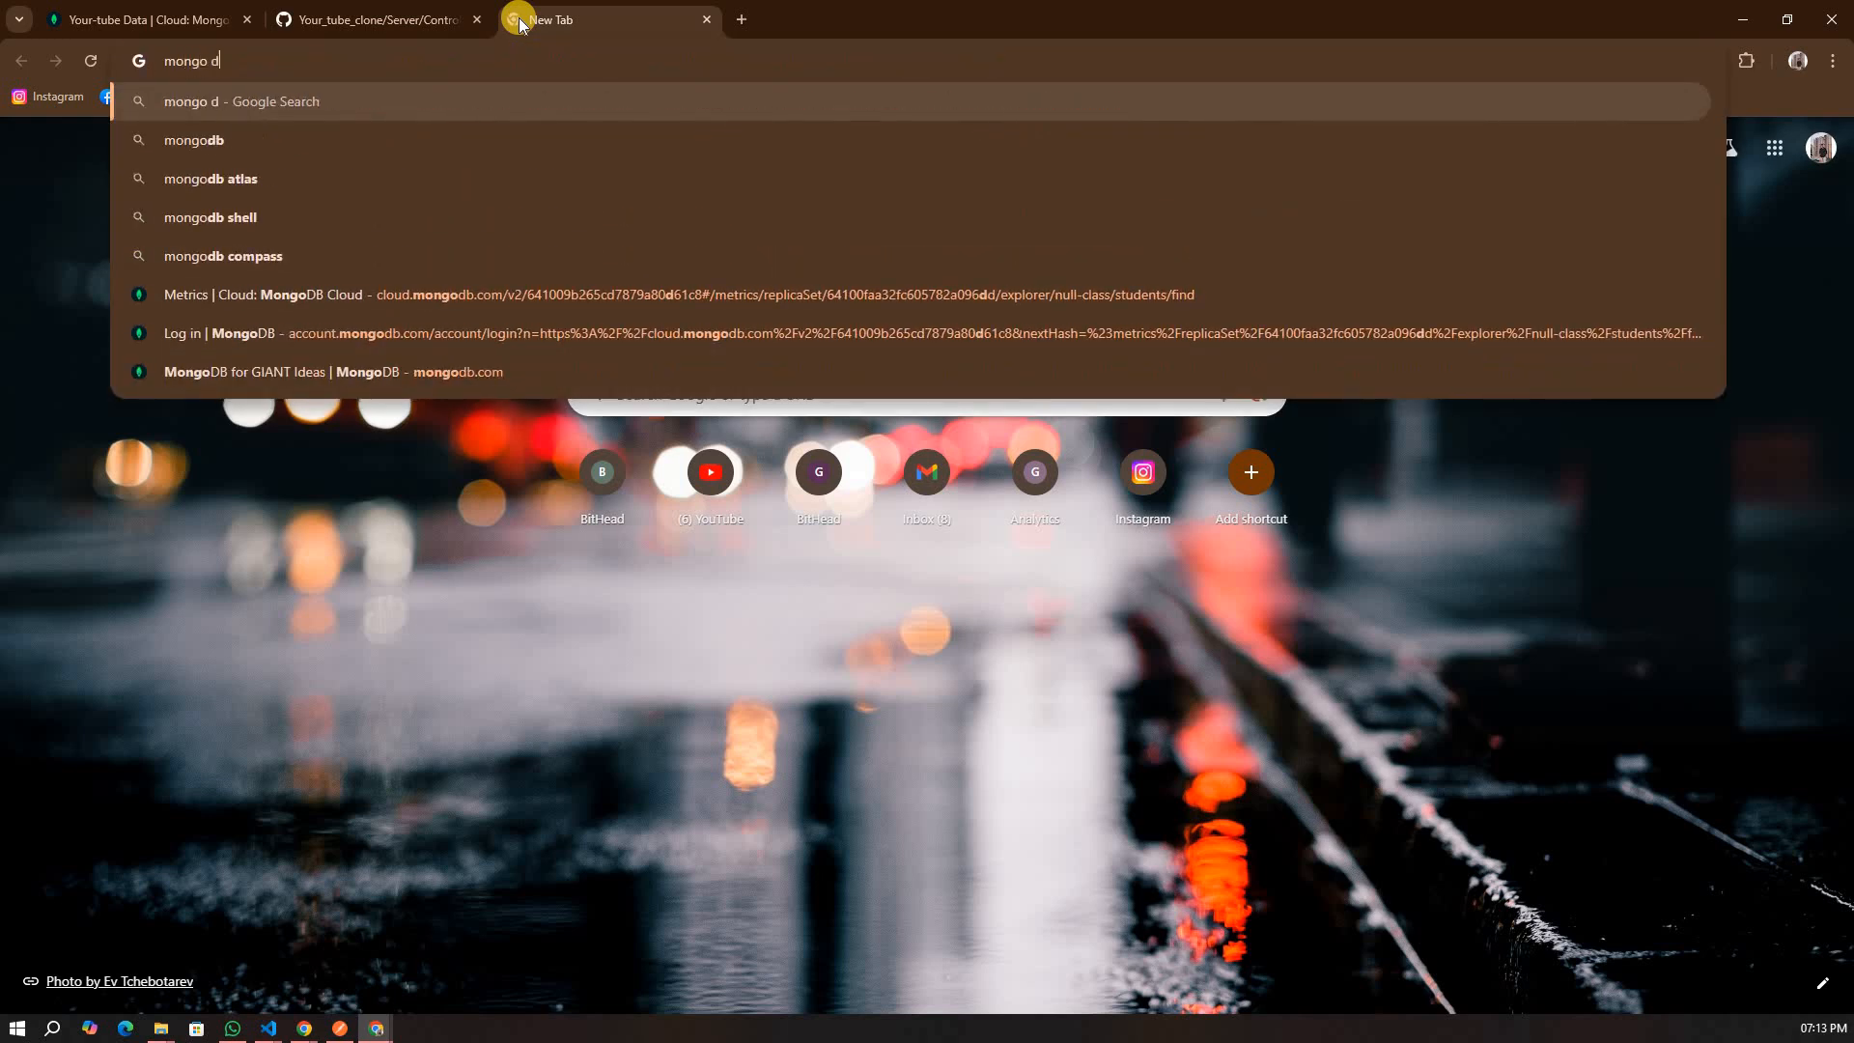
pyautogui.write('b c')
pyautogui.press('Down')
pyautogui.press('Down')
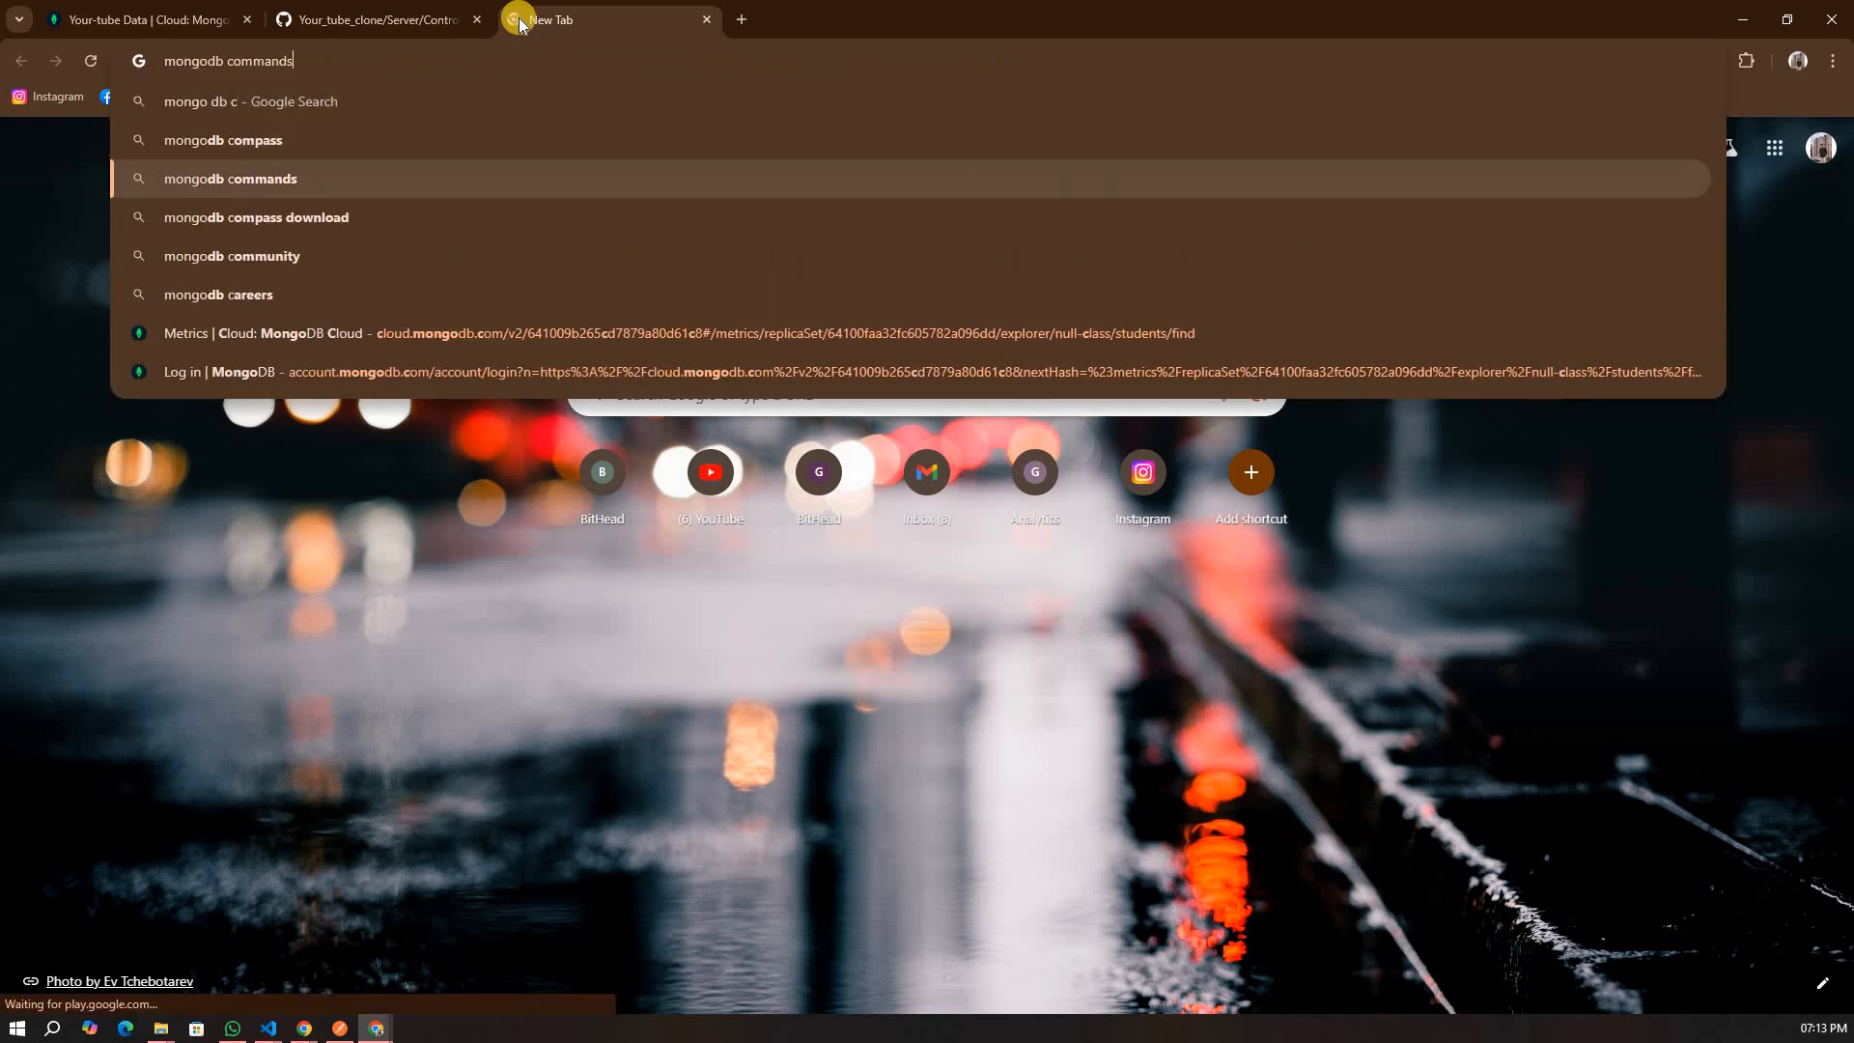
pyautogui.press('Return')
pyautogui.click(331, 336)
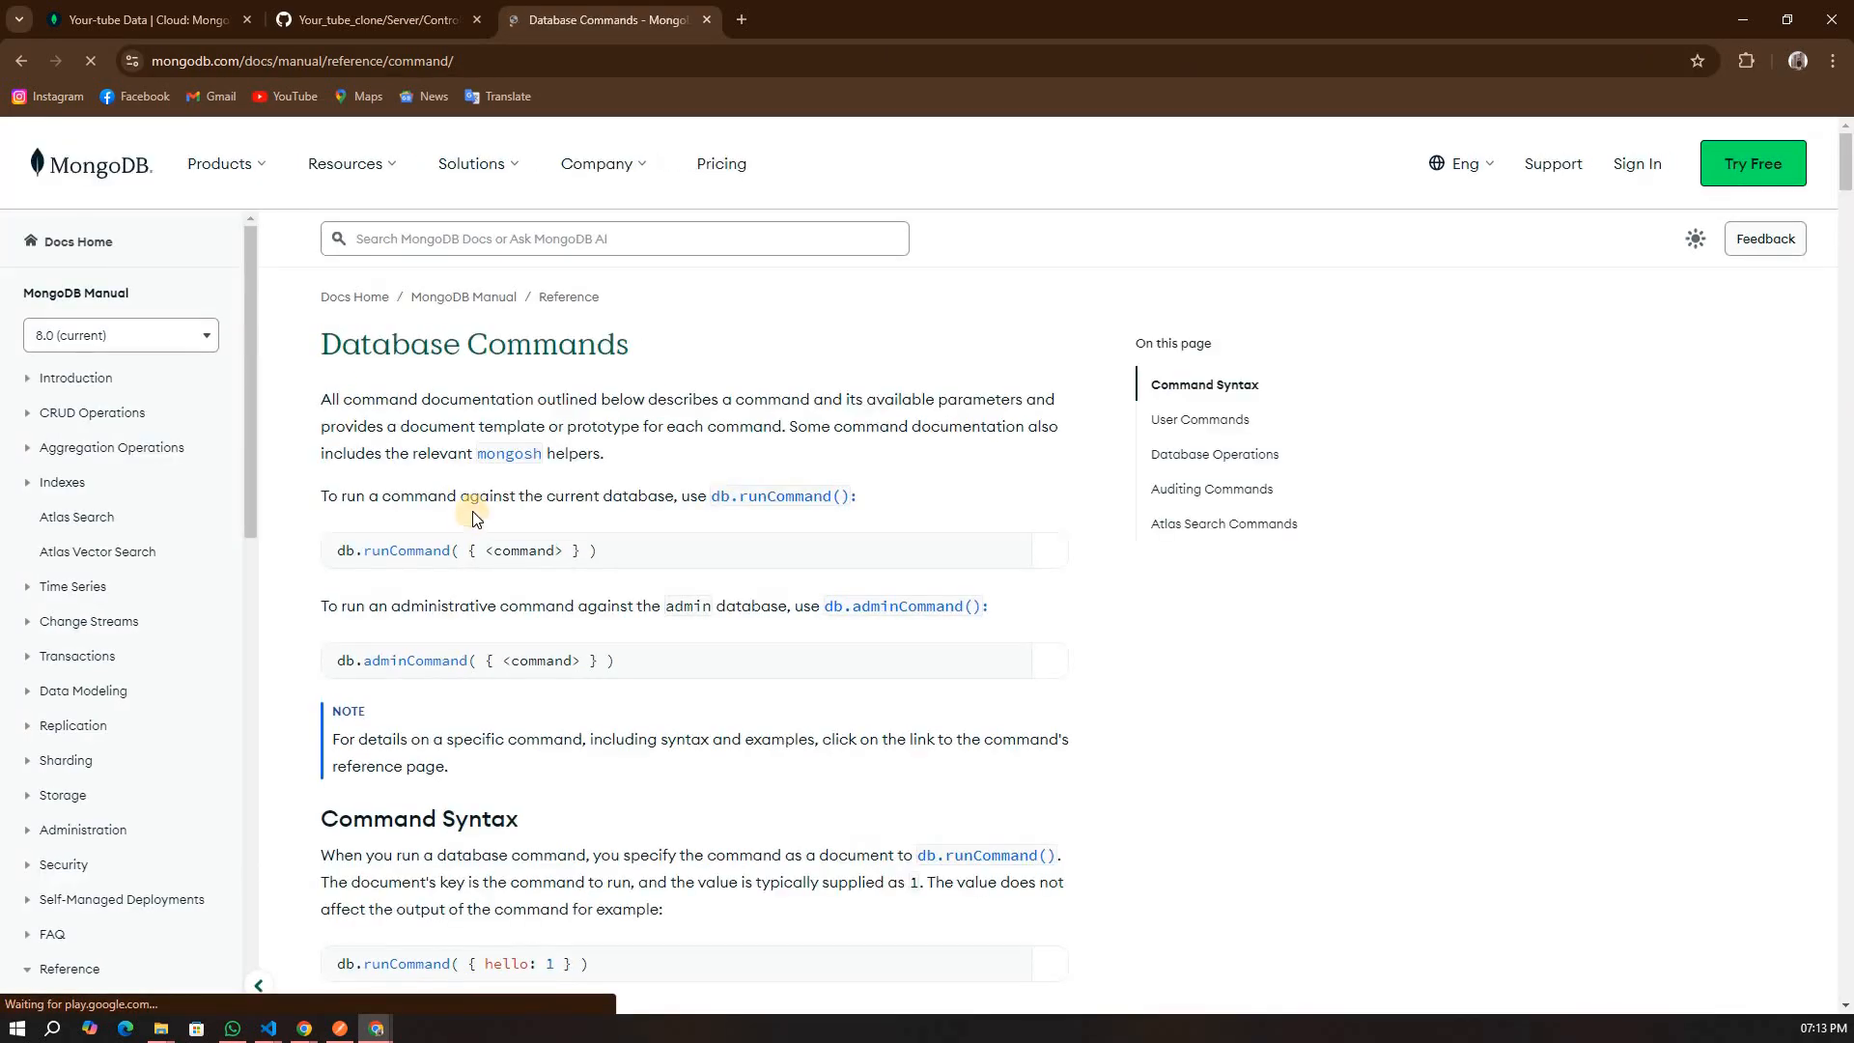
pyautogui.scroll(-3, 473, 511)
pyautogui.scroll(-2, 472, 511)
pyautogui.scroll(-3, 473, 518)
pyautogui.scroll(-3, 474, 519)
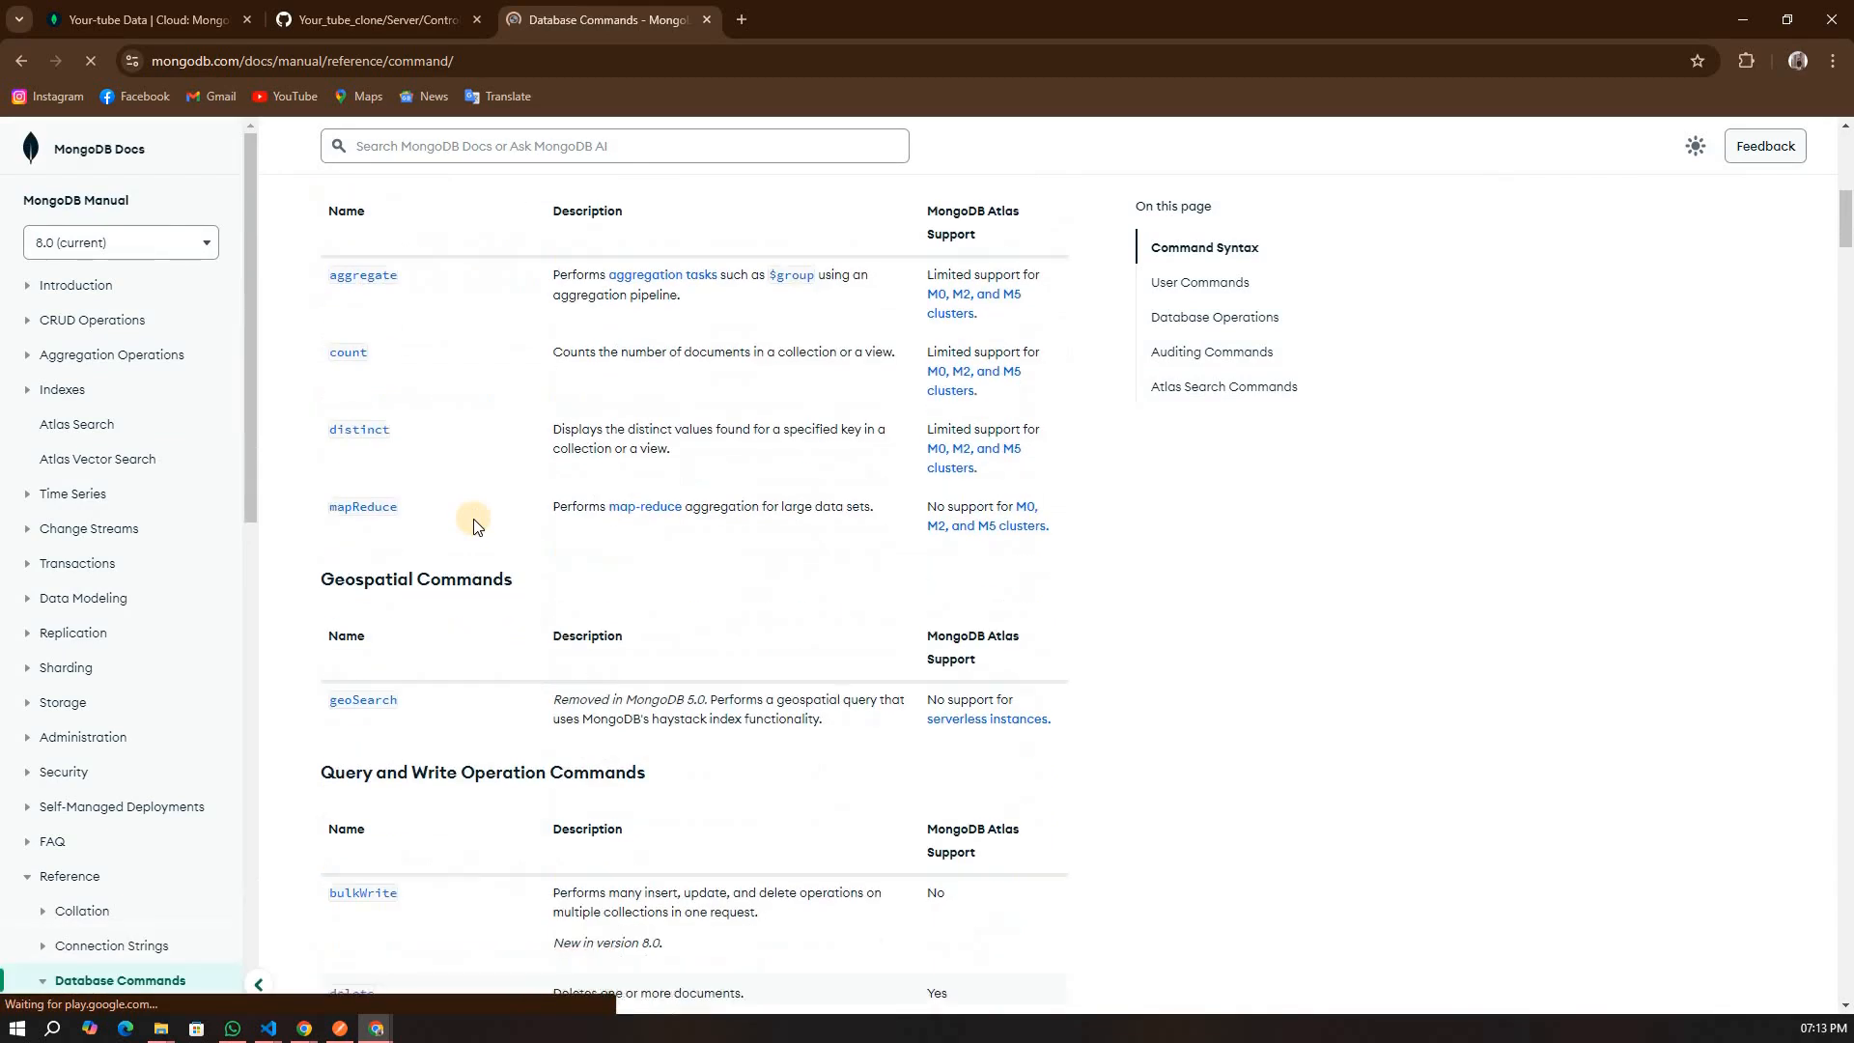
pyautogui.scroll(-2, 473, 519)
pyautogui.scroll(-2, 364, 694)
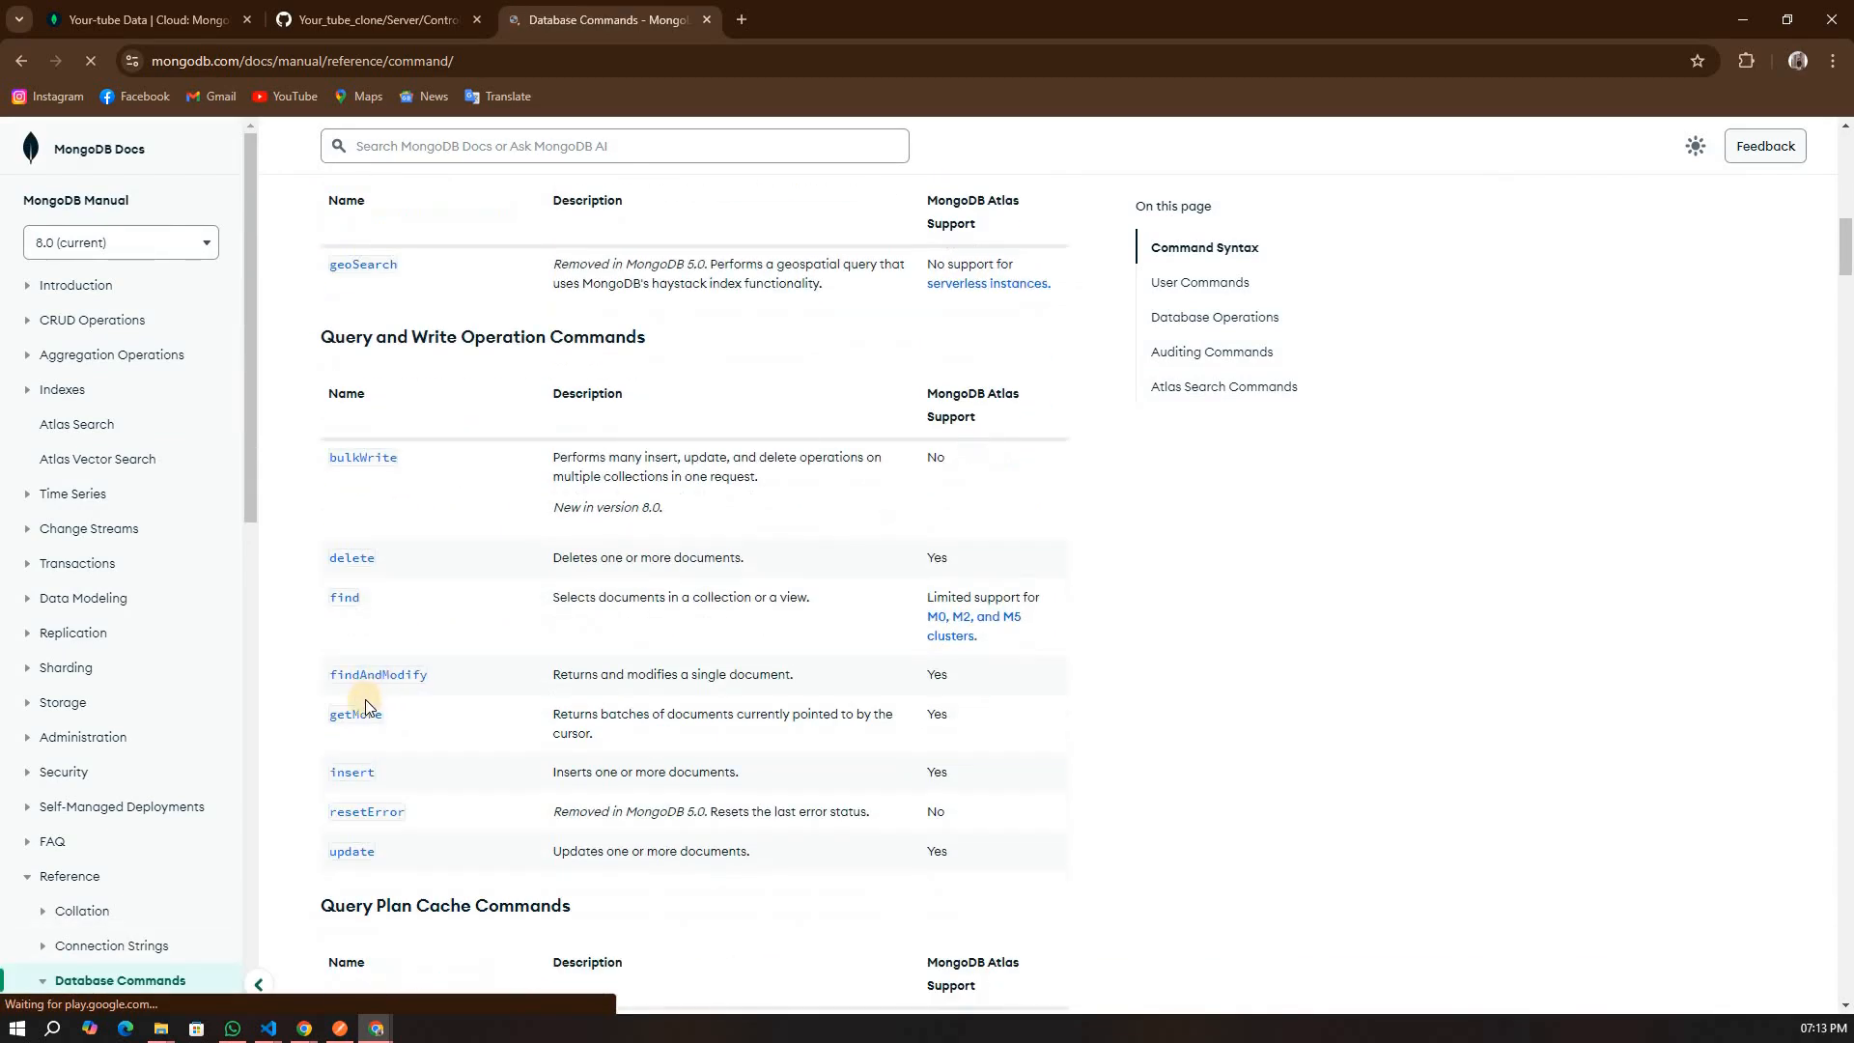
pyautogui.scroll(-2, 377, 666)
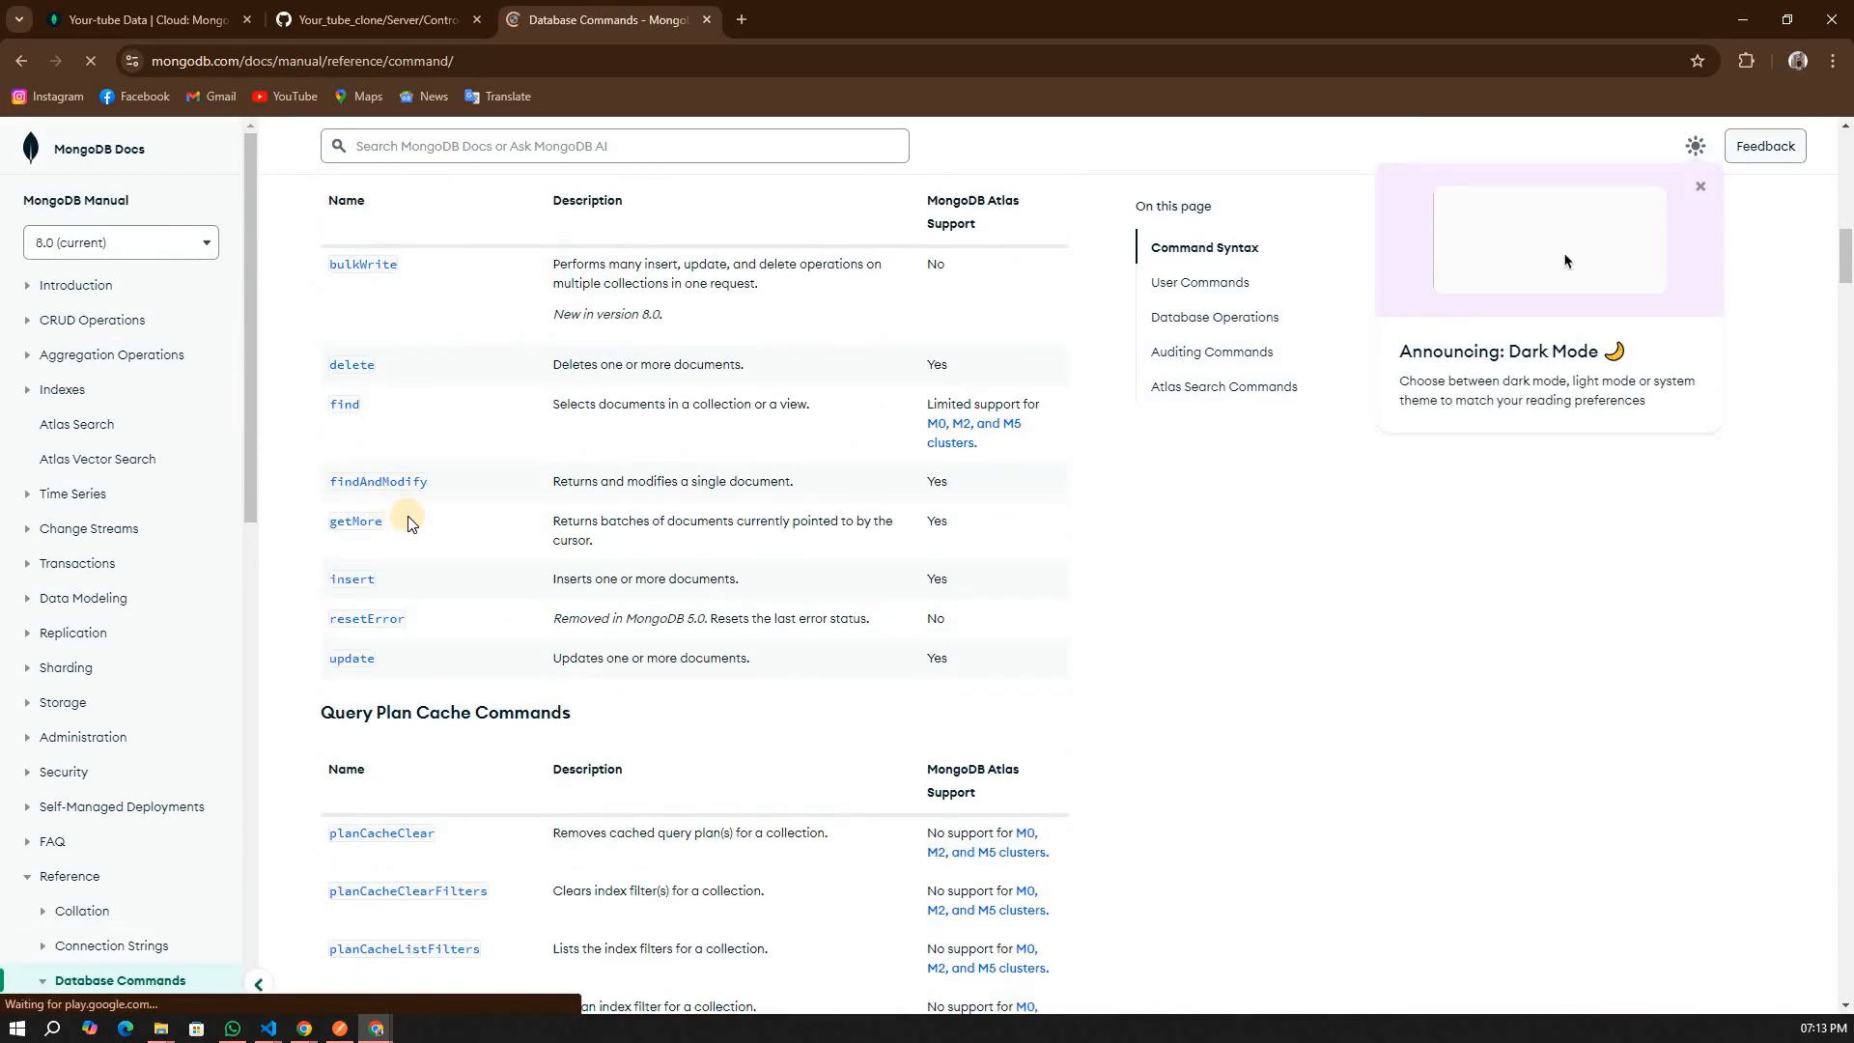
pyautogui.click(362, 19)
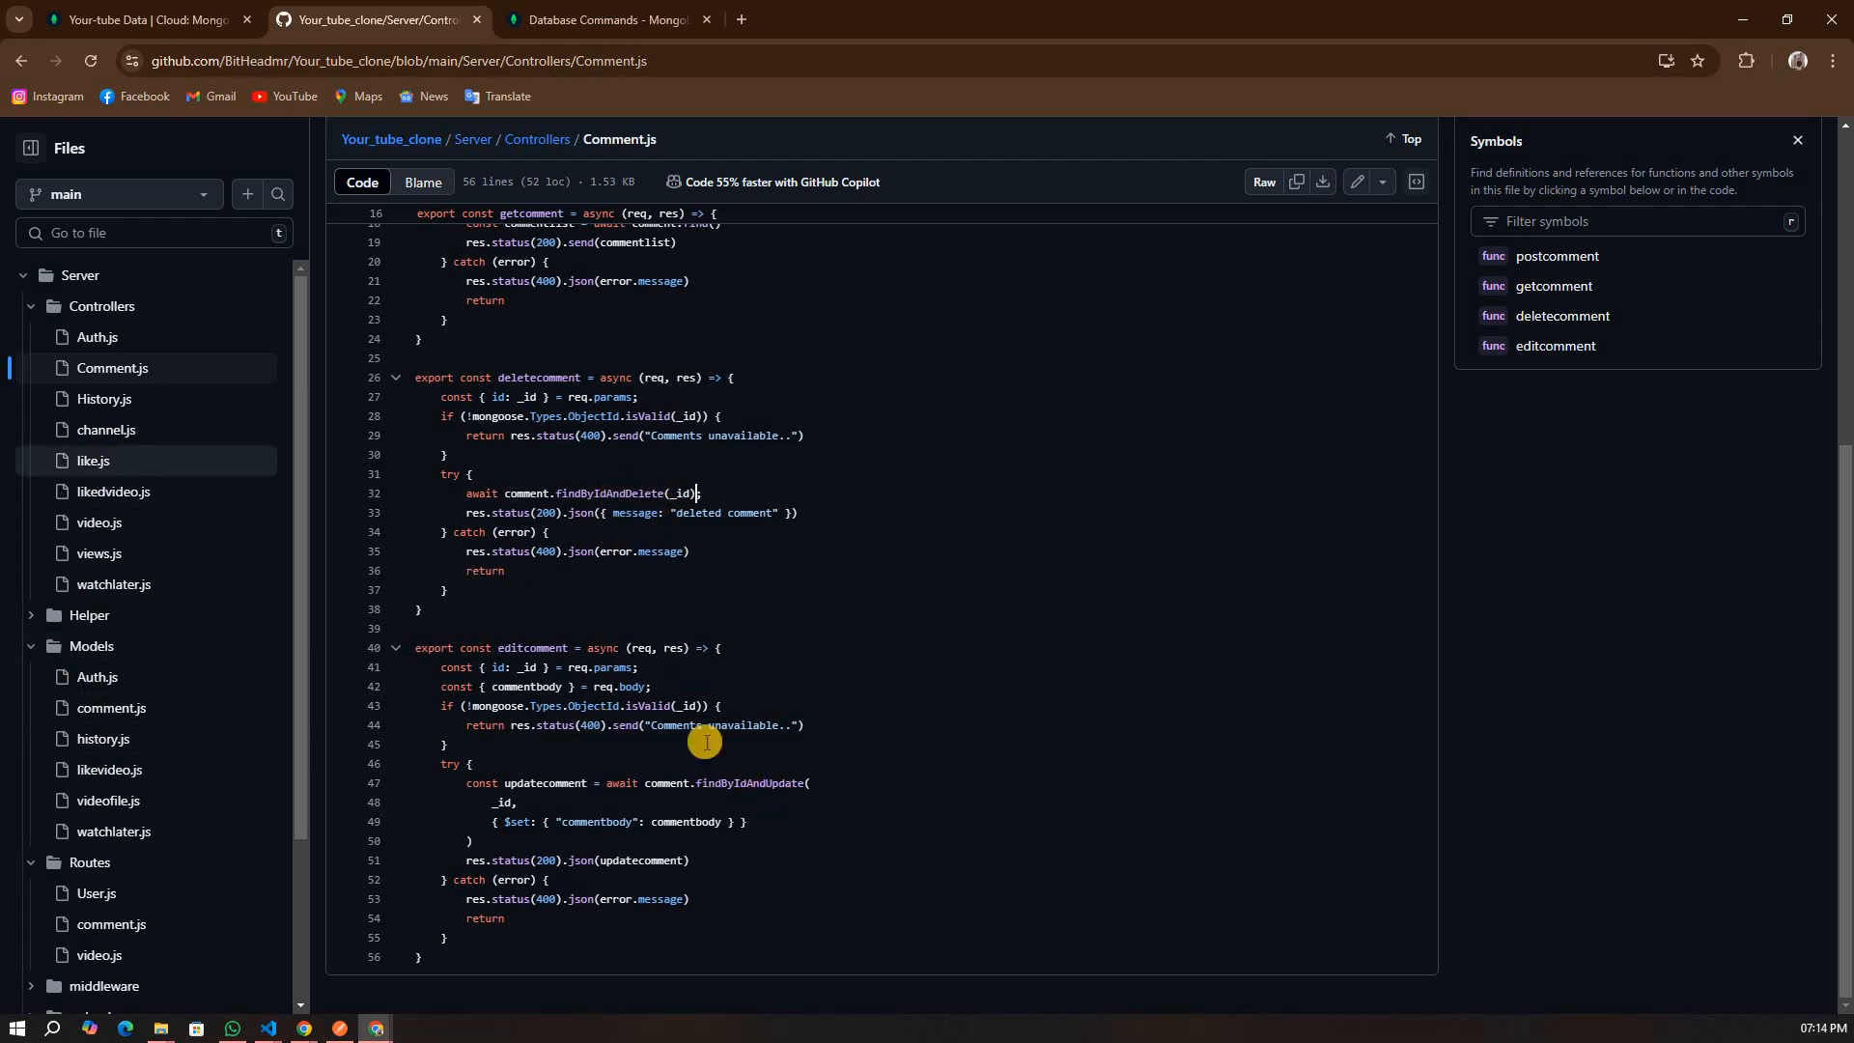
# - Browse the History.js, views.js and watchlater.js controllers and the findByIdAndUpdate references
pyautogui.click(108, 399)
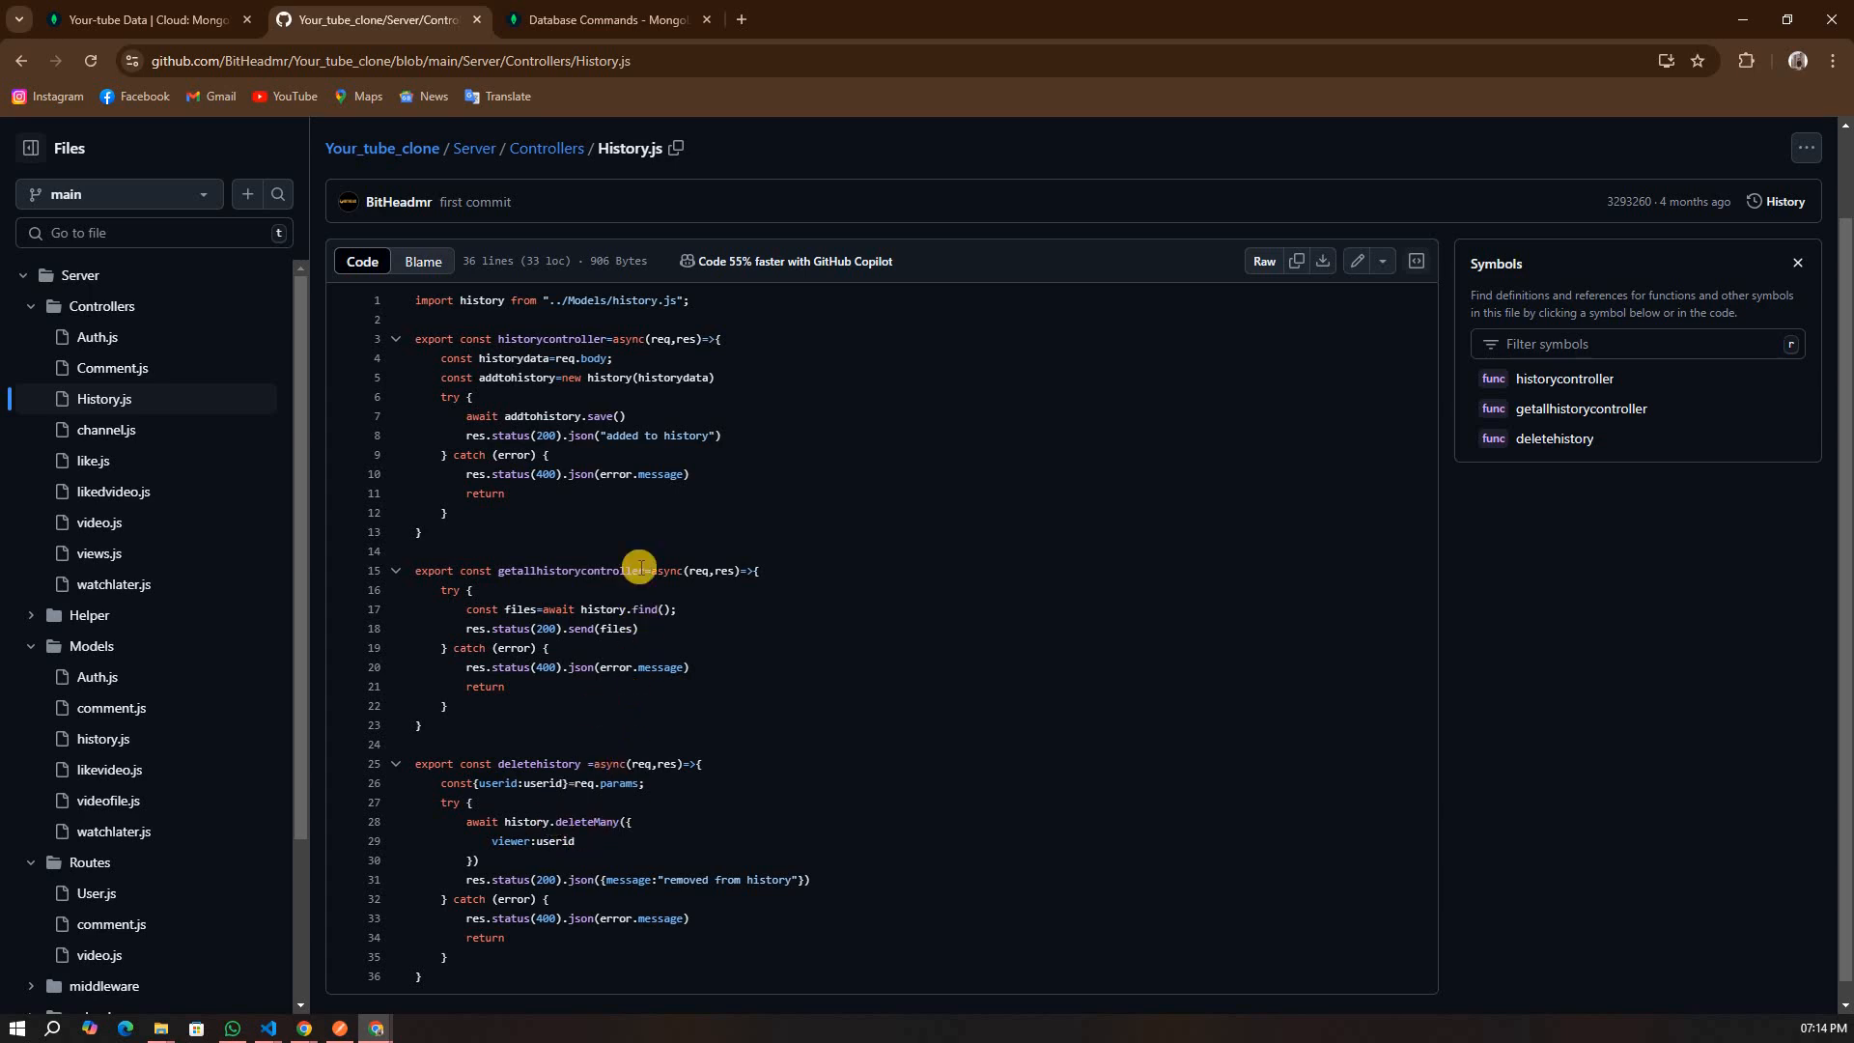
pyautogui.scroll(2, 599, 454)
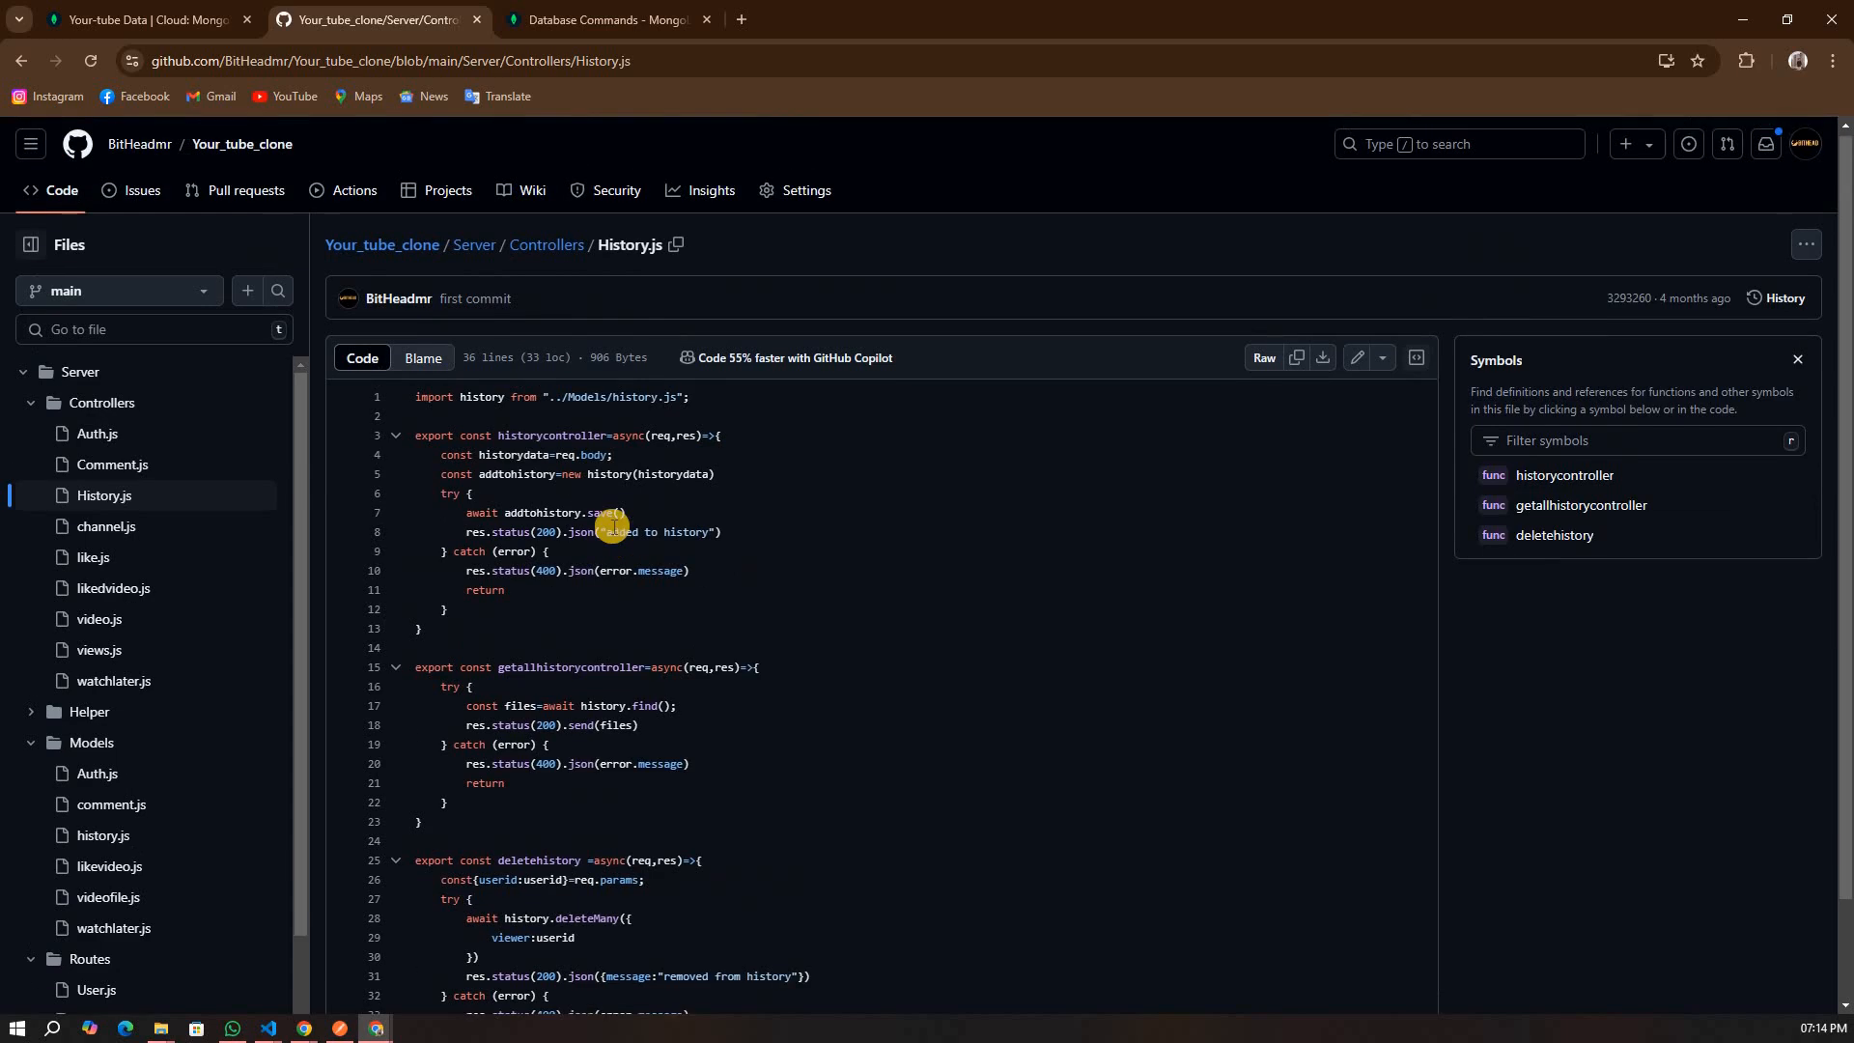
pyautogui.click(131, 649)
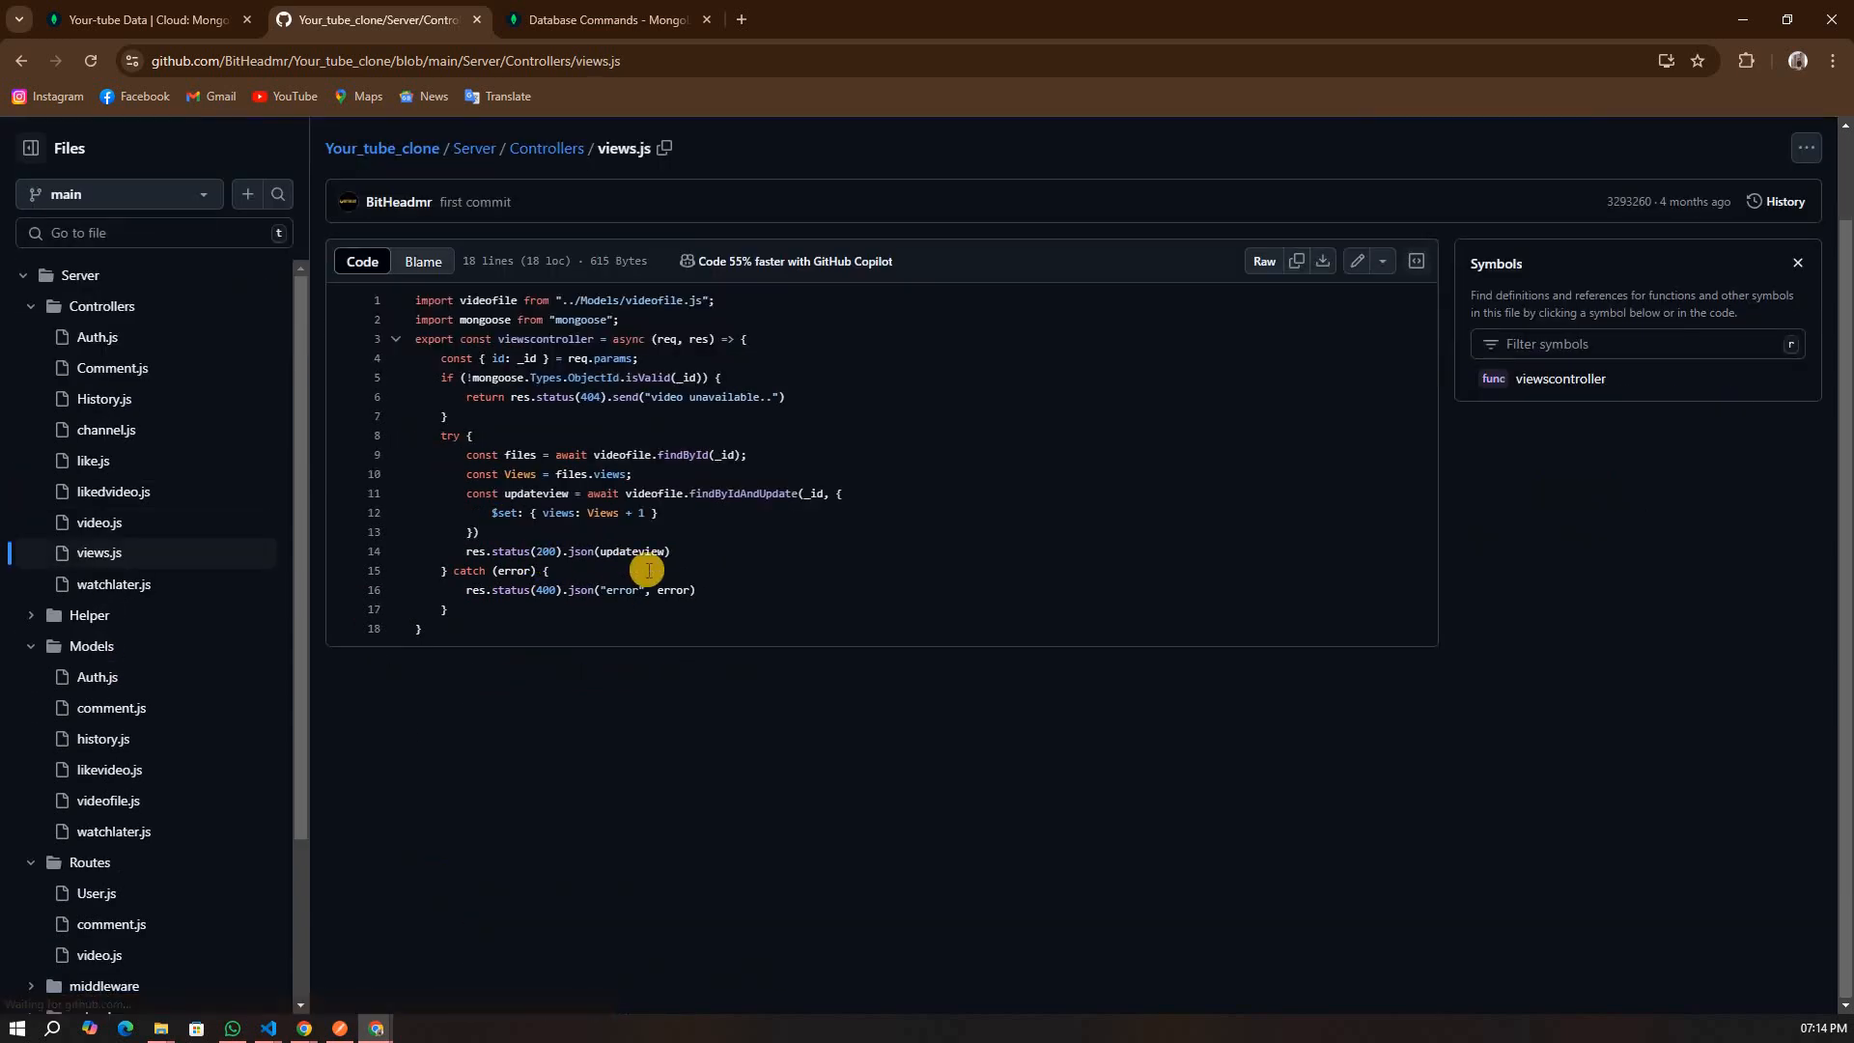
pyautogui.click(751, 493)
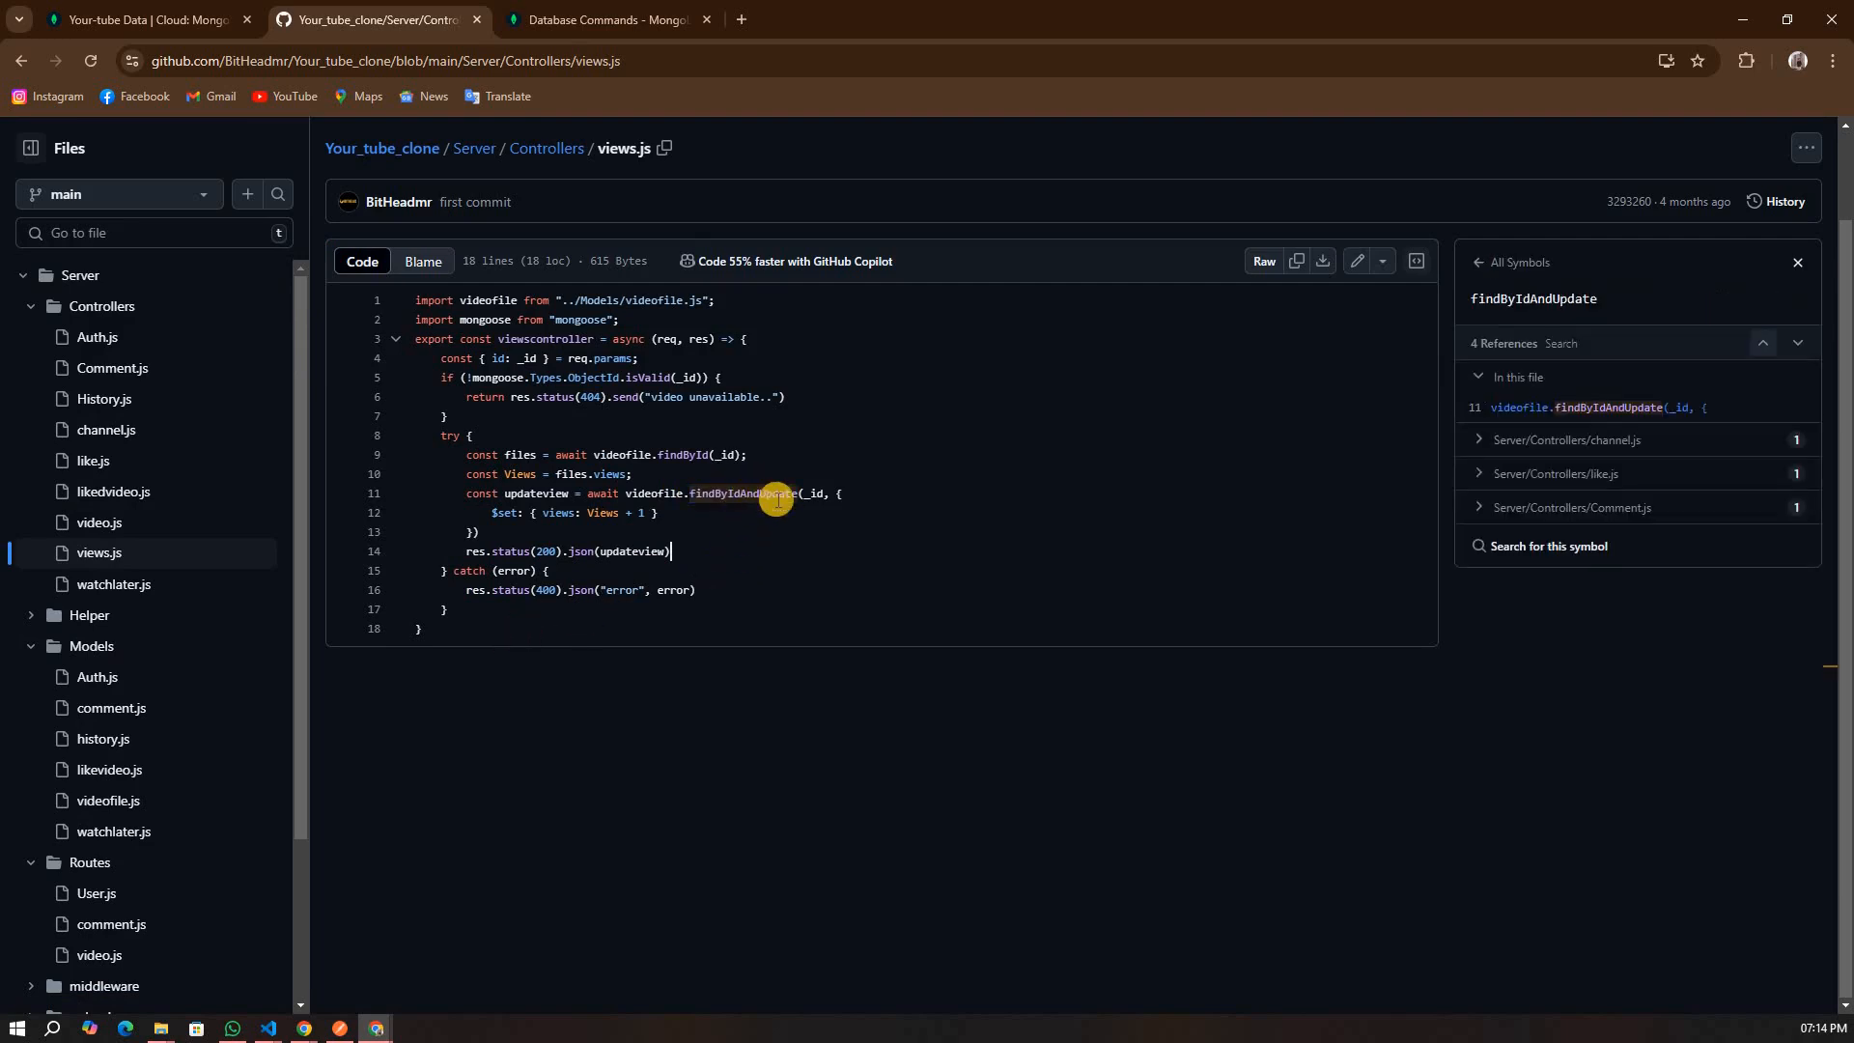
pyautogui.click(112, 585)
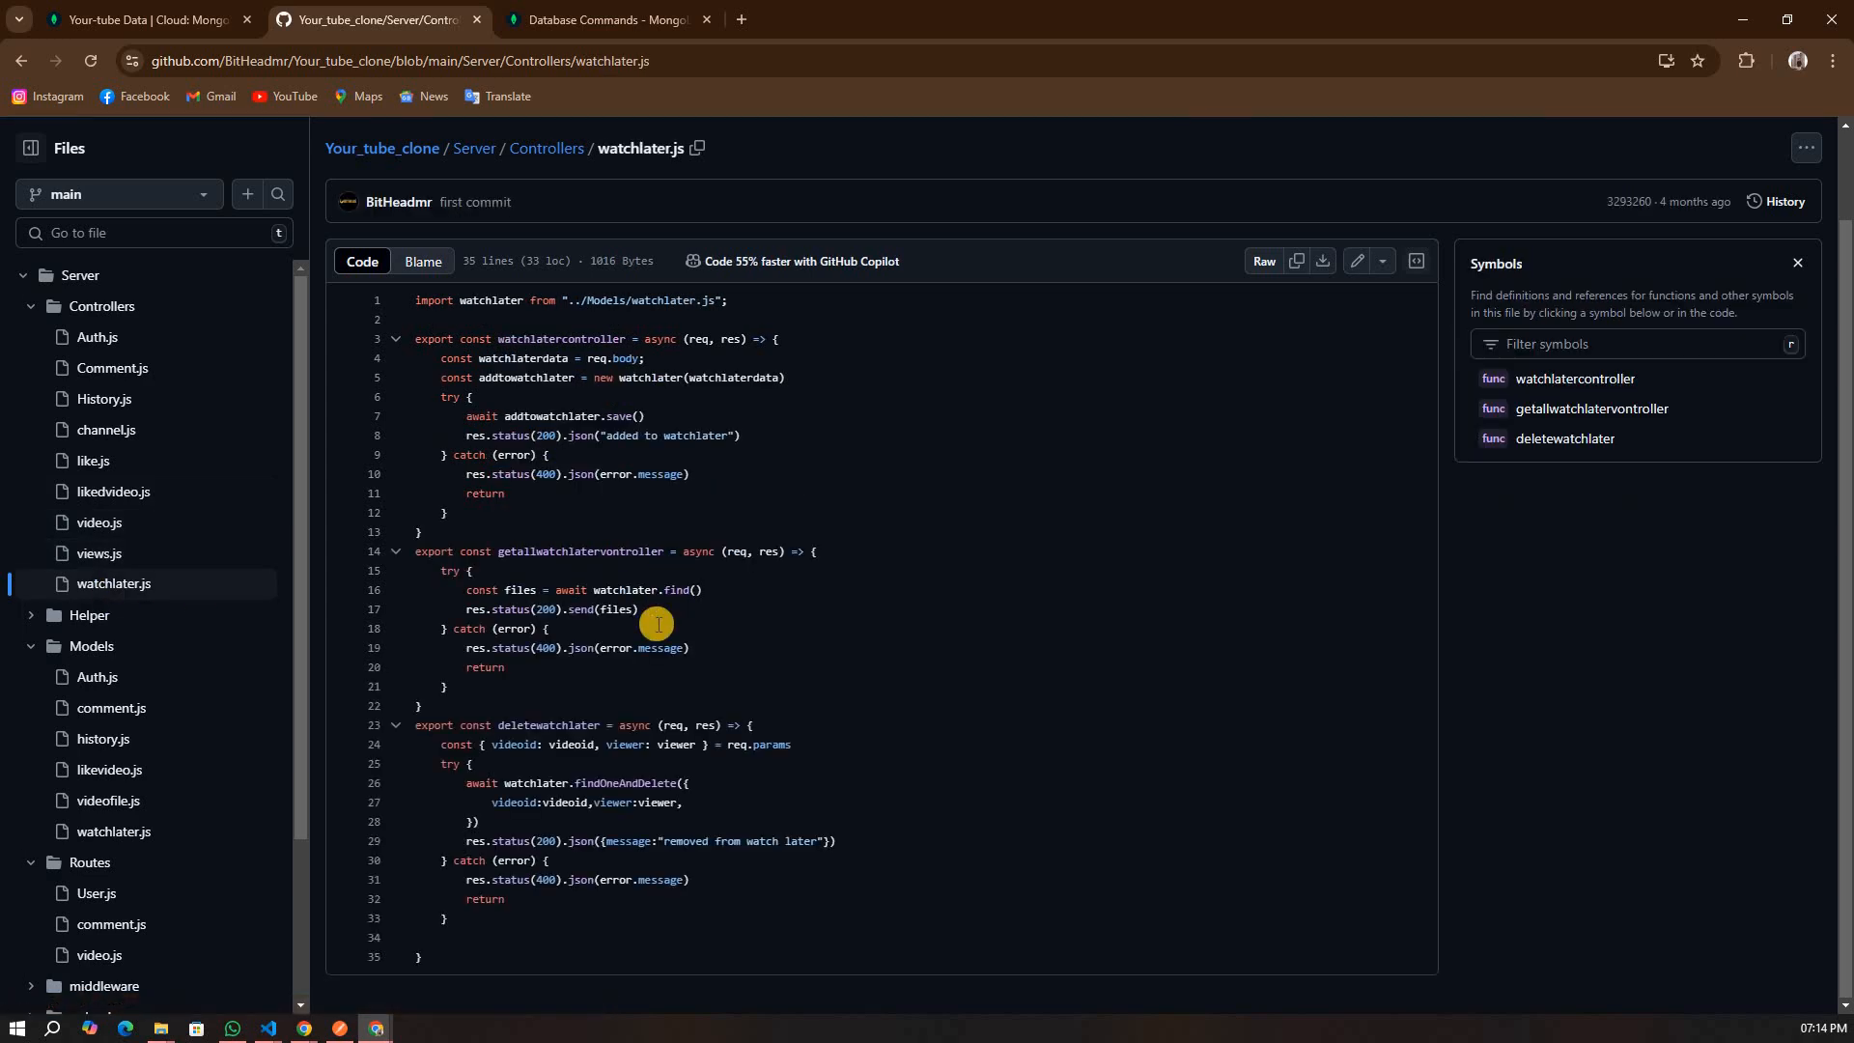
pyautogui.click(587, 21)
pyautogui.scroll(2, 709, 599)
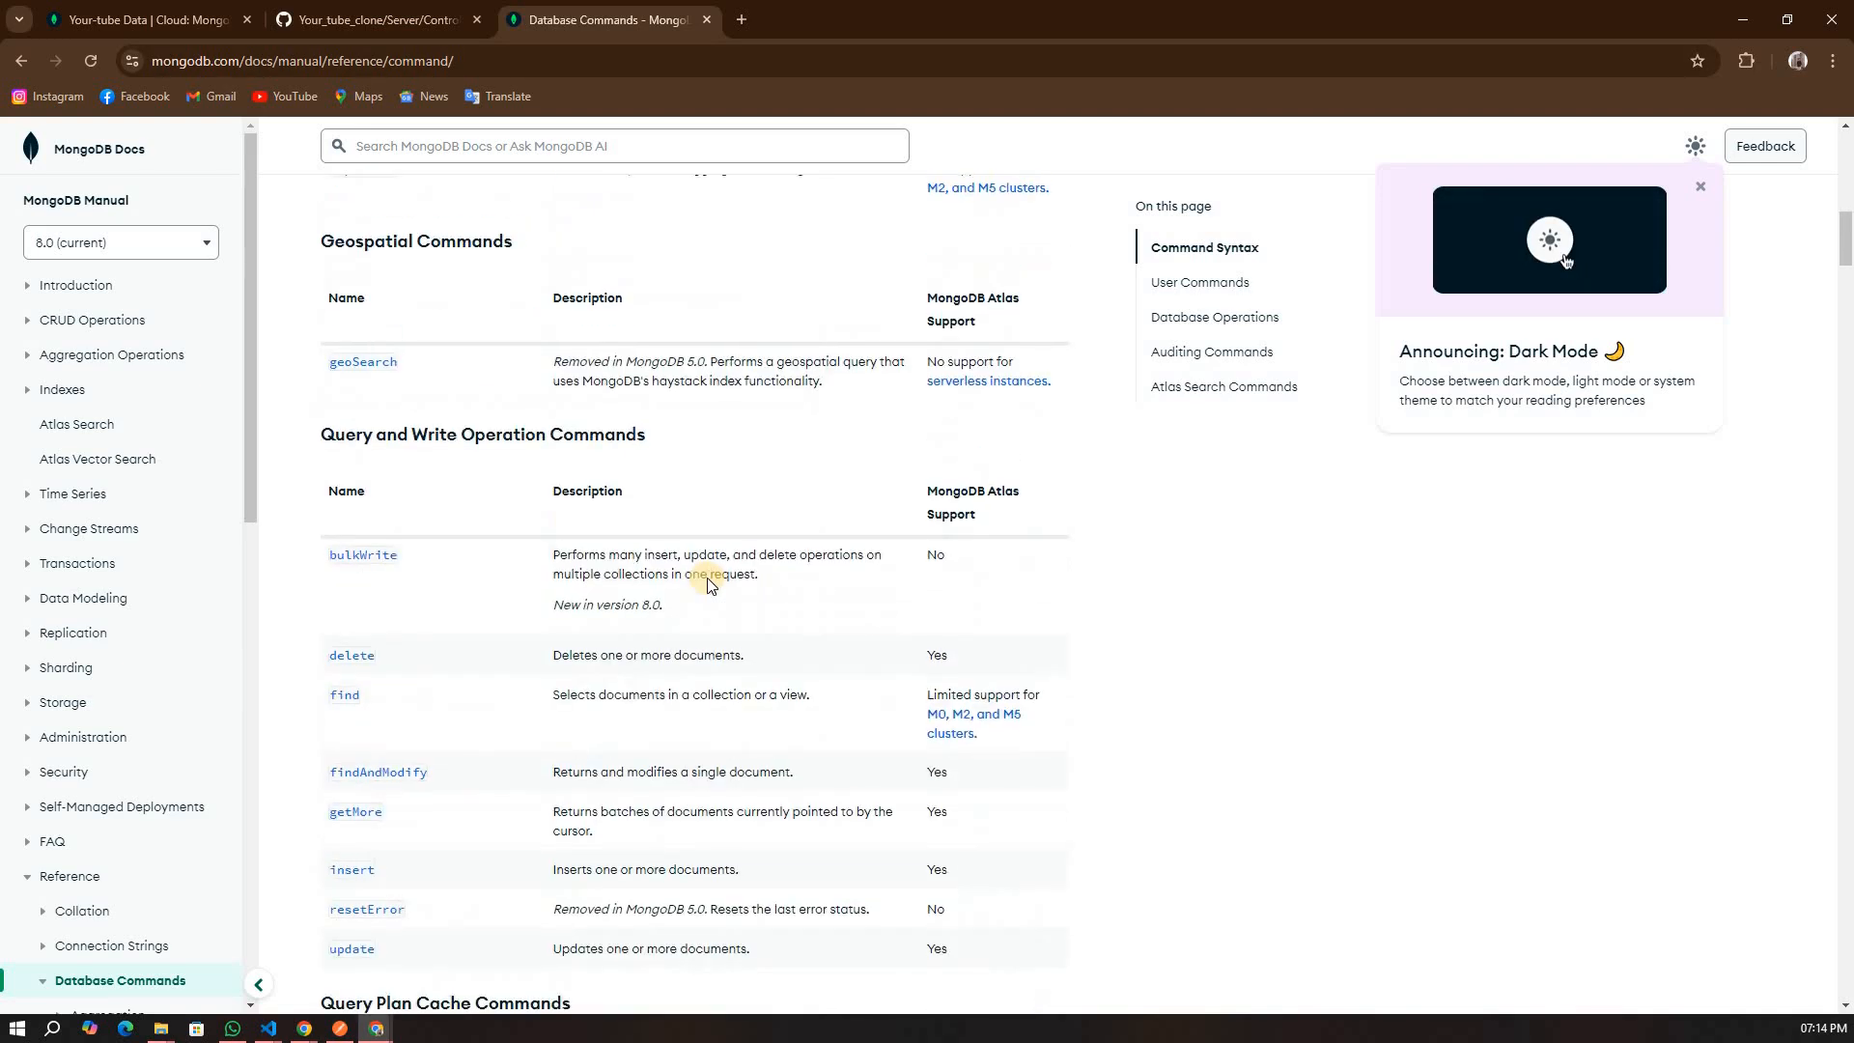
pyautogui.scroll(5, 709, 583)
pyautogui.scroll(5, 706, 578)
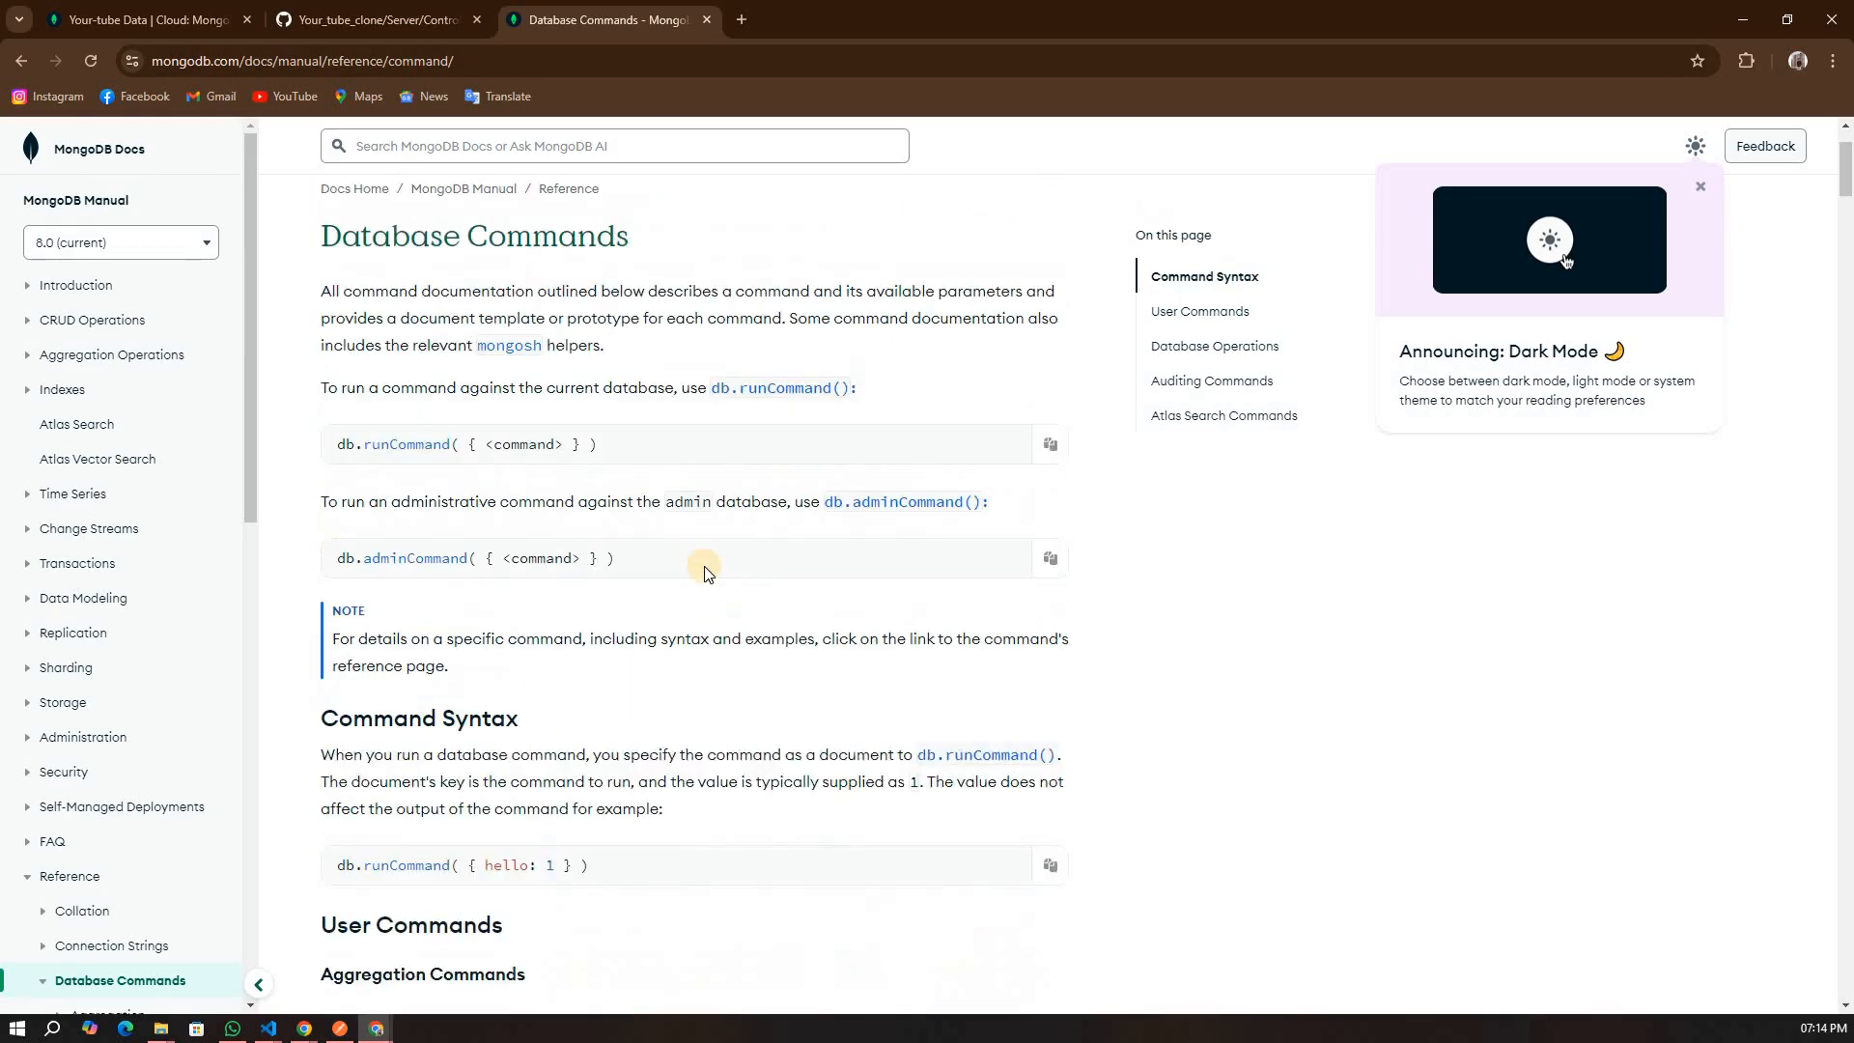
pyautogui.scroll(3, 704, 567)
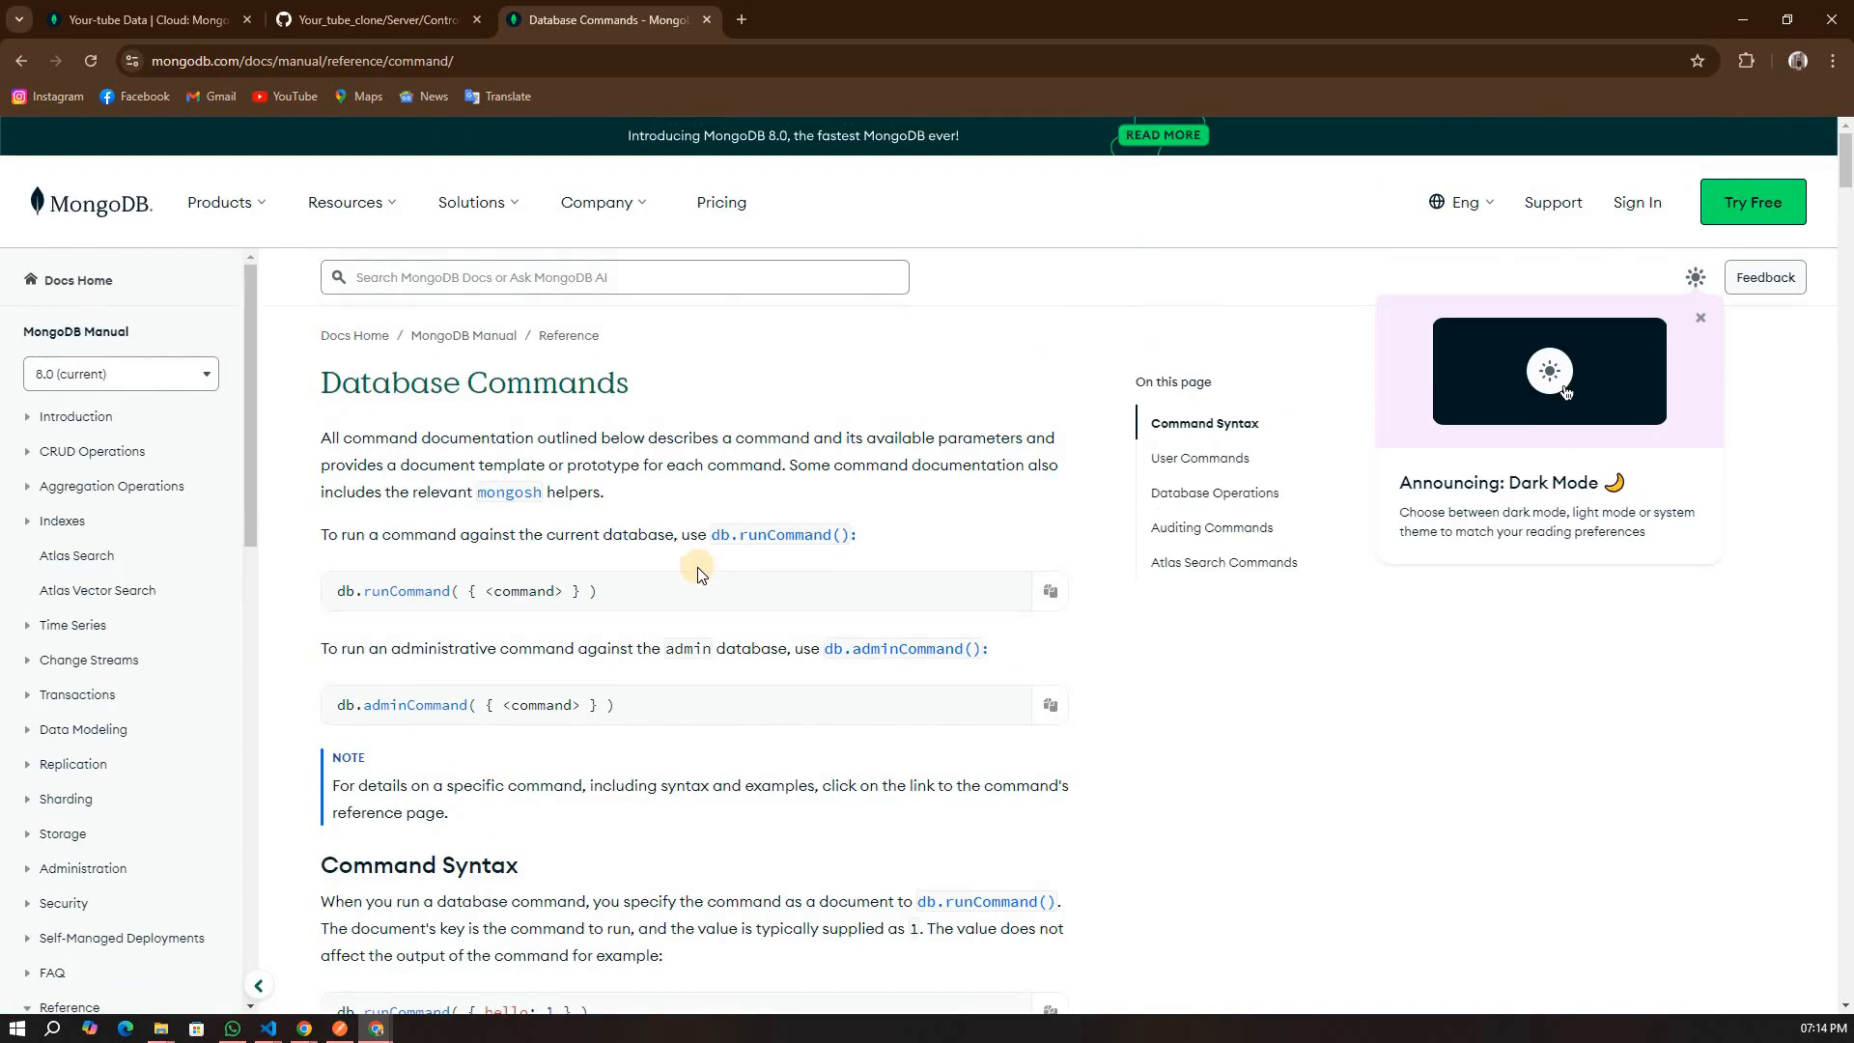
pyautogui.scroll(-4, 209, 569)
pyautogui.scroll(-3, 209, 570)
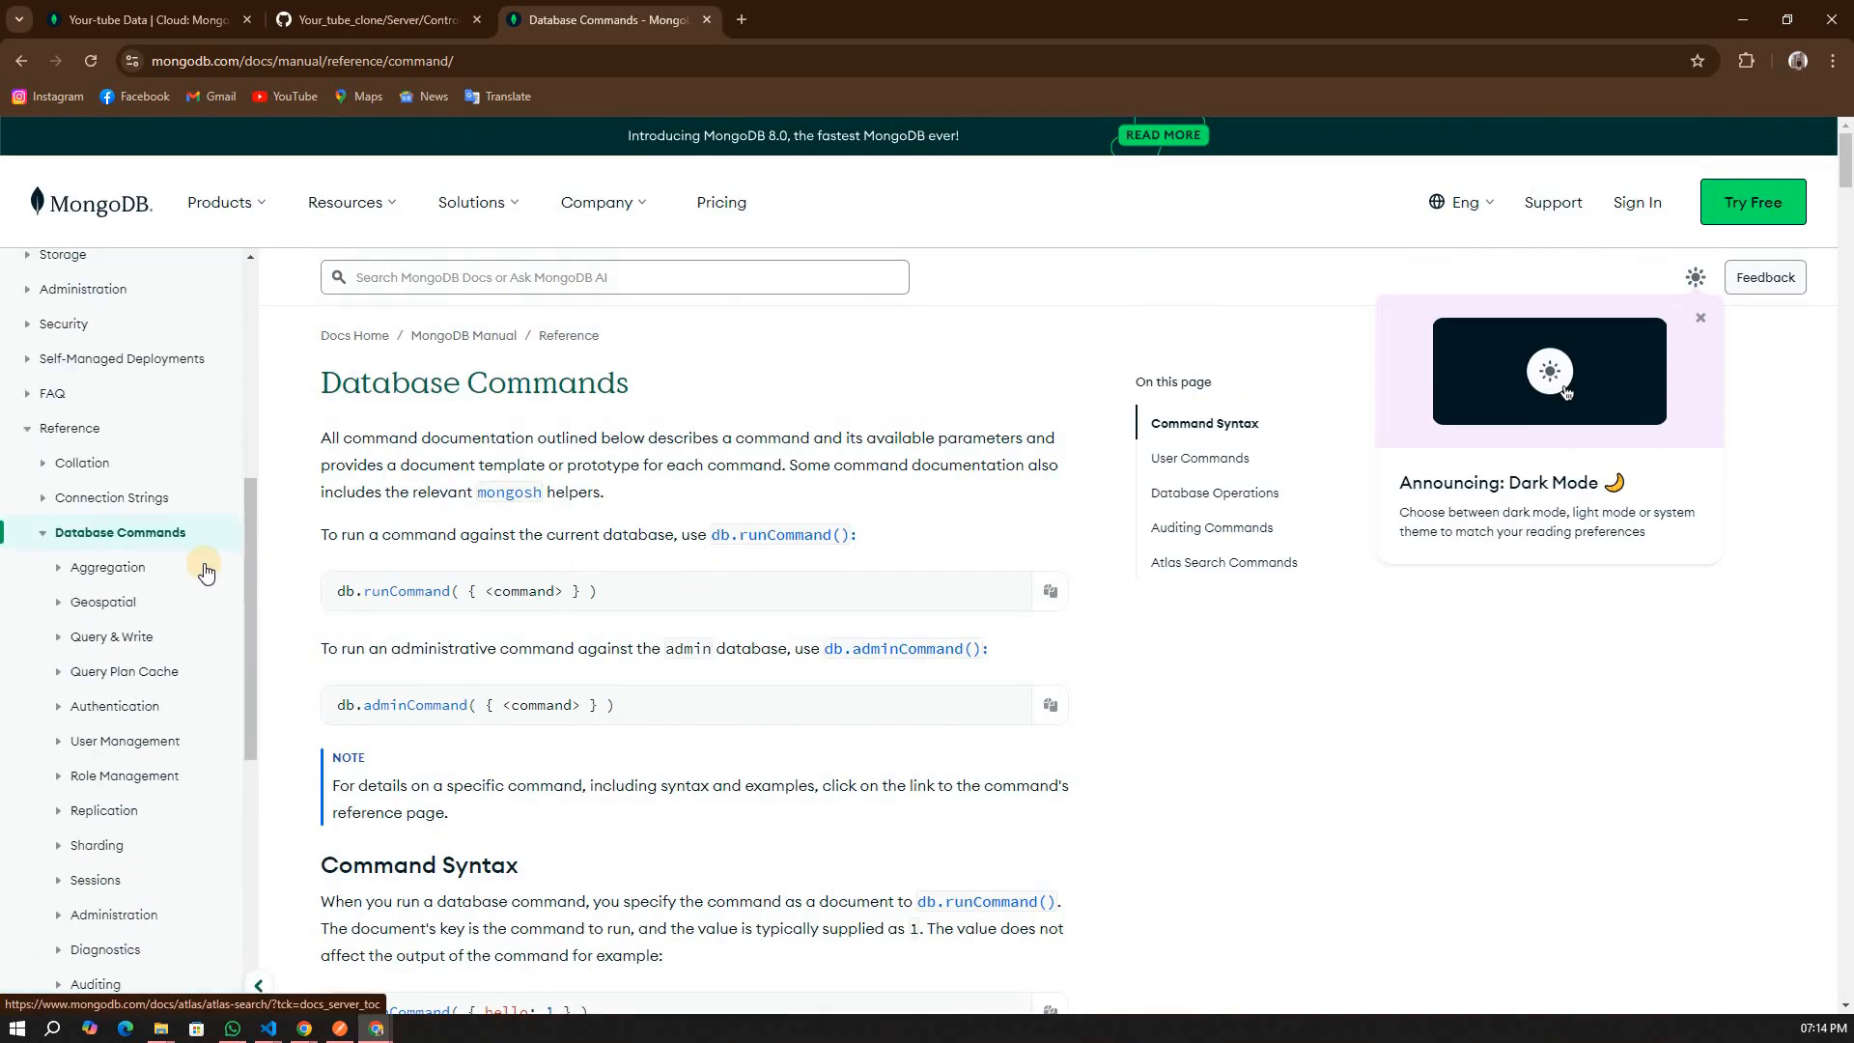
pyautogui.scroll(-4, 205, 569)
pyautogui.scroll(-4, 206, 569)
pyautogui.scroll(-2, 206, 570)
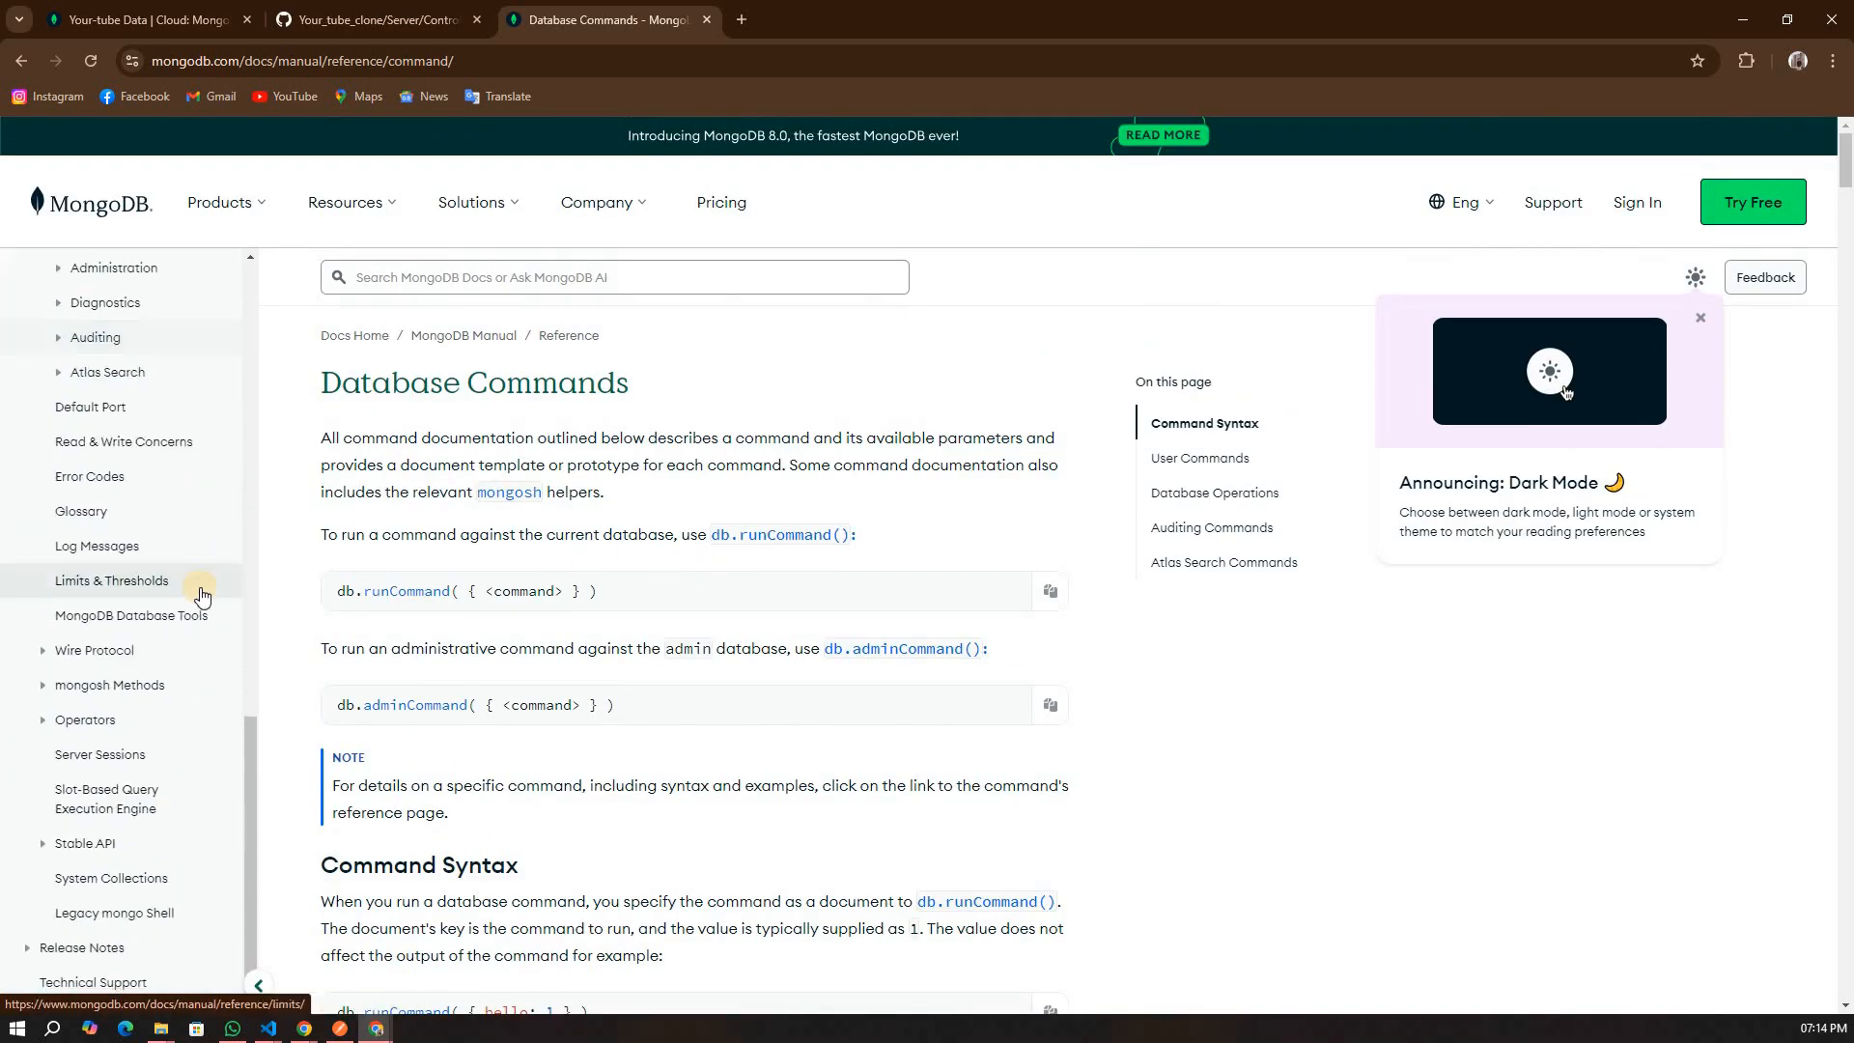
pyautogui.scroll(-3, 371, 544)
pyautogui.scroll(-4, 373, 544)
pyautogui.scroll(-3, 372, 544)
pyautogui.scroll(2, 372, 544)
pyautogui.click(362, 20)
pyautogui.scroll(-3, 152, 681)
pyautogui.scroll(-2, 153, 681)
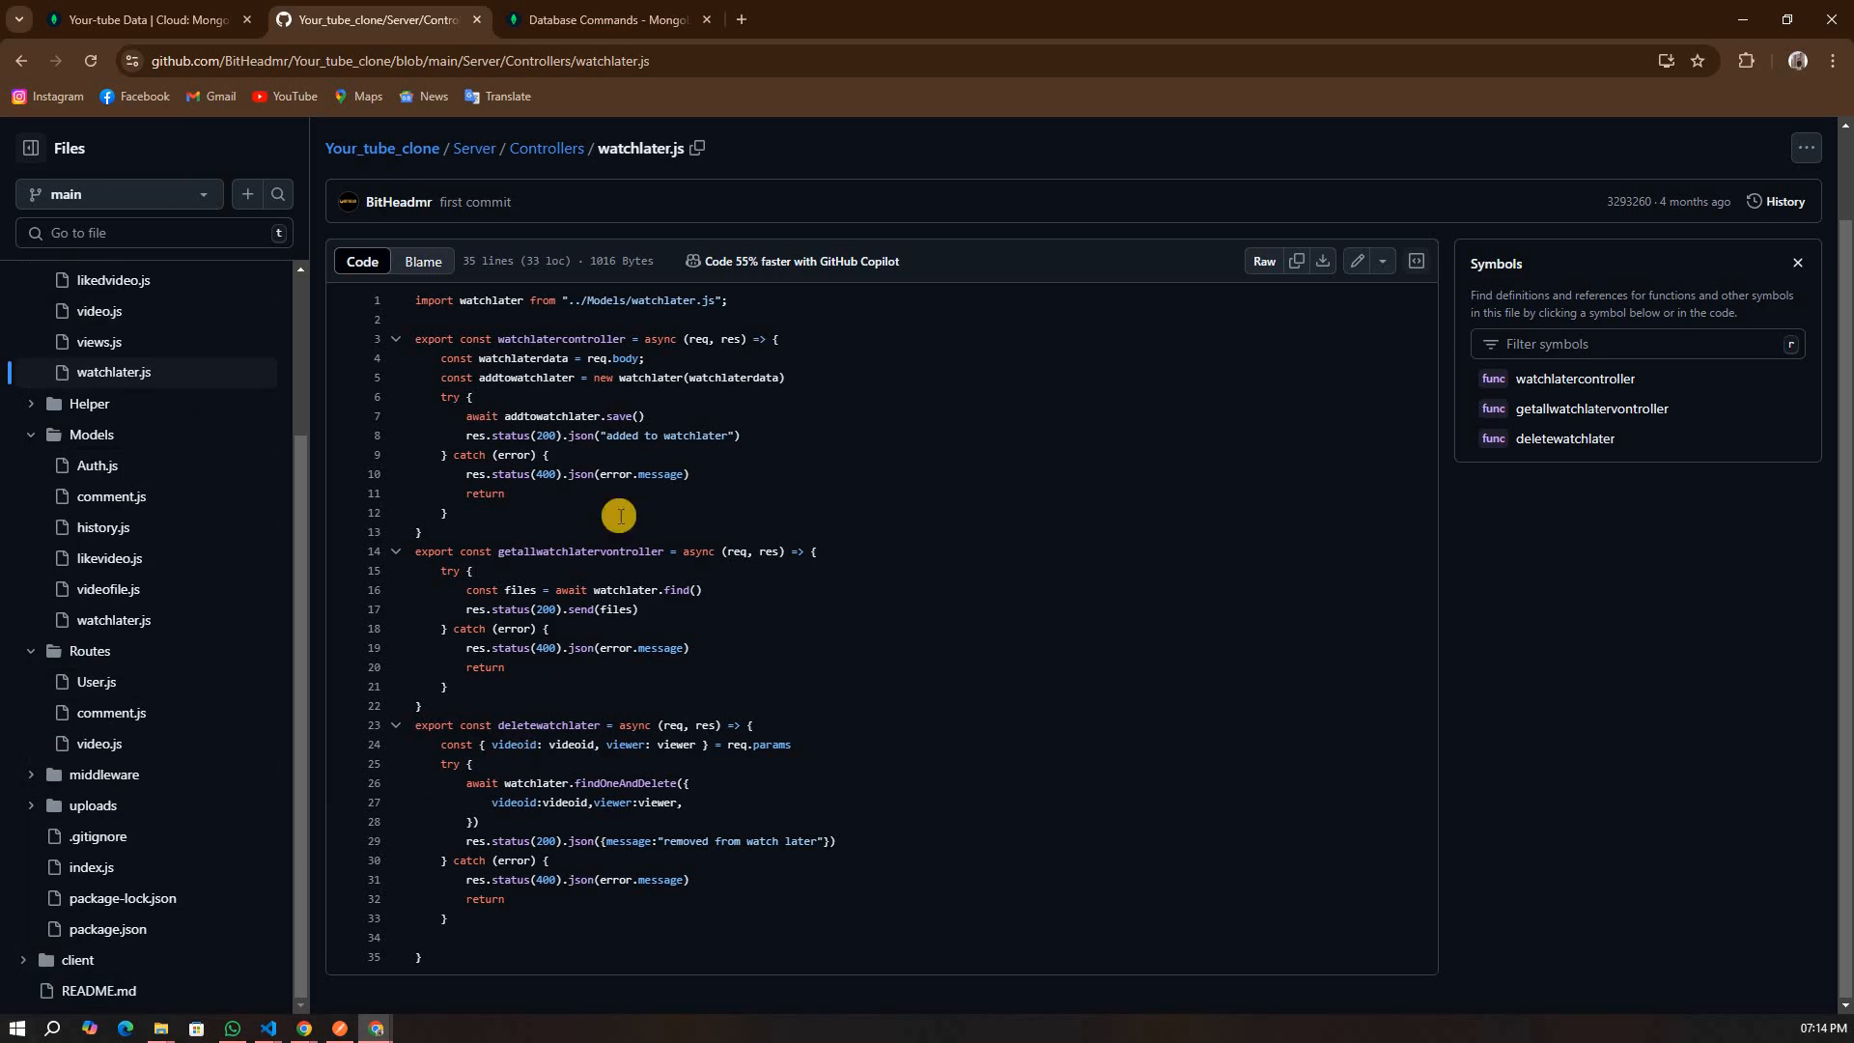
pyautogui.scroll(1, 630, 419)
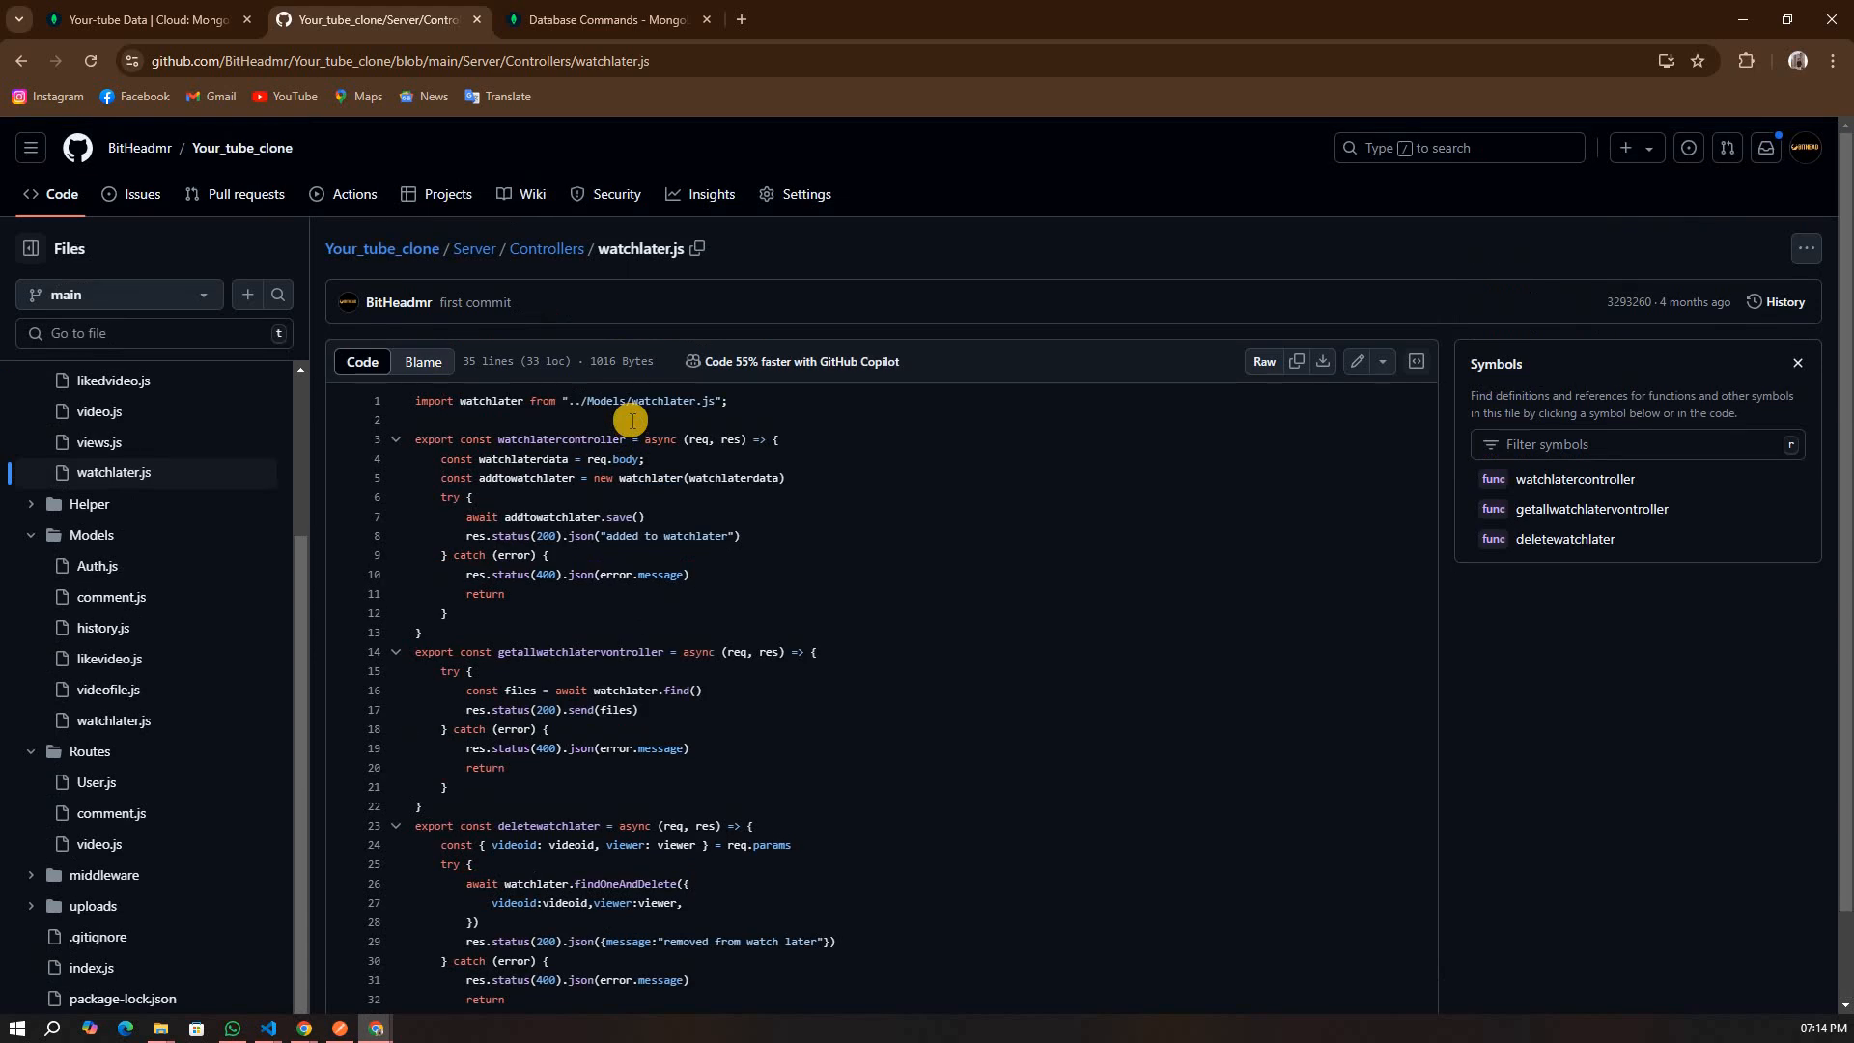
pyautogui.scroll(-1, 629, 419)
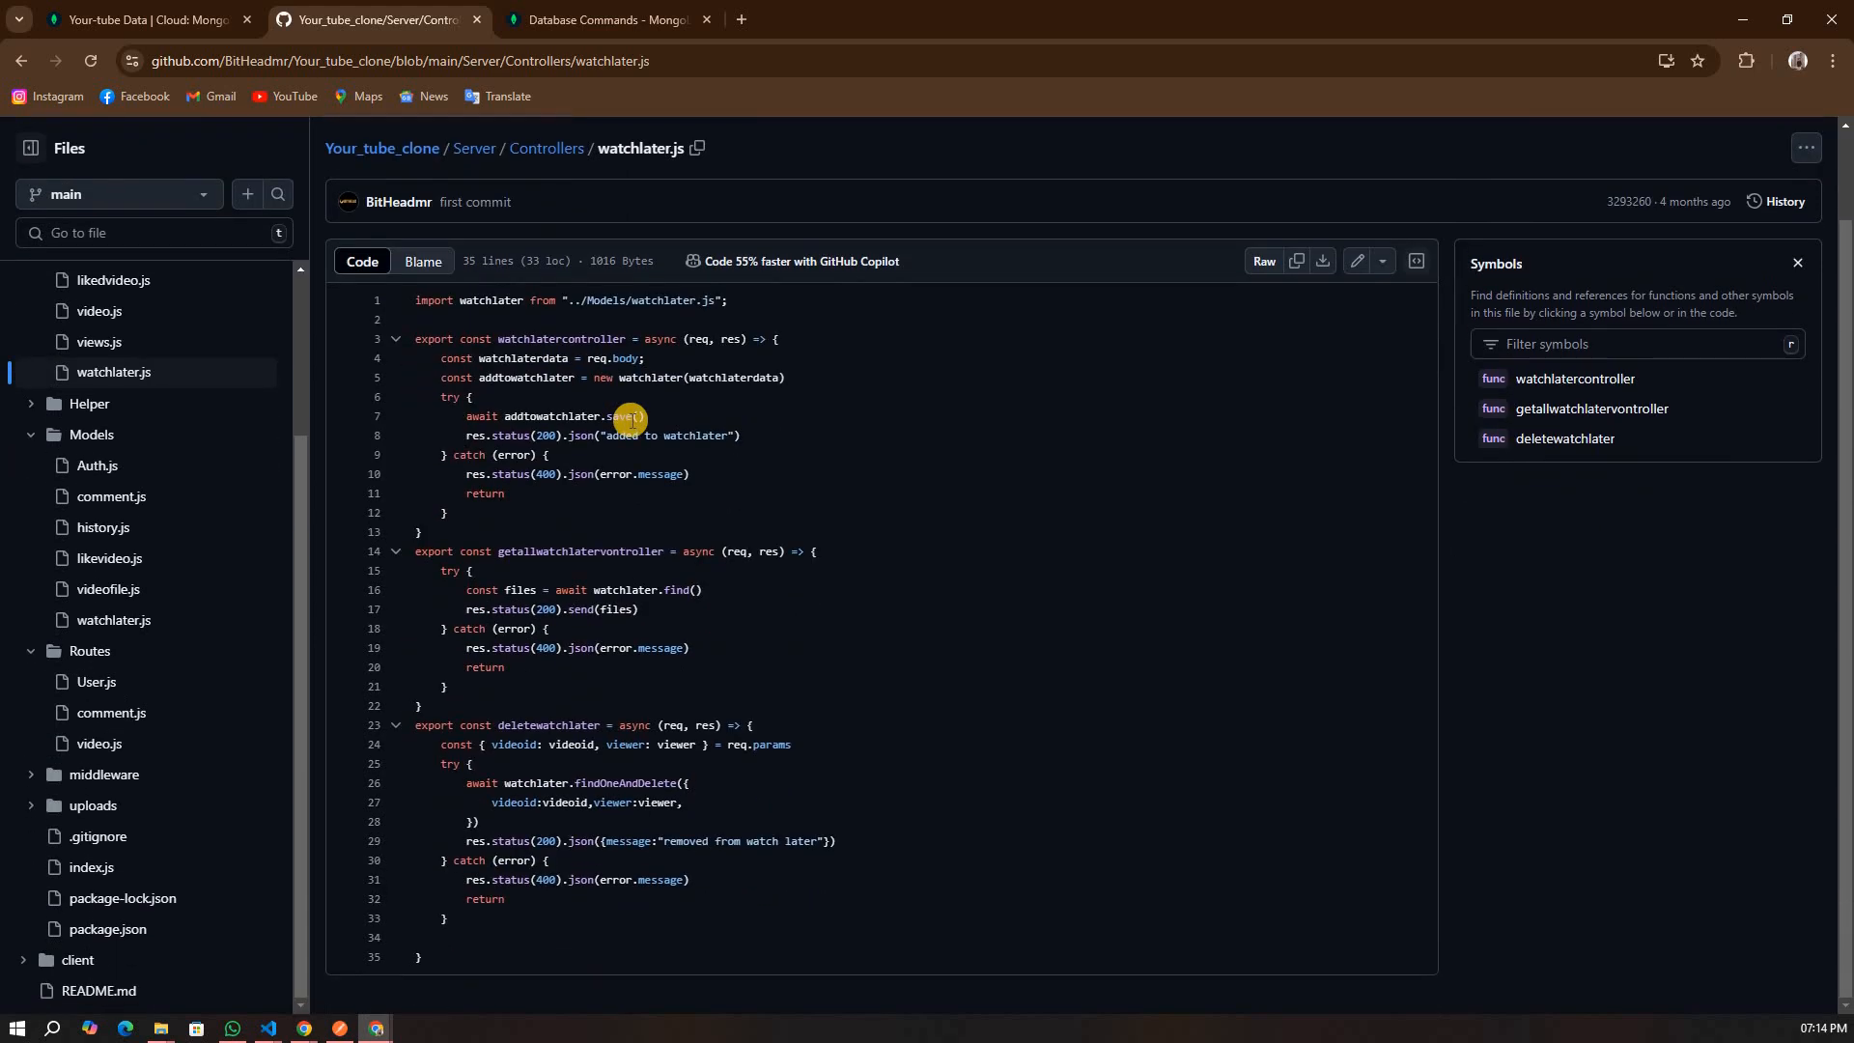